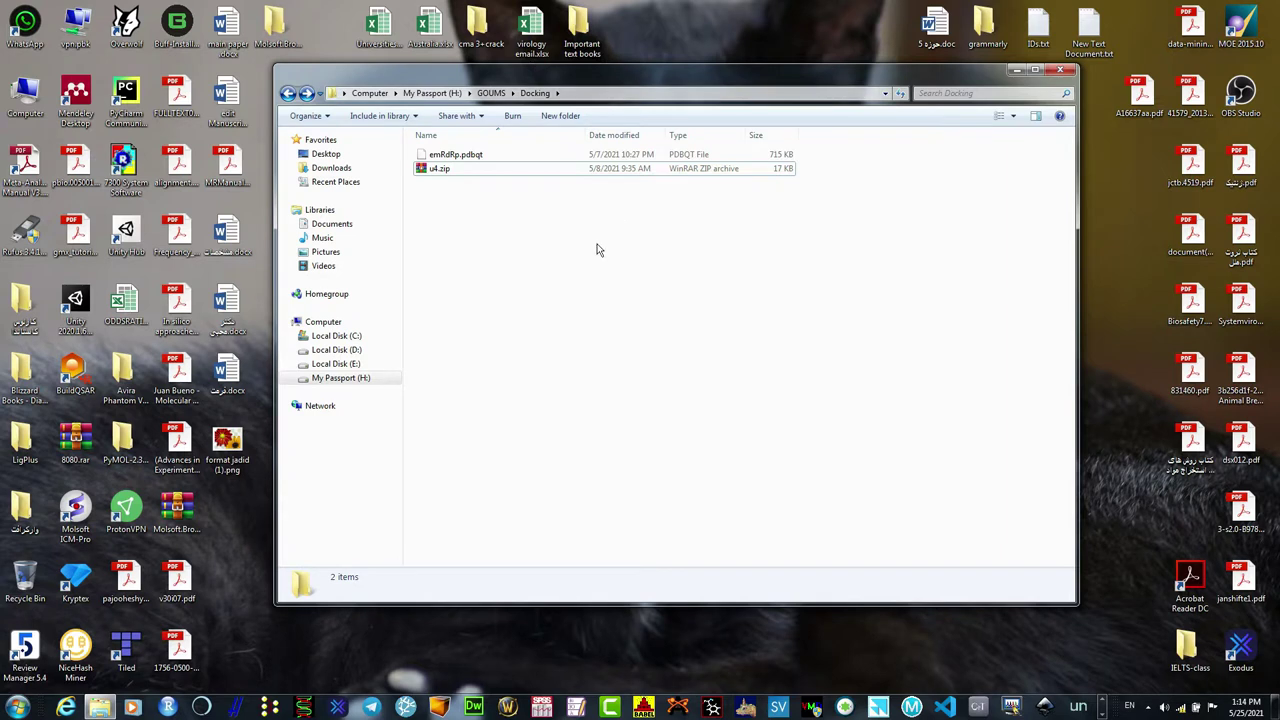
Step: Reposition the Docking folder window and look over u4.zip and emRdRp.pdbqt
{"action": "left_click", "coordinate": [587, 180]}
{"action": "mouse_move", "coordinate": [569, 72]}
{"action": "left_mouse_down"}
{"action": "mouse_move", "coordinate": [535, 77]}
{"action": "mouse_move", "coordinate": [554, 82]}
{"action": "left_mouse_up"}
{"action": "left_click", "coordinate": [444, 178]}
{"action": "left_click", "coordinate": [432, 164]}
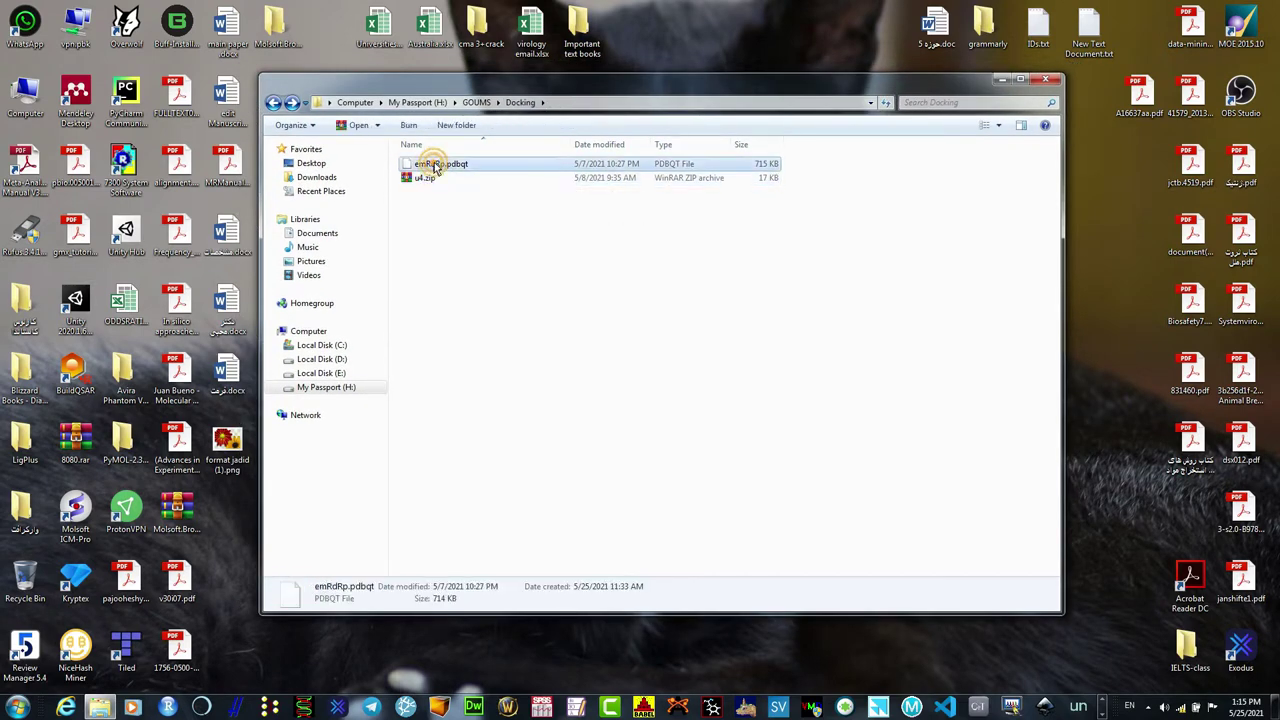
{"action": "left_click", "coordinate": [440, 178]}
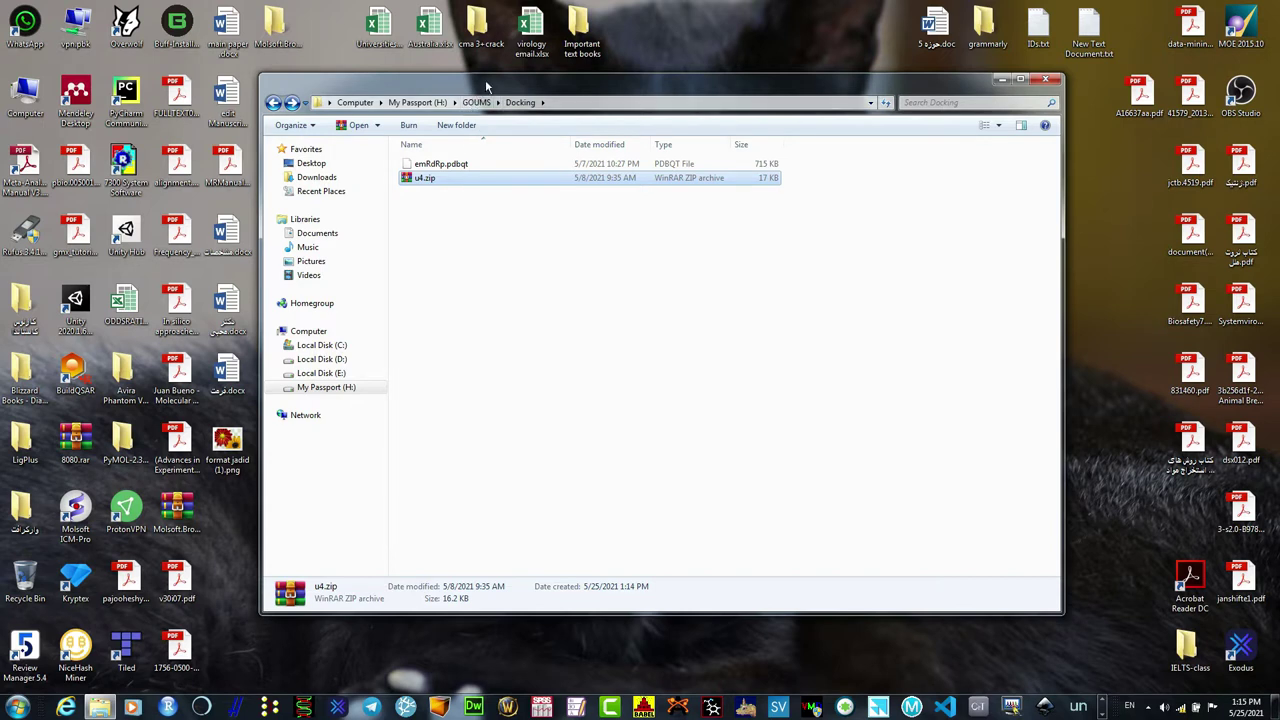
{"action": "left_click", "coordinate": [443, 251]}
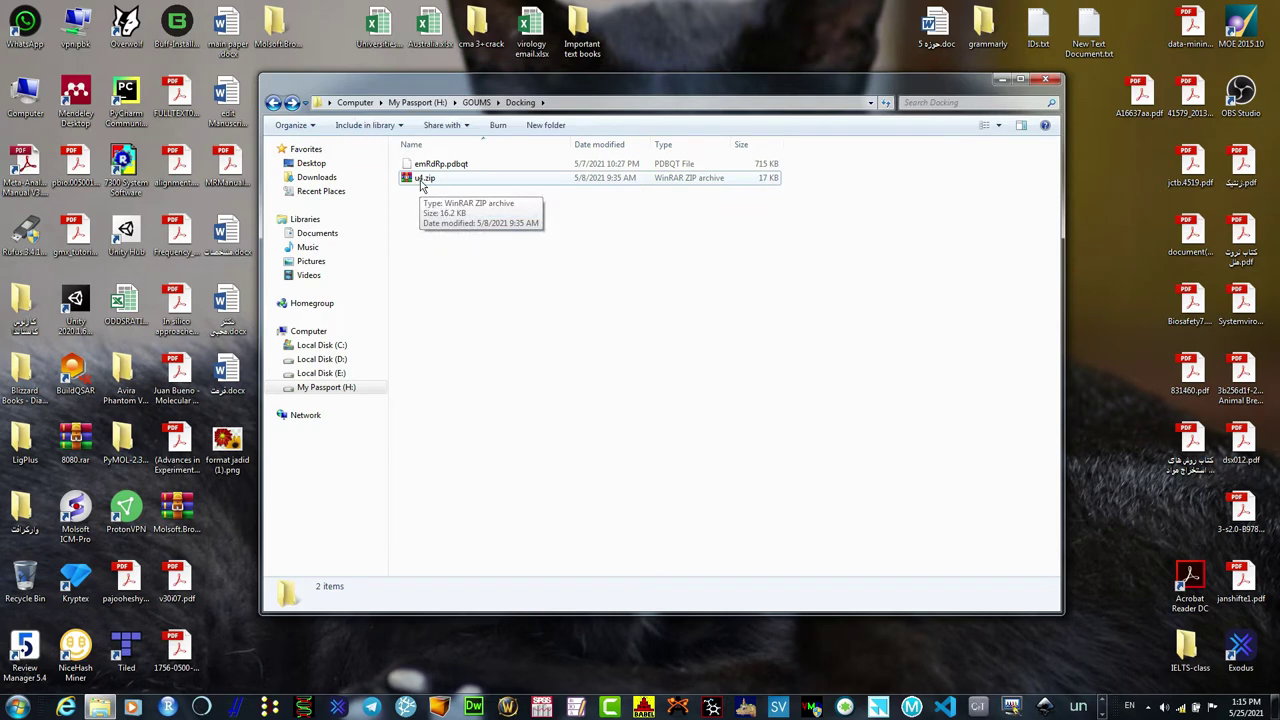
Step: Extract u4.pdb from the u4 folder of u4.zip into the Docking folder and close WinRAR
{"action": "double_click", "coordinate": [421, 182]}
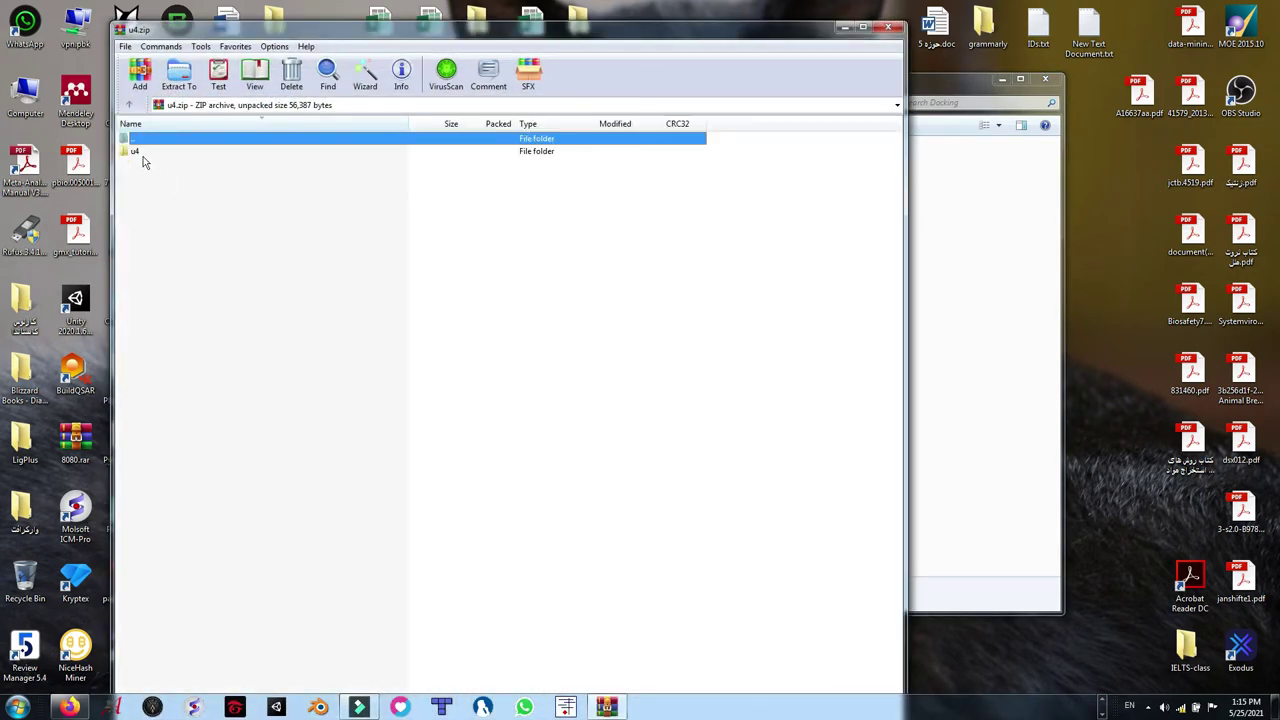
{"action": "double_click", "coordinate": [142, 154]}
{"action": "left_click", "coordinate": [148, 164]}
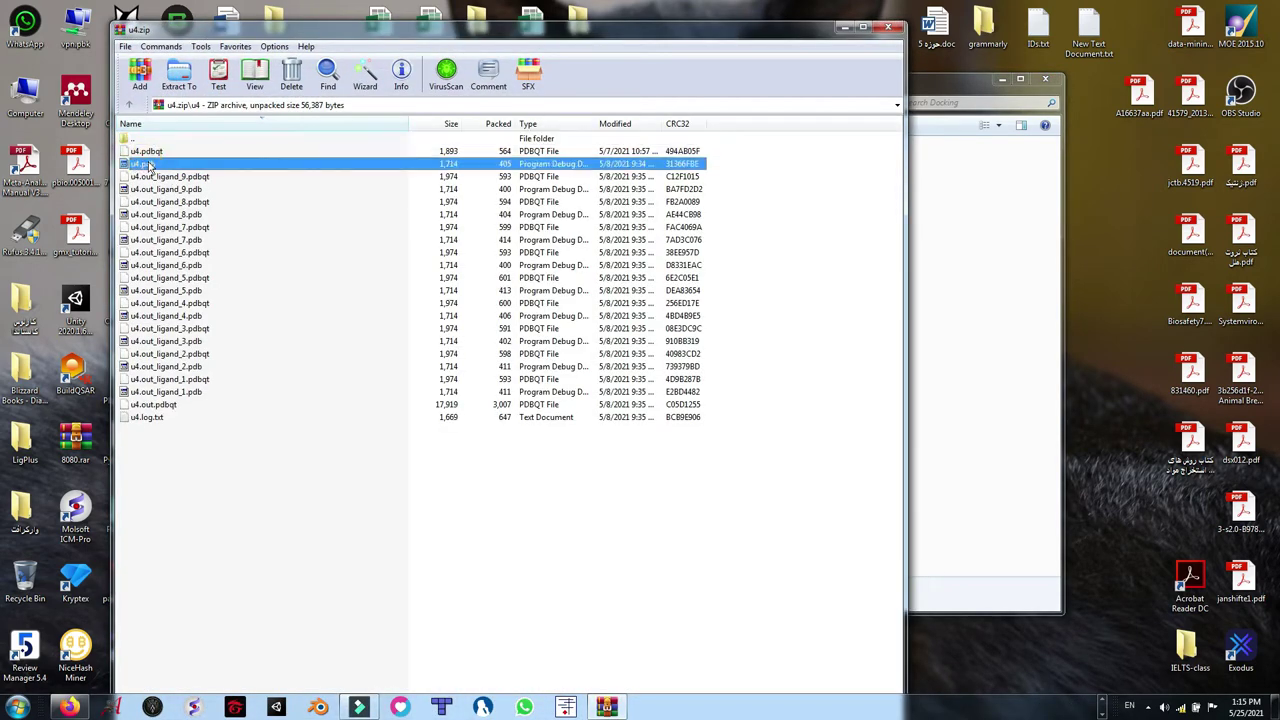
{"action": "left_click_drag", "start_coordinate": [148, 164], "coordinate": [950, 348]}
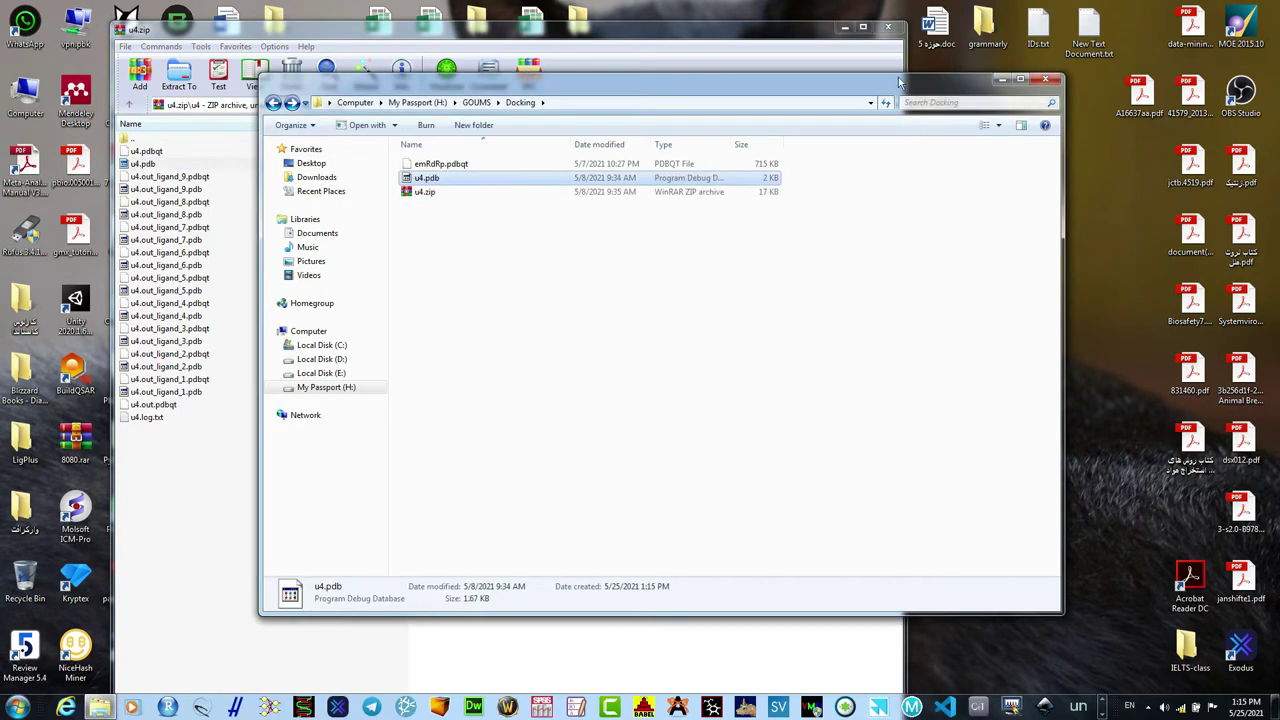
{"action": "left_click", "coordinate": [888, 27]}
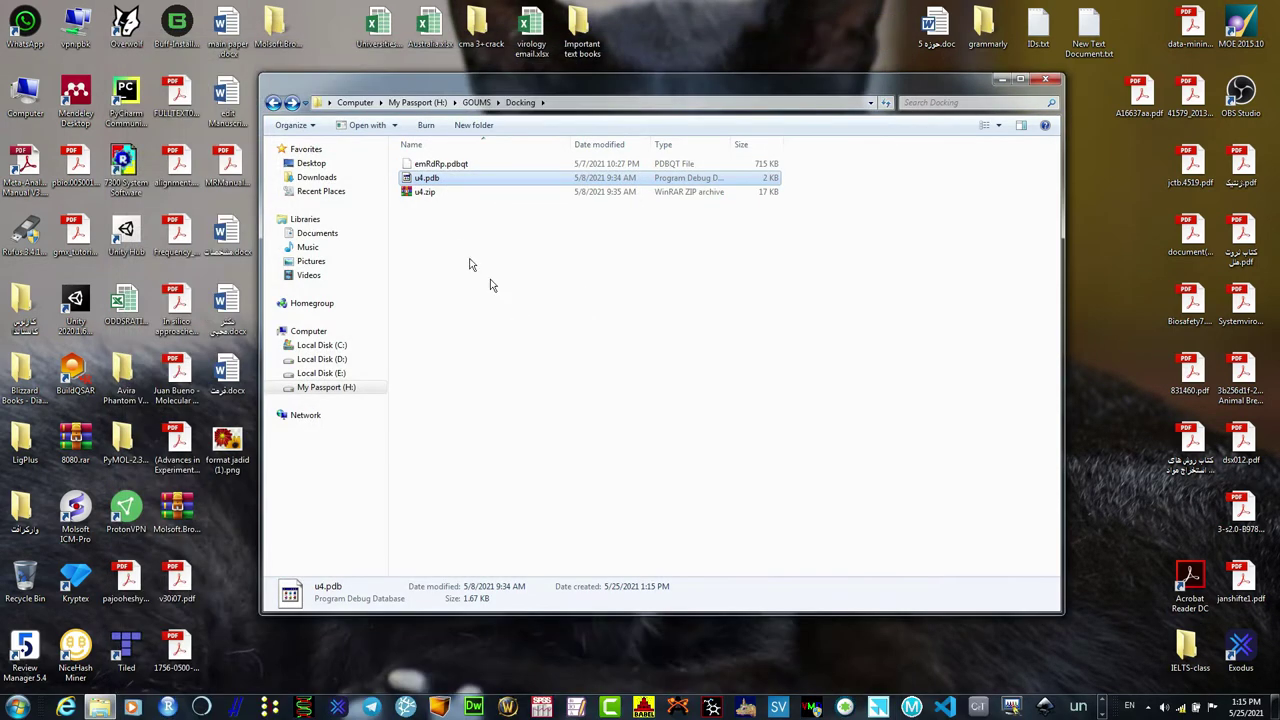
{"action": "left_click", "coordinate": [440, 164]}
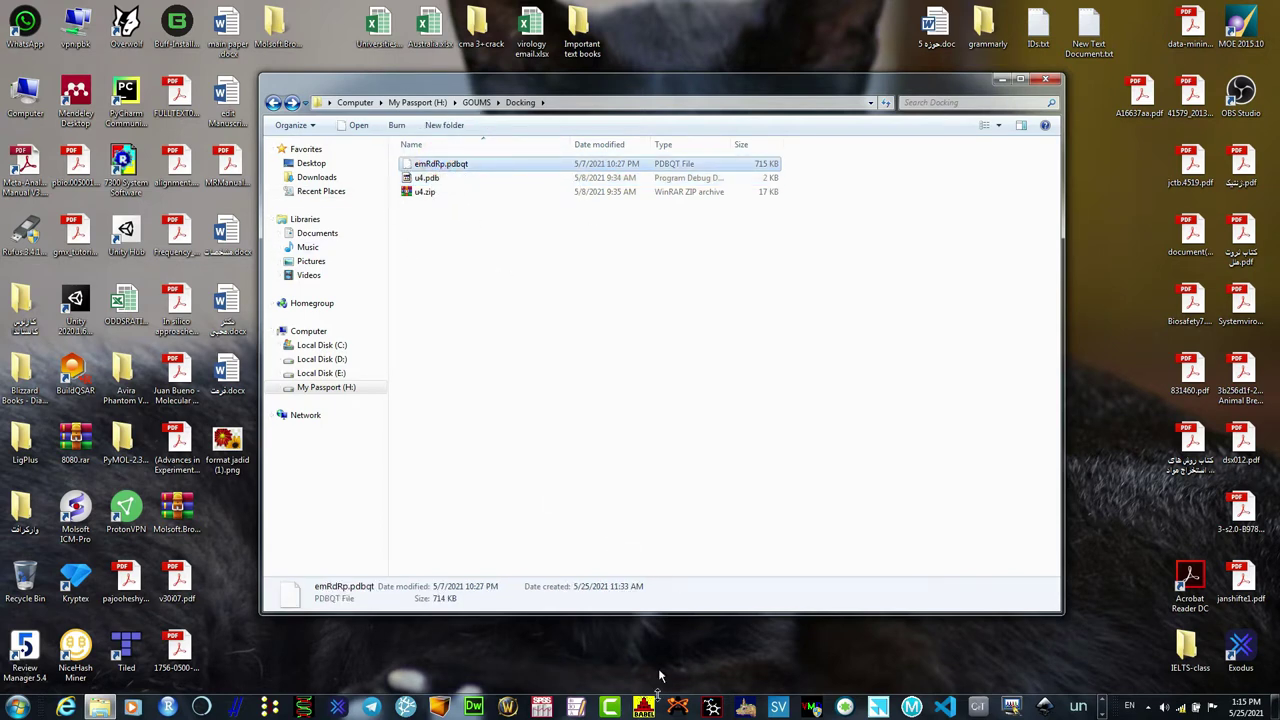
Step: Launch OpenBabelGUI and load emRdRp.pdbqt as the input file
{"action": "left_click", "coordinate": [655, 707]}
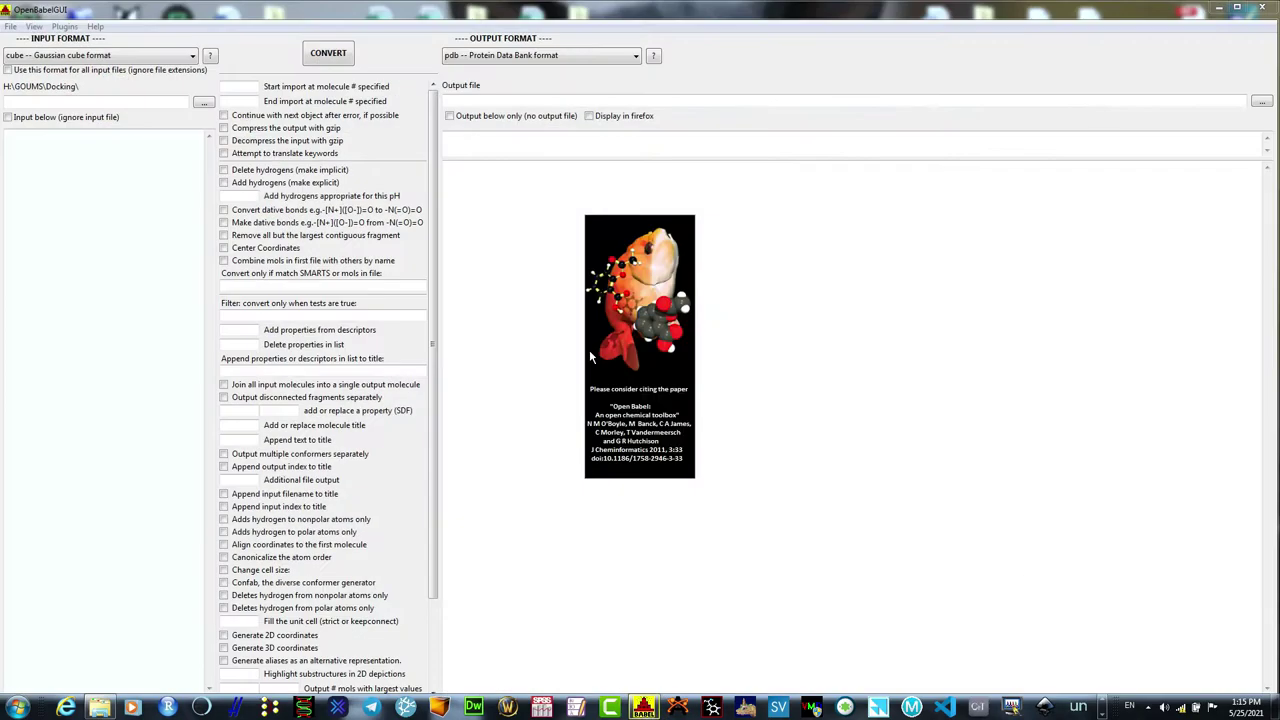
{"action": "key", "text": "alt+Tab"}
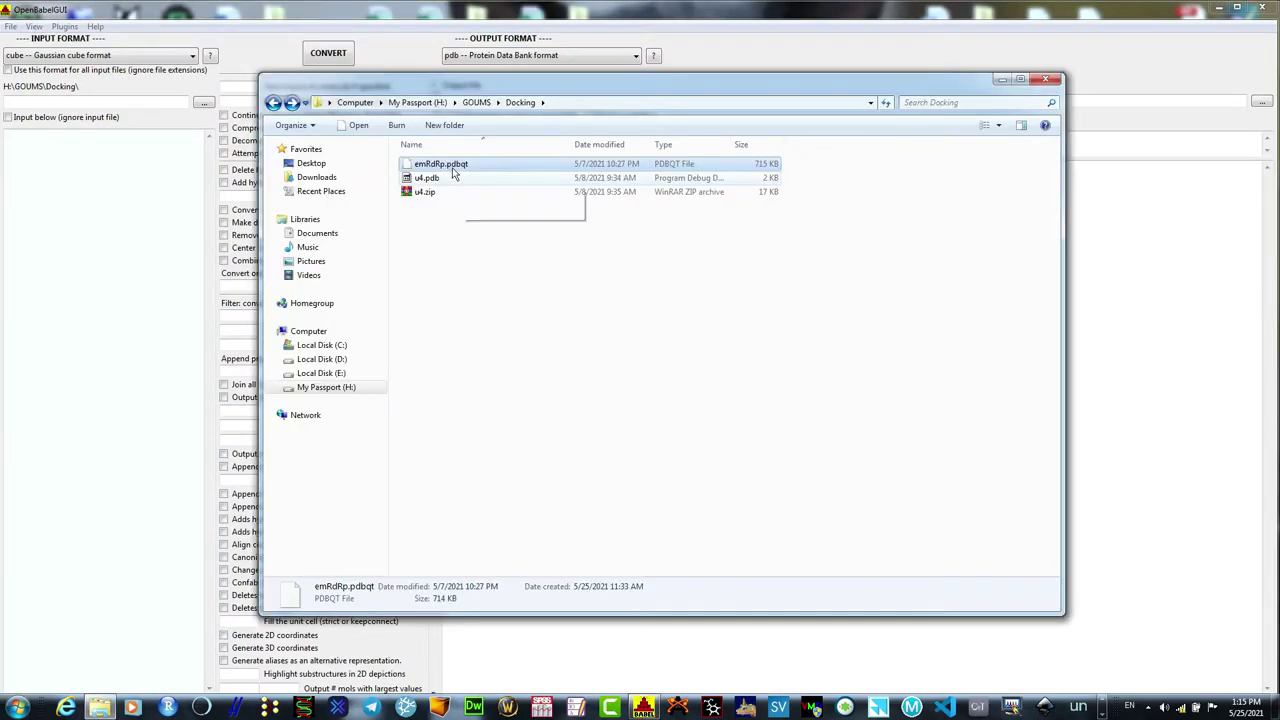
{"action": "left_click_drag", "start_coordinate": [443, 166], "coordinate": [133, 250]}
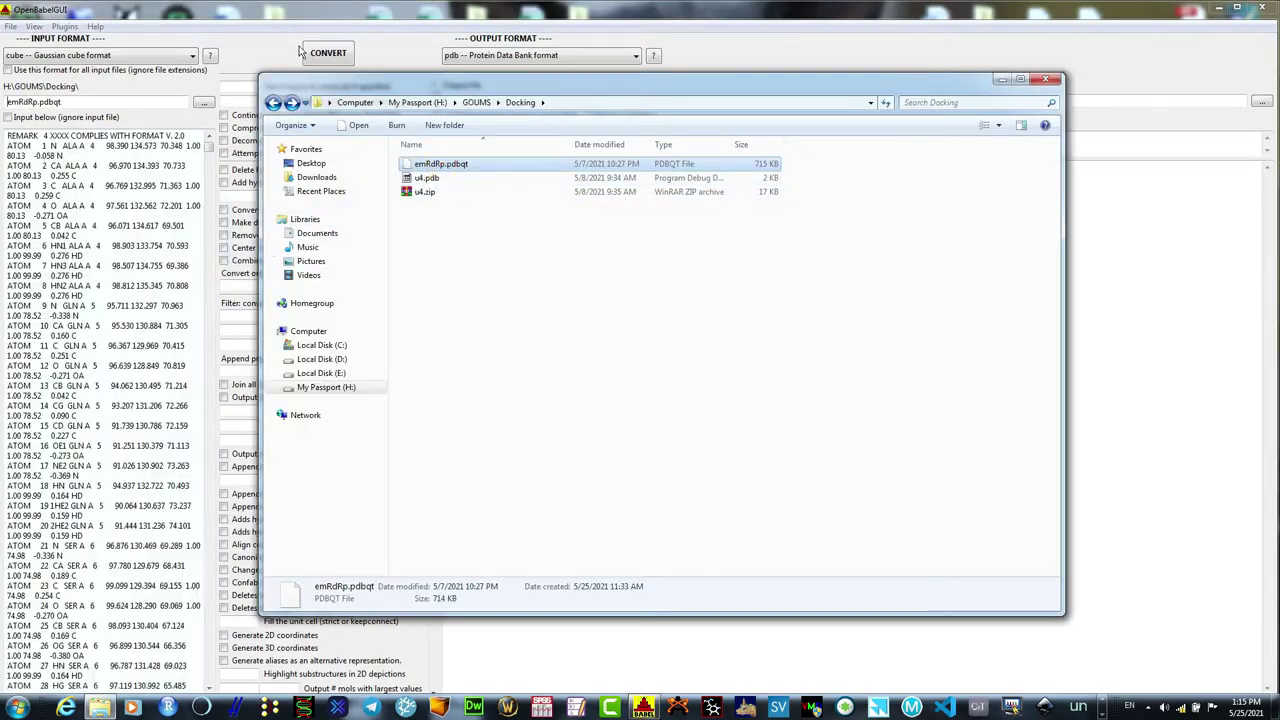
{"action": "left_click", "coordinate": [286, 14]}
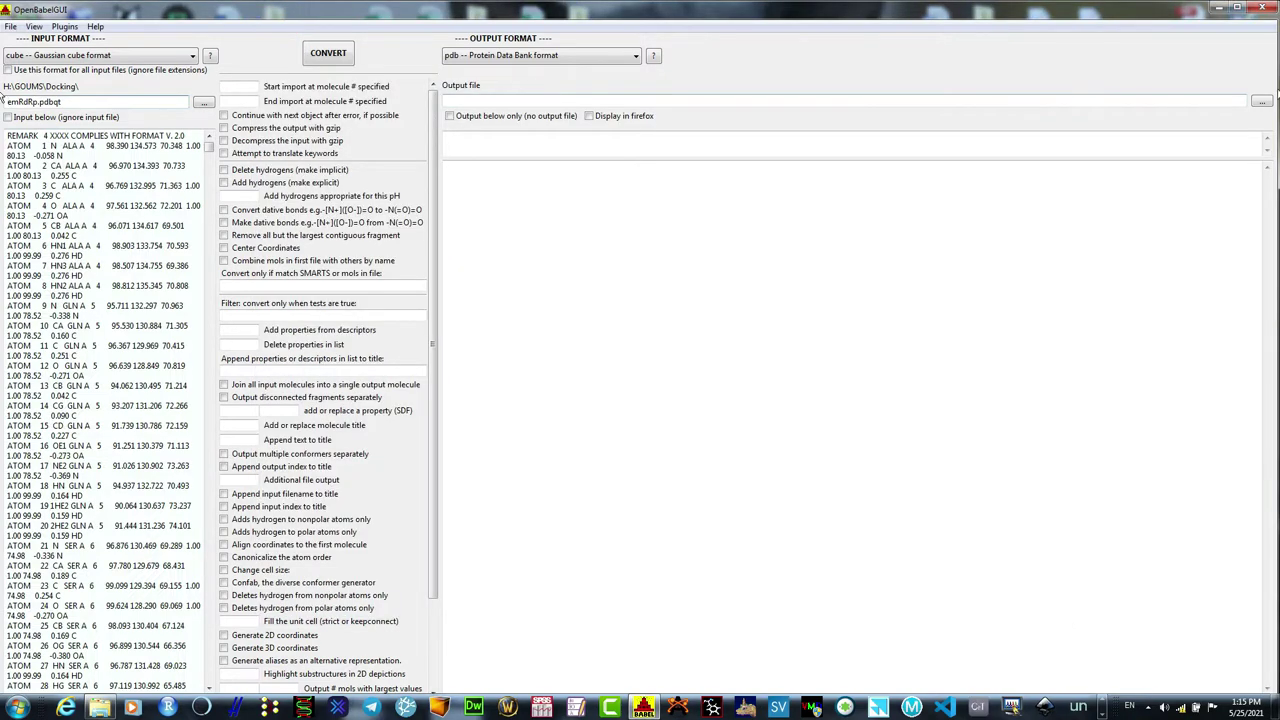
Step: Set the output to rec.pdb in the Docking folder, convert to PDB, and close the converter
{"action": "left_click", "coordinate": [1262, 102]}
{"action": "type", "text": "rece"}
{"action": "left_click", "coordinate": [487, 337]}
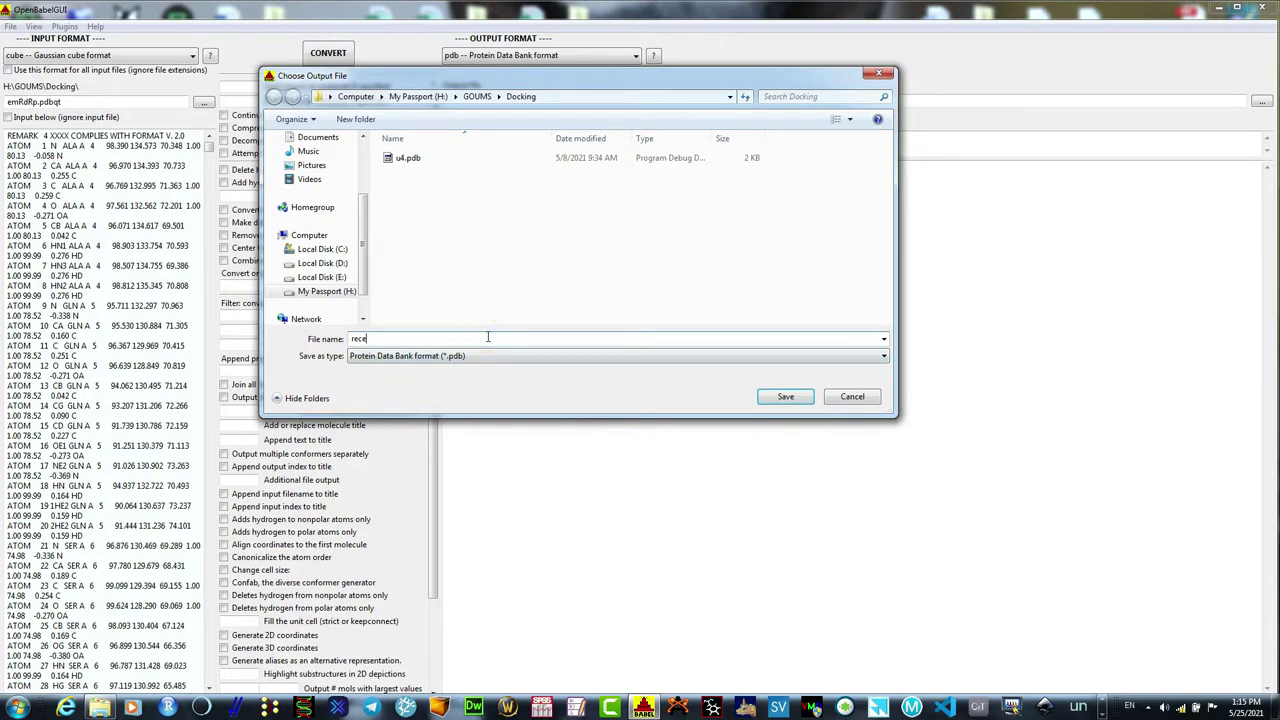
{"action": "double_click", "coordinate": [488, 337]}
{"action": "left_click", "coordinate": [487, 337]}
{"action": "left_click", "coordinate": [804, 399]}
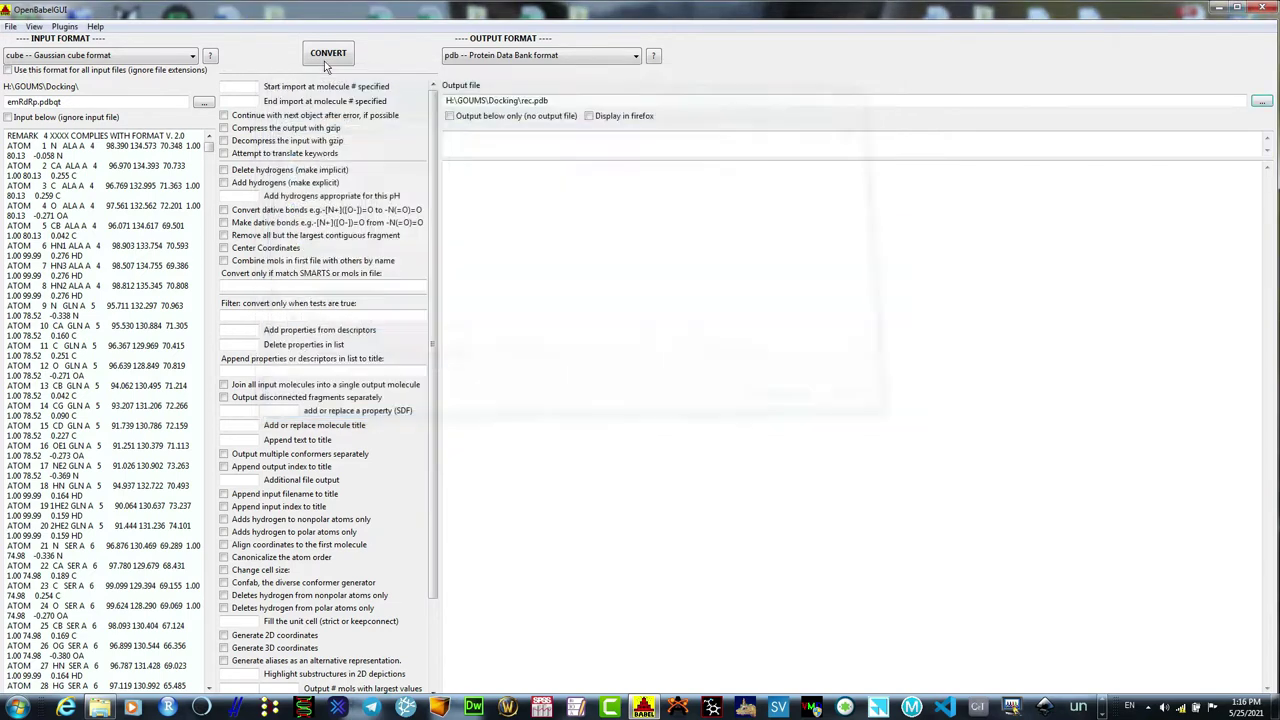
{"action": "left_click", "coordinate": [330, 56]}
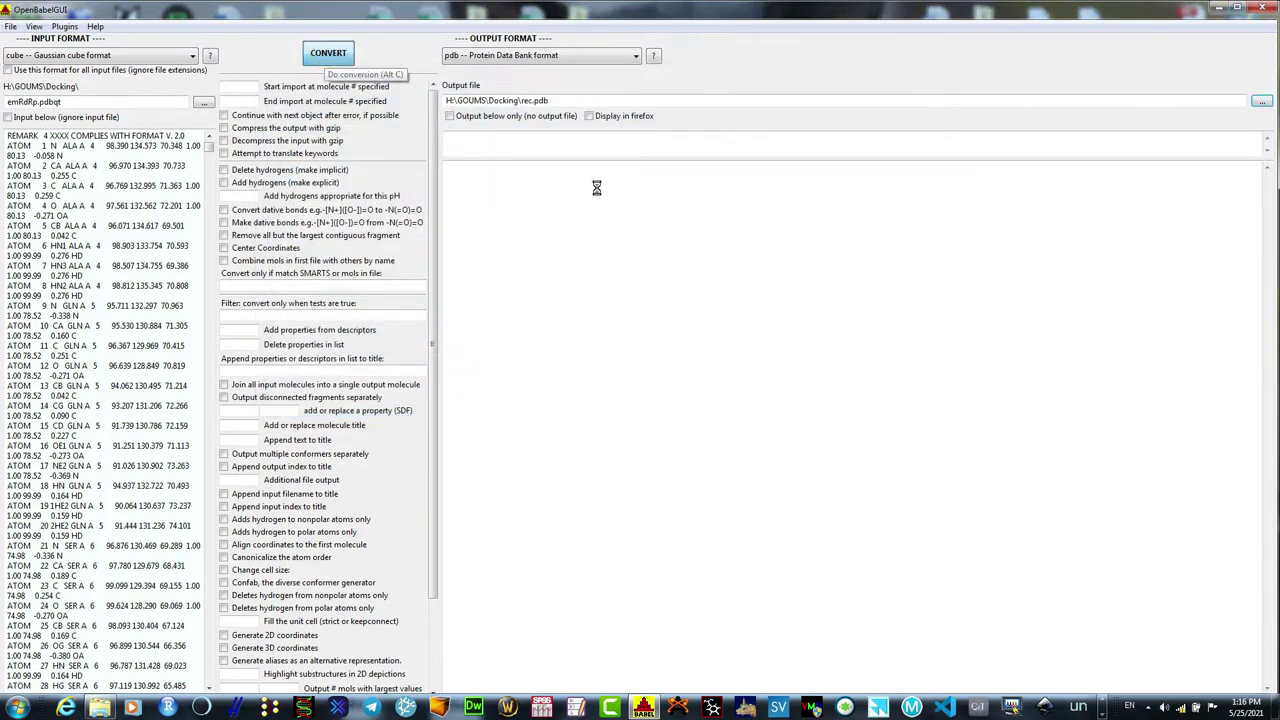
{"action": "left_click", "coordinate": [320, 60]}
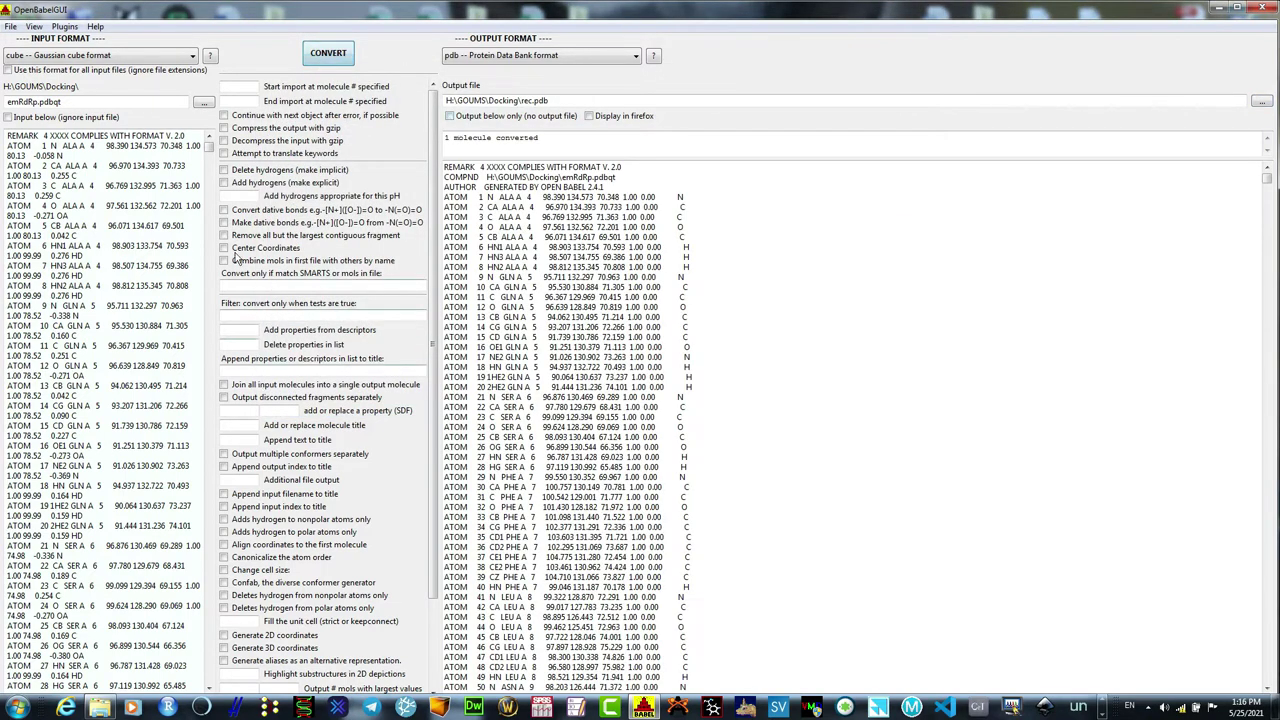
{"action": "left_click", "coordinate": [1264, 10]}
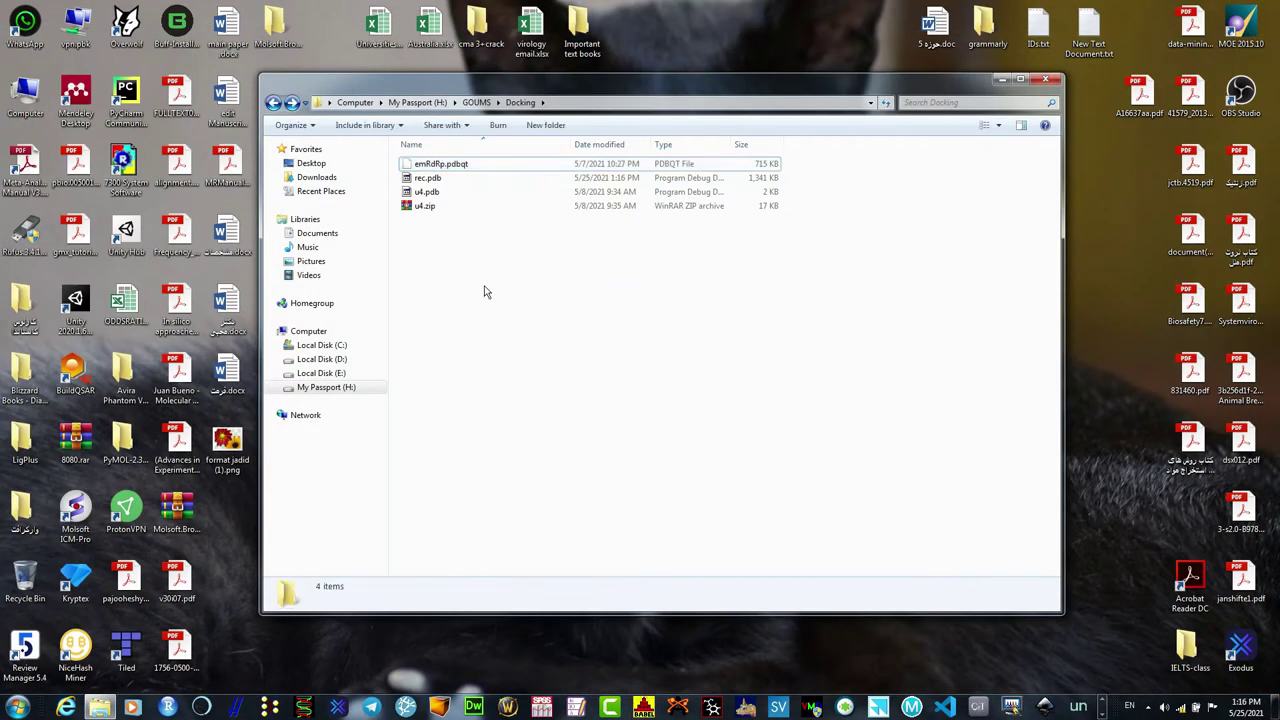
Step: Start Chimera maximized and open the rec.pdb receptor, rotating it to an overview
{"action": "left_click", "coordinate": [203, 707]}
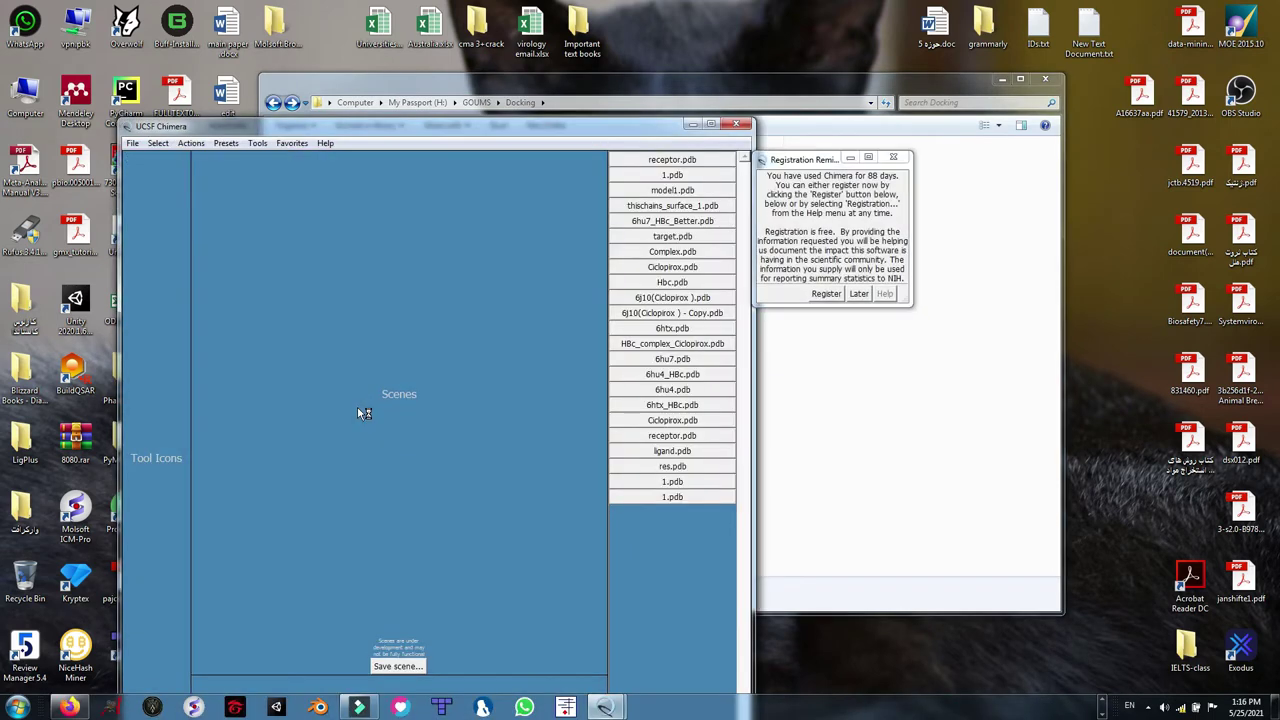
{"action": "left_click", "coordinate": [852, 293]}
{"action": "double_click", "coordinate": [554, 128]}
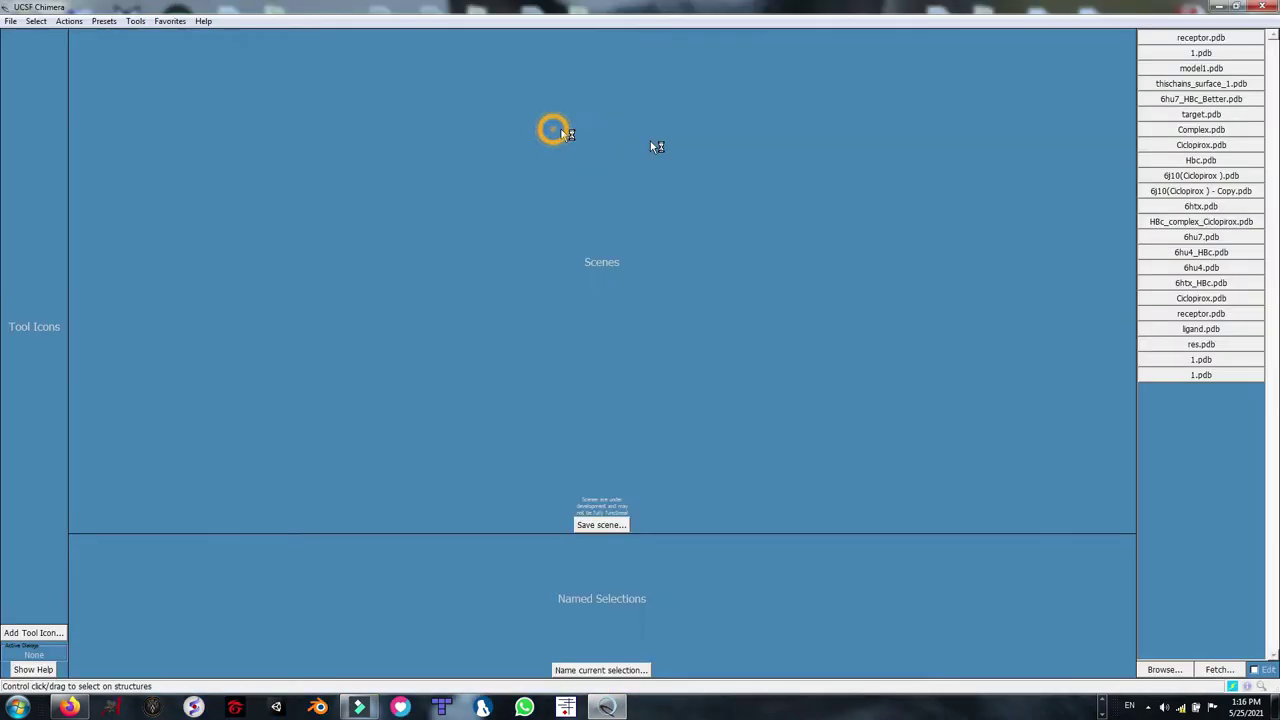
{"action": "left_click", "coordinate": [1163, 669]}
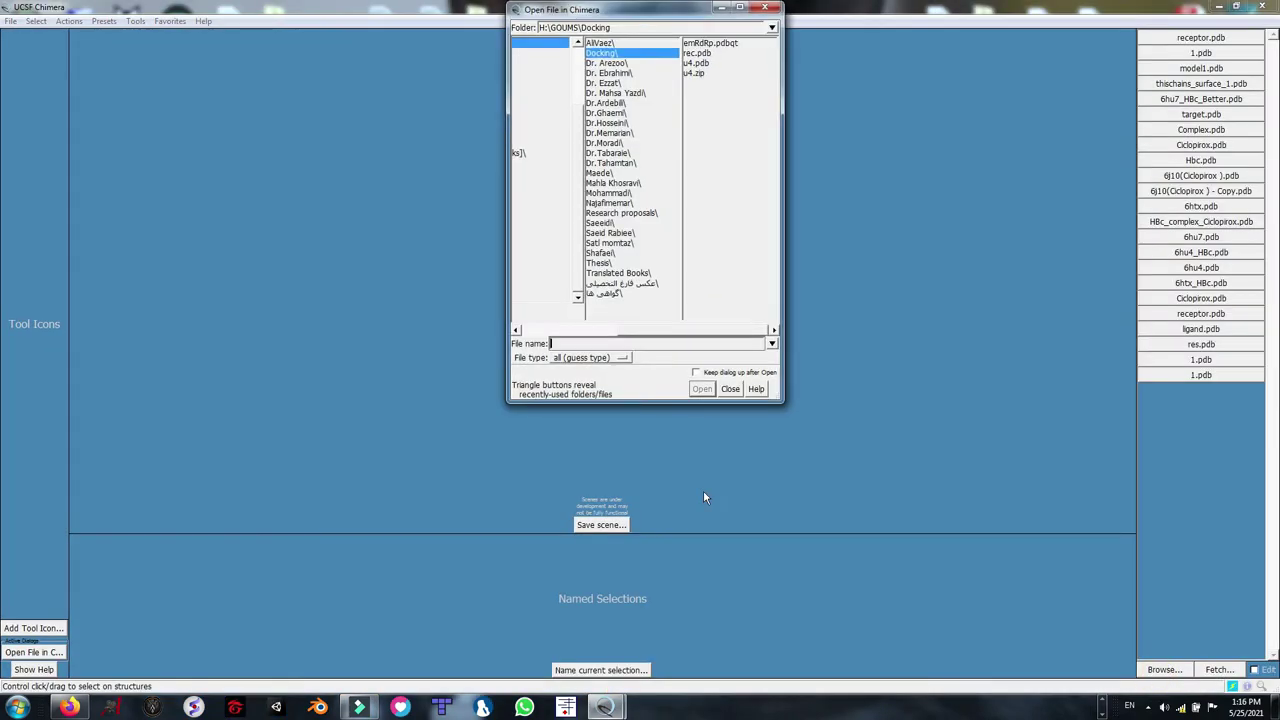
{"action": "left_click", "coordinate": [697, 53]}
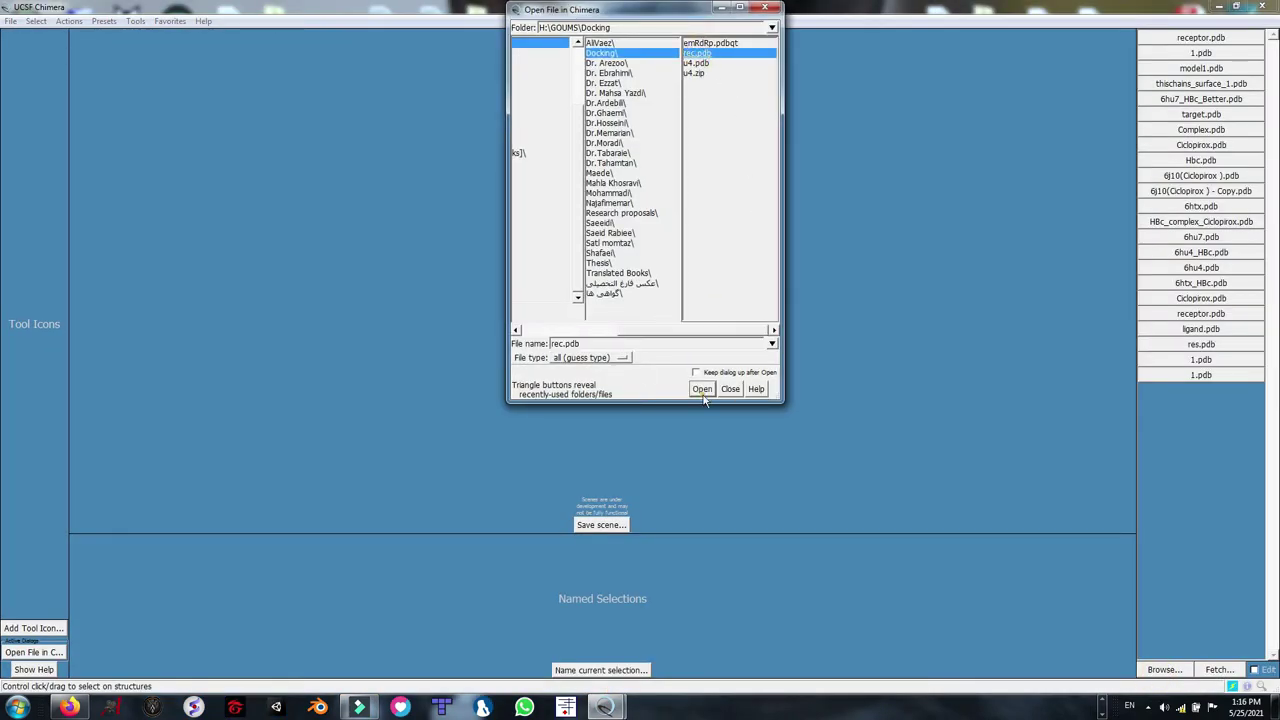
{"action": "left_click", "coordinate": [701, 388]}
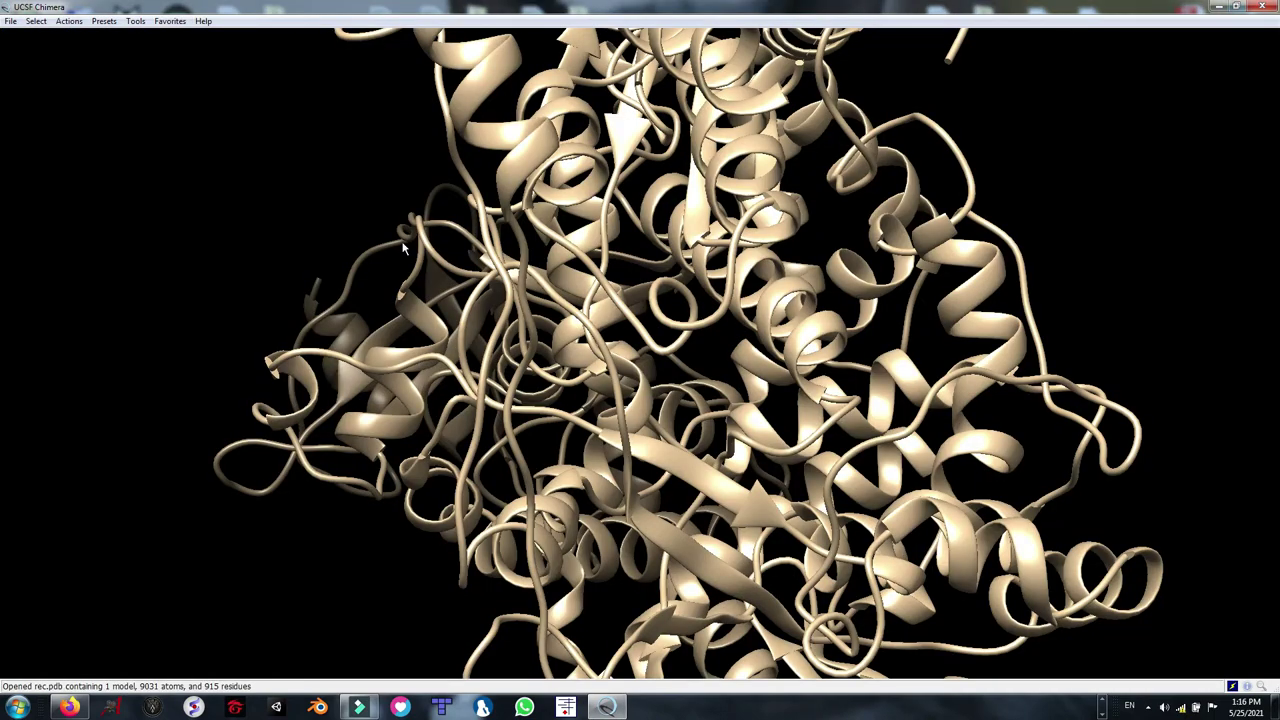
{"action": "scroll", "coordinate": [823, 404], "scroll_direction": "down", "scroll_amount": 3}
{"action": "left_click_drag", "start_coordinate": [743, 193], "coordinate": [458, 403]}
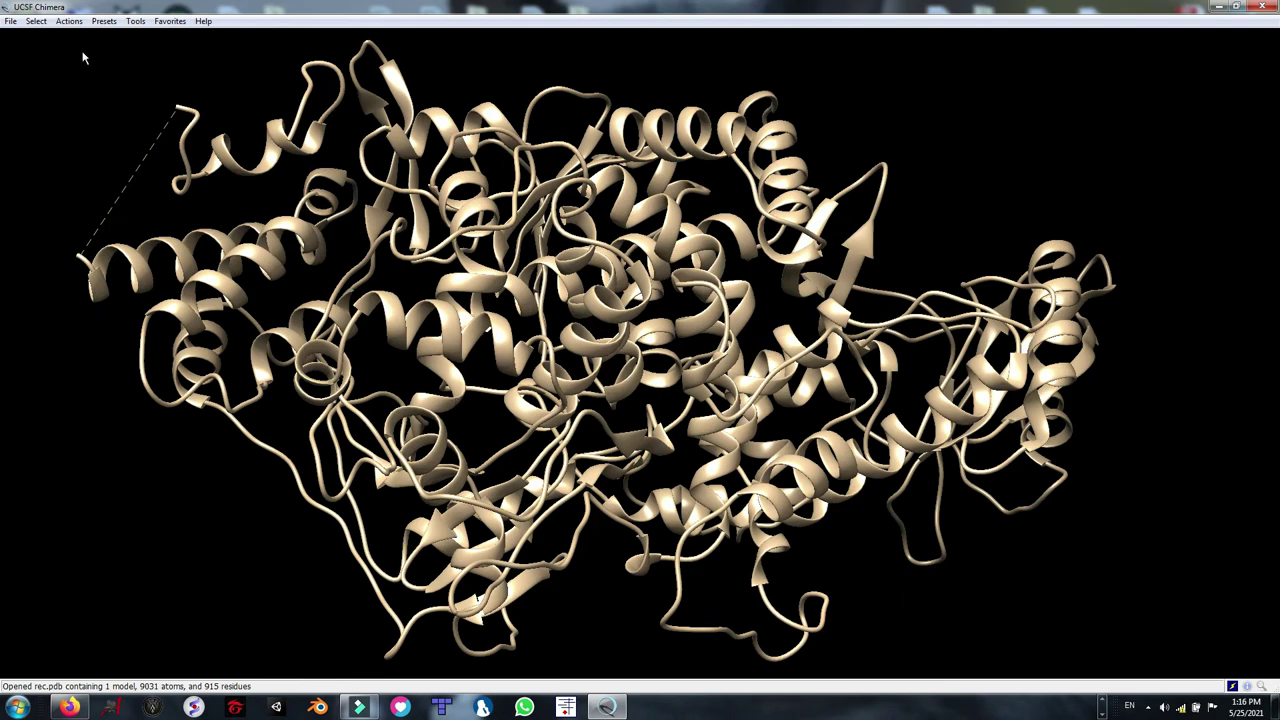
Step: Open the u4.pdb ligand alongside the receptor via File > Open
{"action": "left_click", "coordinate": [10, 21]}
{"action": "left_click", "coordinate": [30, 45]}
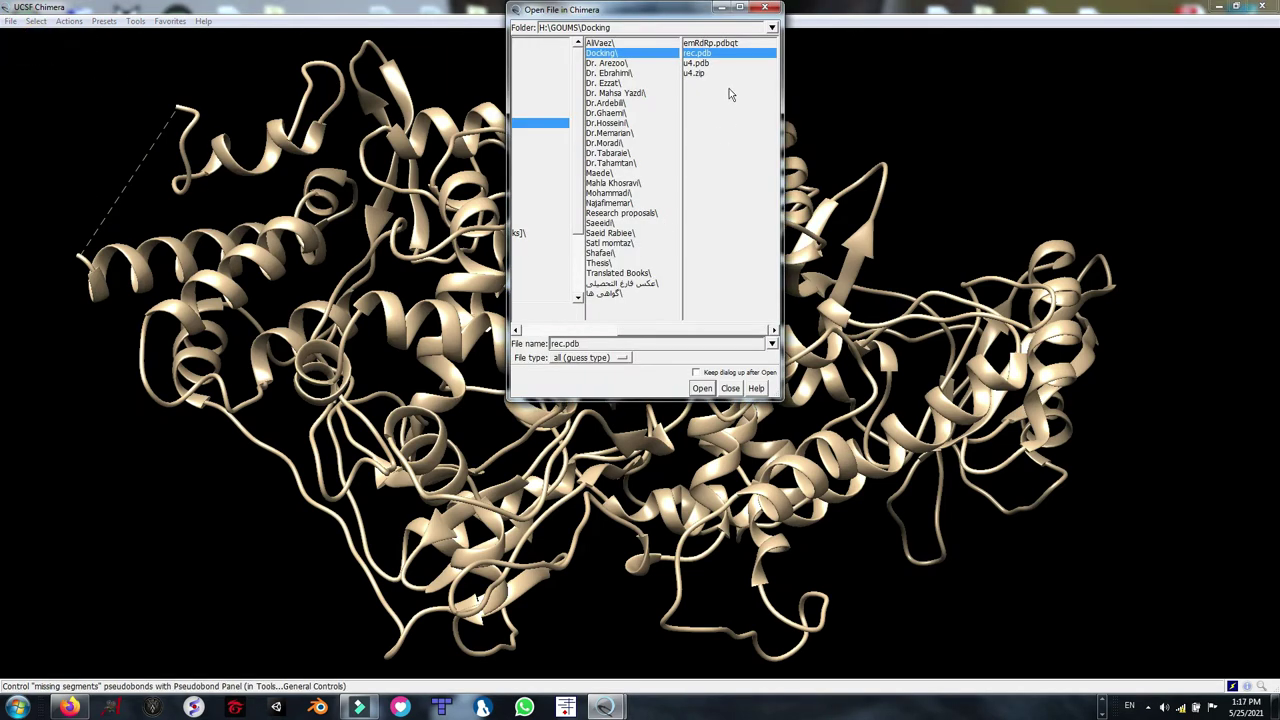
{"action": "left_click", "coordinate": [698, 63]}
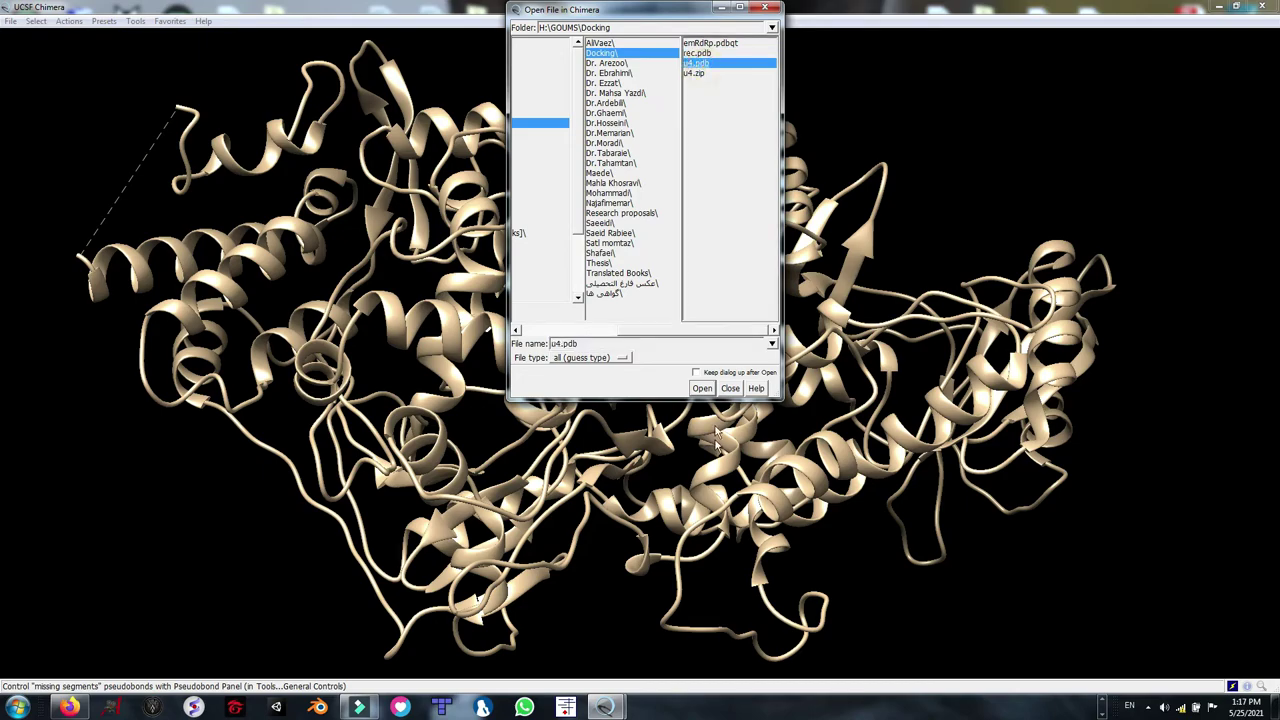
{"action": "left_click", "coordinate": [703, 388]}
Step: Rotate, pan and zoom until the cyan u4 ligand is centred in a close-up inside the receptor
{"action": "scroll", "coordinate": [534, 450], "scroll_direction": "down", "scroll_amount": 3}
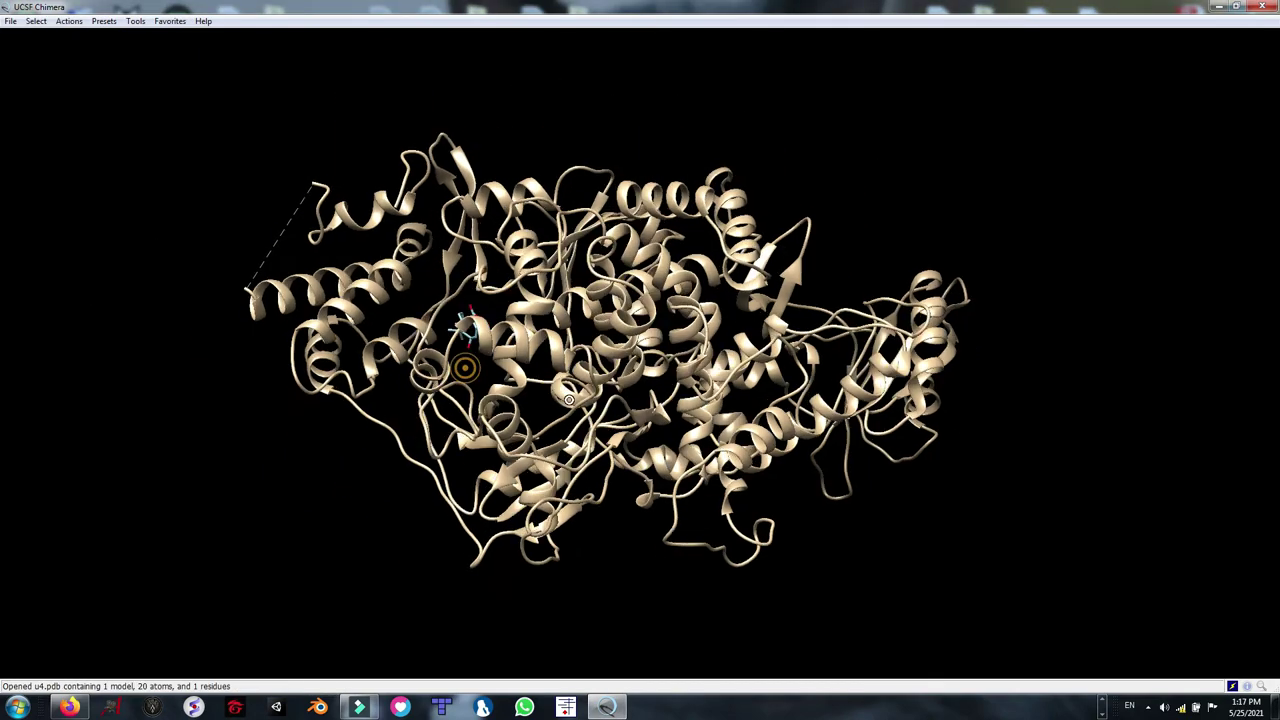
{"action": "left_click_drag", "start_coordinate": [534, 450], "coordinate": [899, 337]}
{"action": "scroll", "coordinate": [862, 232], "scroll_direction": "up", "scroll_amount": 5}
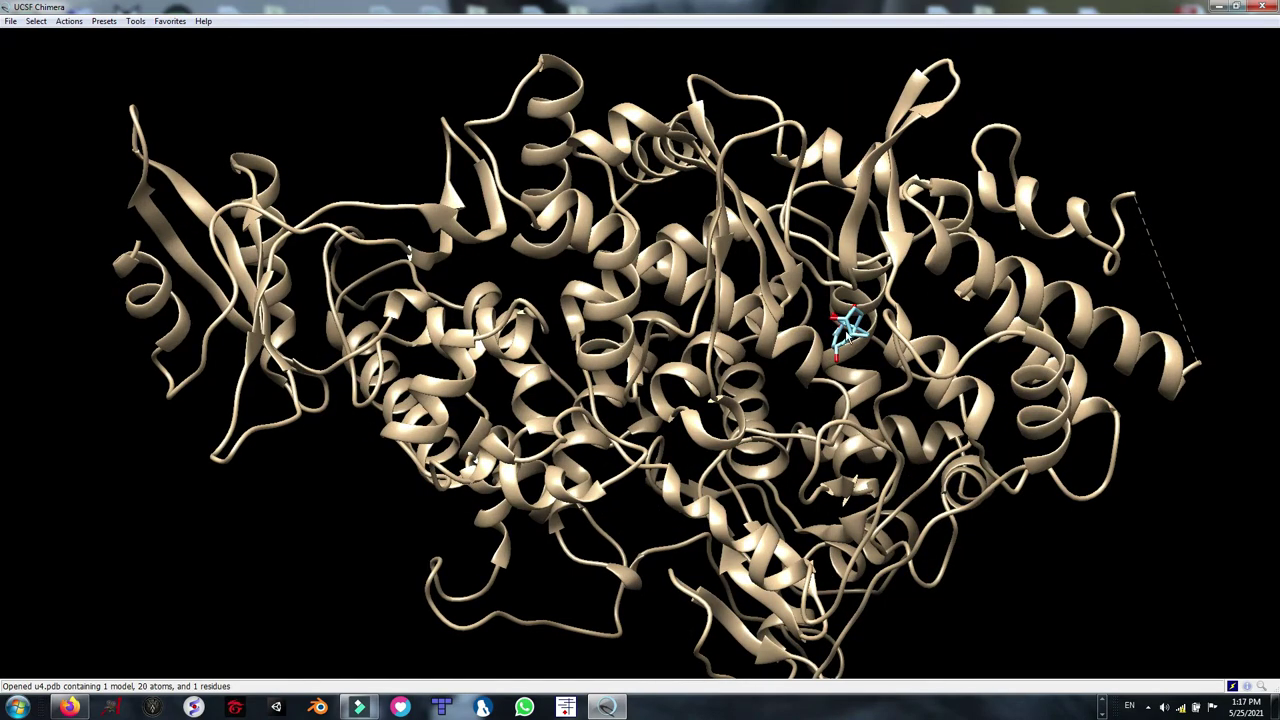
{"action": "left_click", "coordinate": [848, 325], "text": "ctrl"}
{"action": "middle_click_drag", "start_coordinate": [848, 325], "coordinate": [670, 370]}
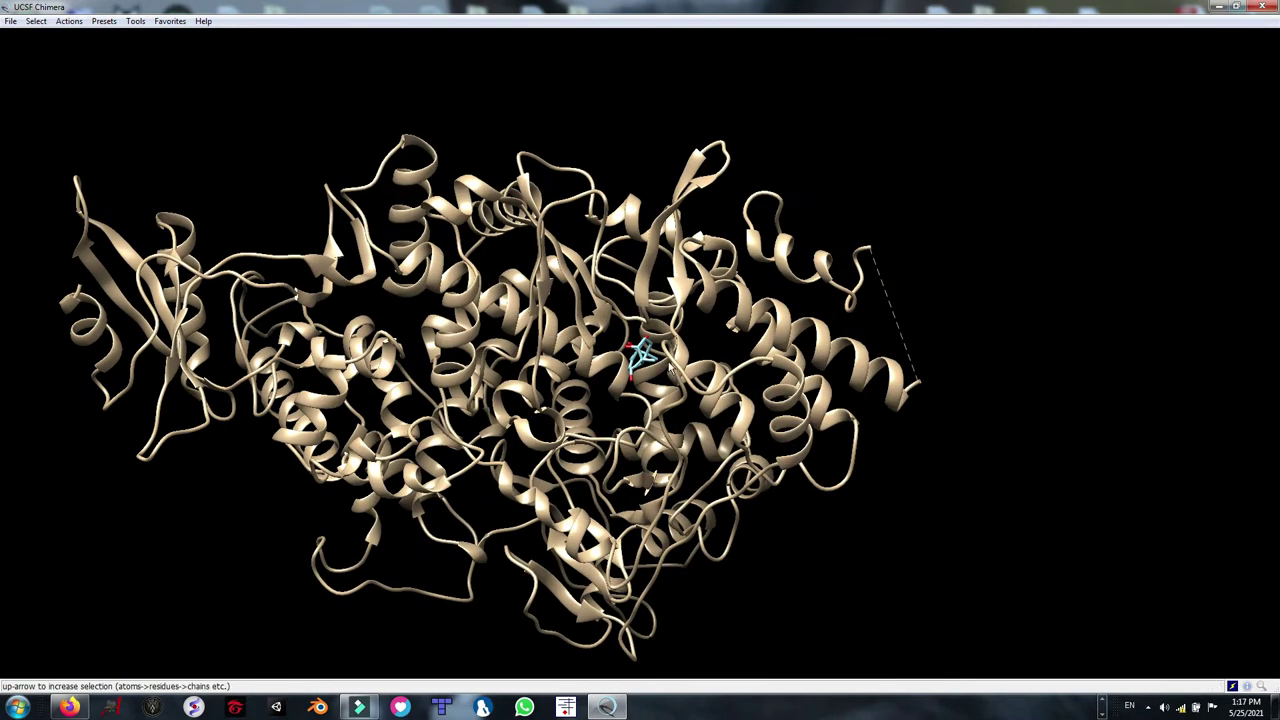
{"action": "middle_click_drag", "start_coordinate": [802, 479], "coordinate": [670, 390]}
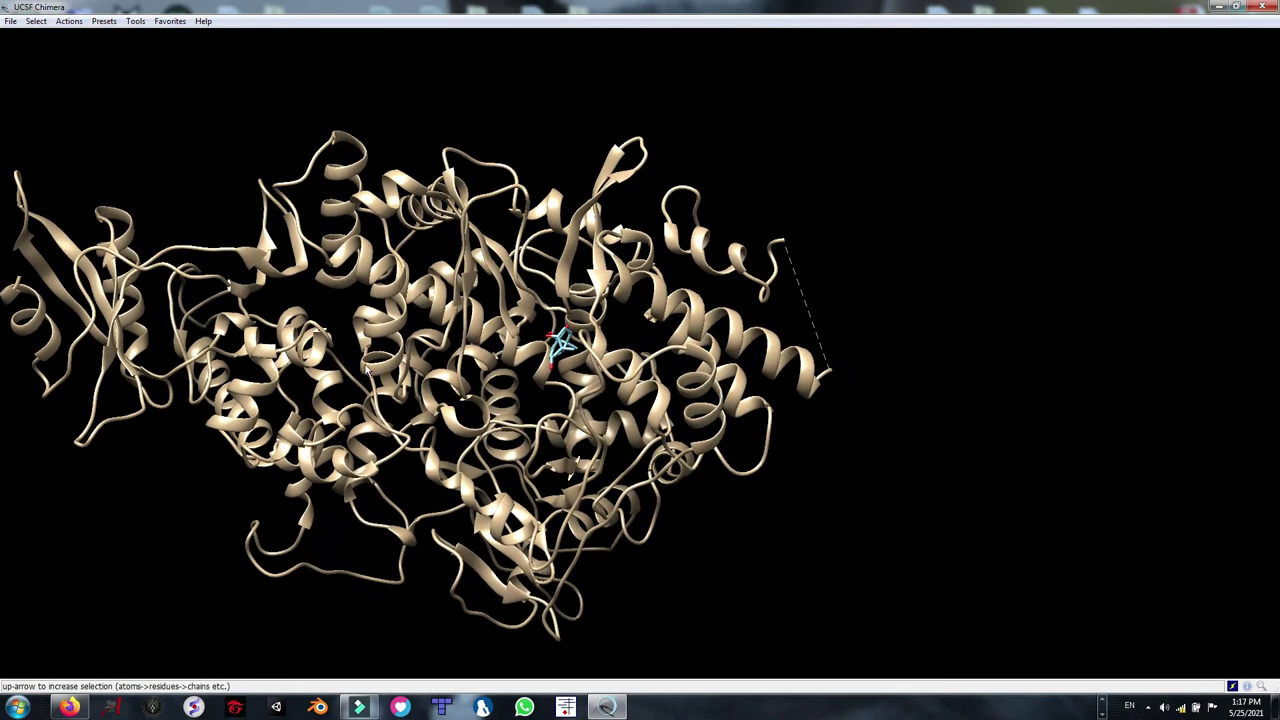
{"action": "middle_click_drag", "start_coordinate": [480, 375], "coordinate": [622, 344]}
{"action": "scroll", "coordinate": [622, 344], "scroll_direction": "up", "scroll_amount": 10}
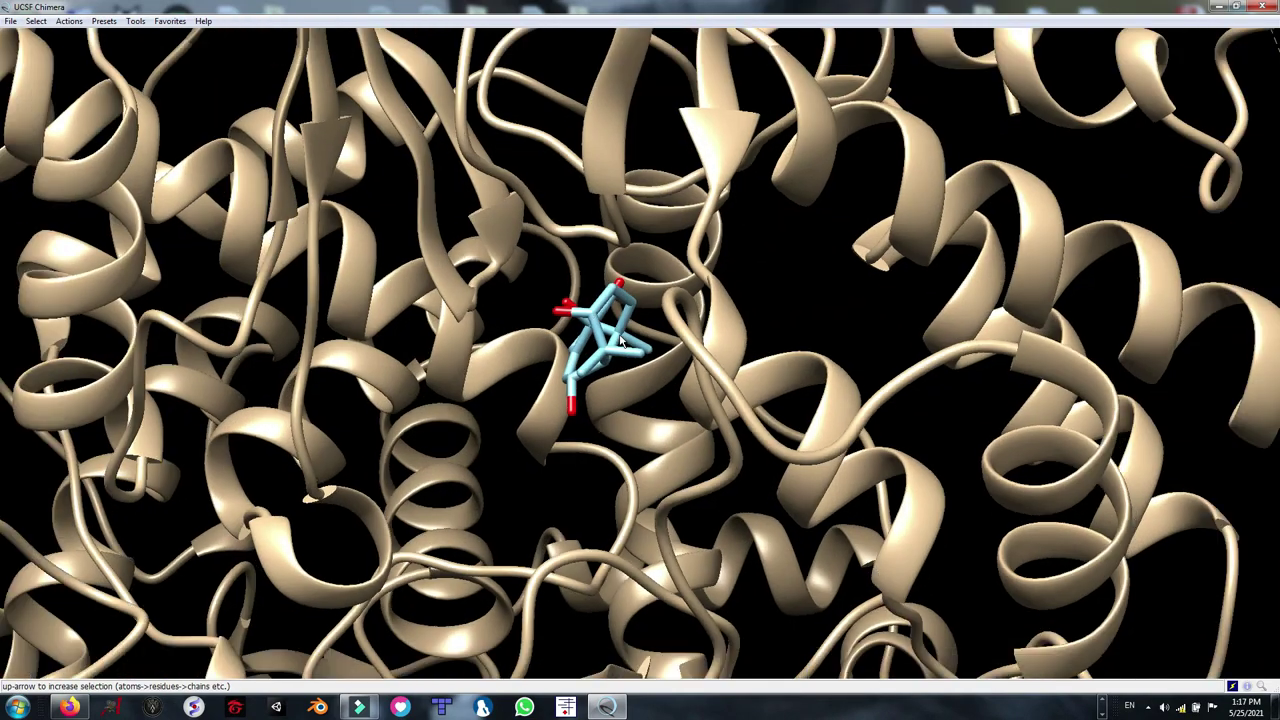
{"action": "left_click", "coordinate": [134, 22]}
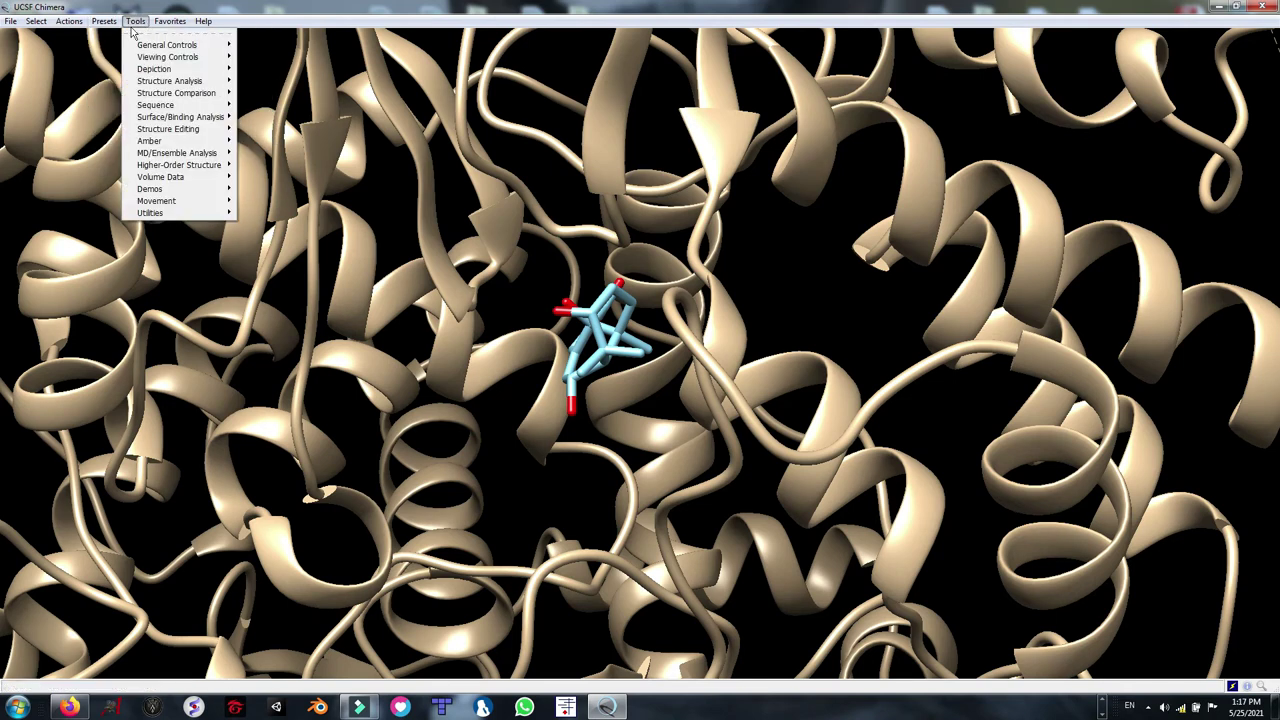
Step: Open Structure Analysis > Find Clashes/Contacts and move its dialog off the ligand
{"action": "mouse_move", "coordinate": [143, 84]}
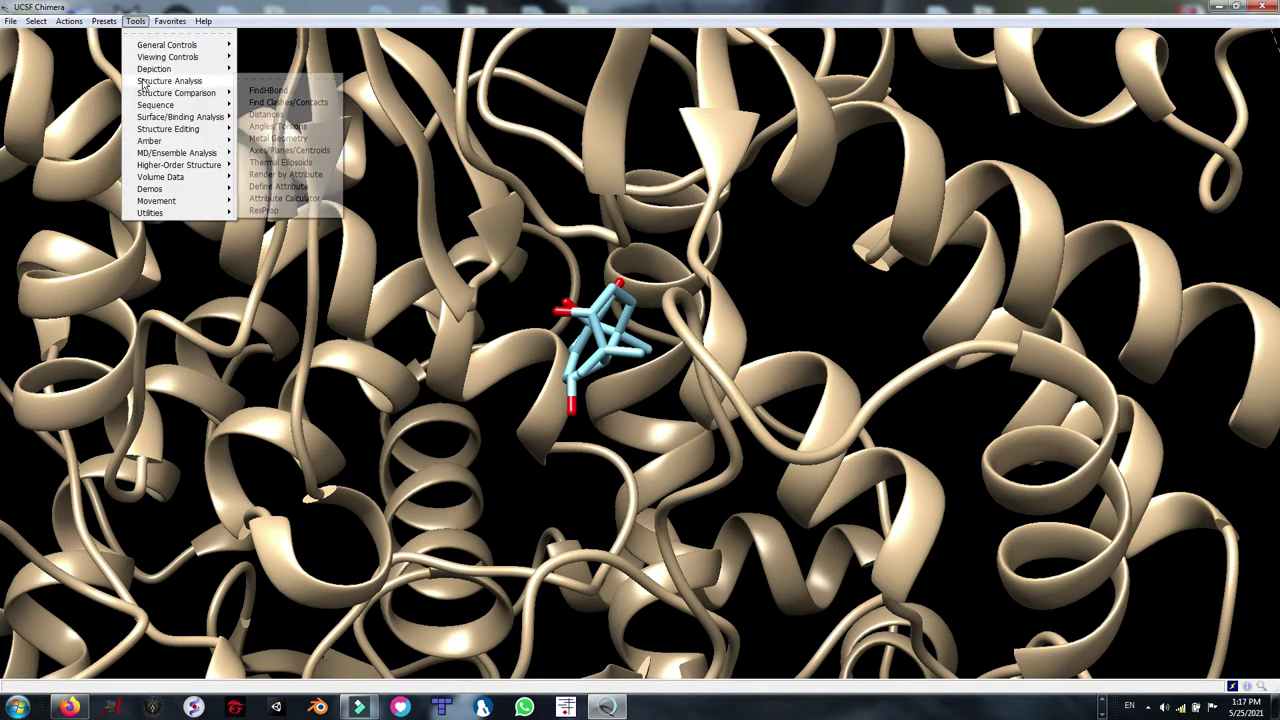
{"action": "left_click", "coordinate": [290, 102]}
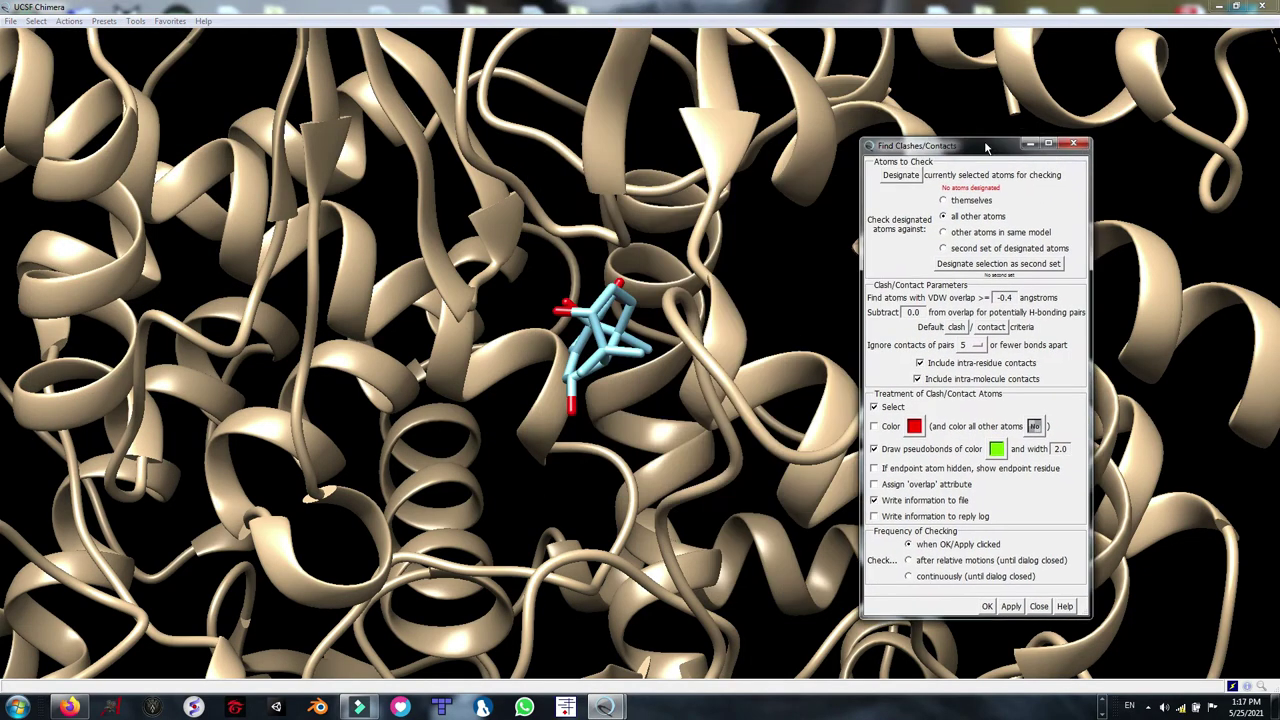
{"action": "left_click_drag", "start_coordinate": [947, 141], "coordinate": [947, 87]}
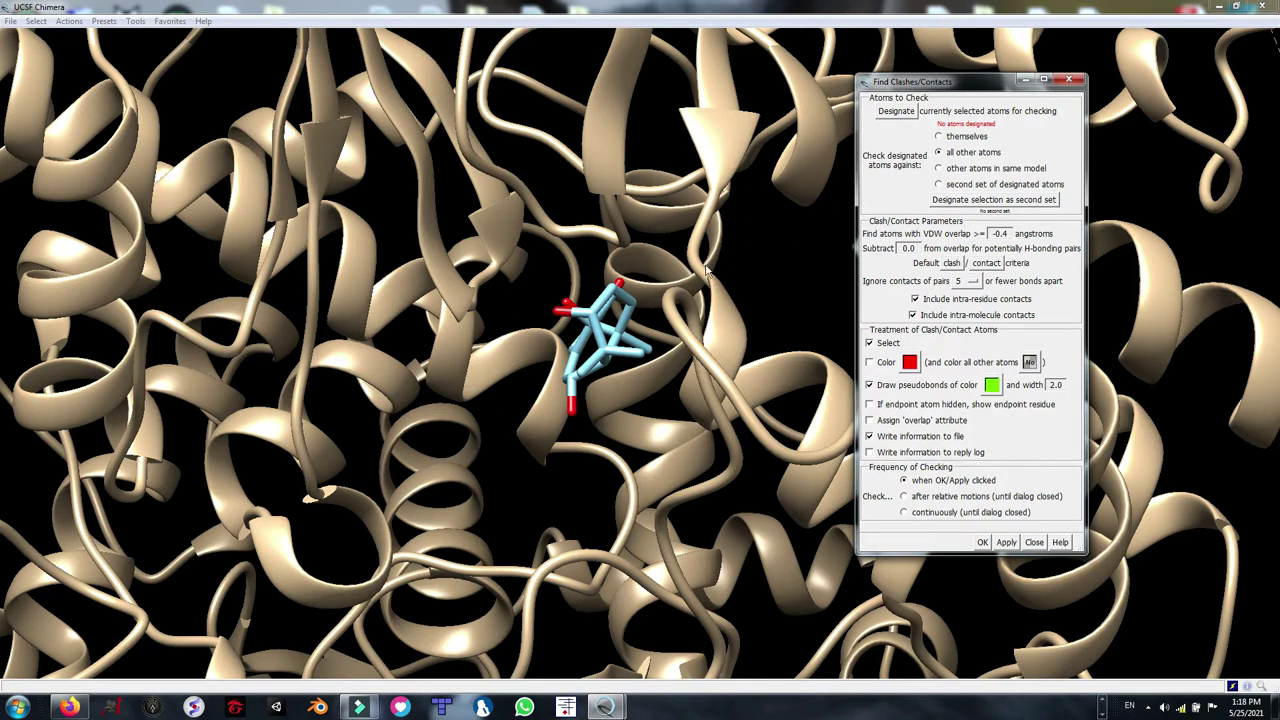
Step: Select the no-ID ligand chain and designate its 20 atoms in Find Clashes/Contacts
{"action": "left_click", "coordinate": [36, 21]}
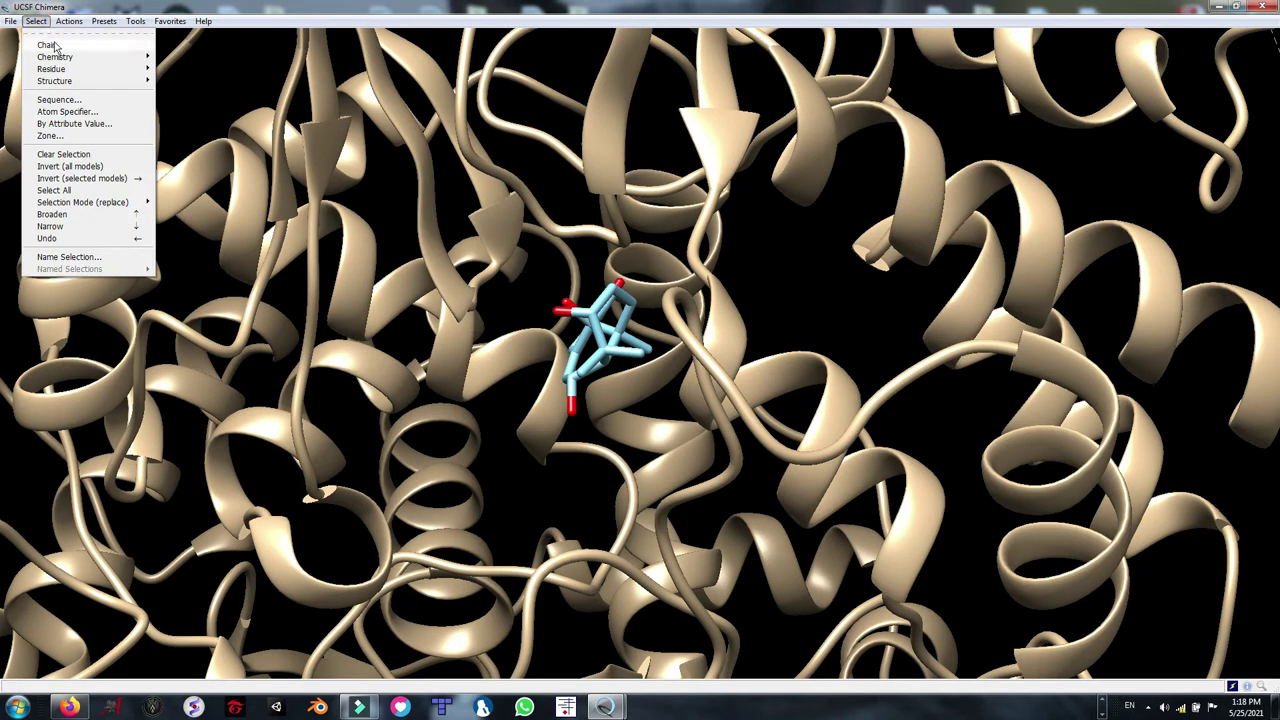
{"action": "mouse_move", "coordinate": [100, 45]}
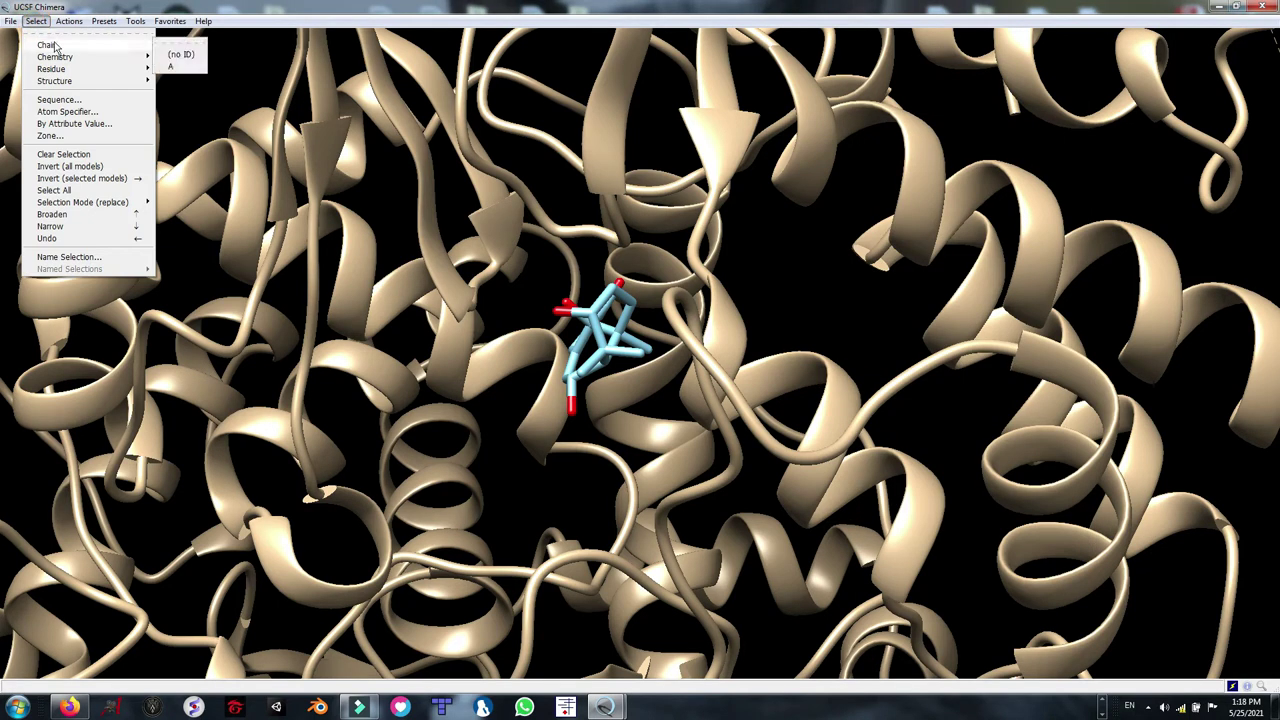
{"action": "left_click", "coordinate": [185, 56]}
{"action": "left_click_drag", "start_coordinate": [700, 385], "coordinate": [620, 328]}
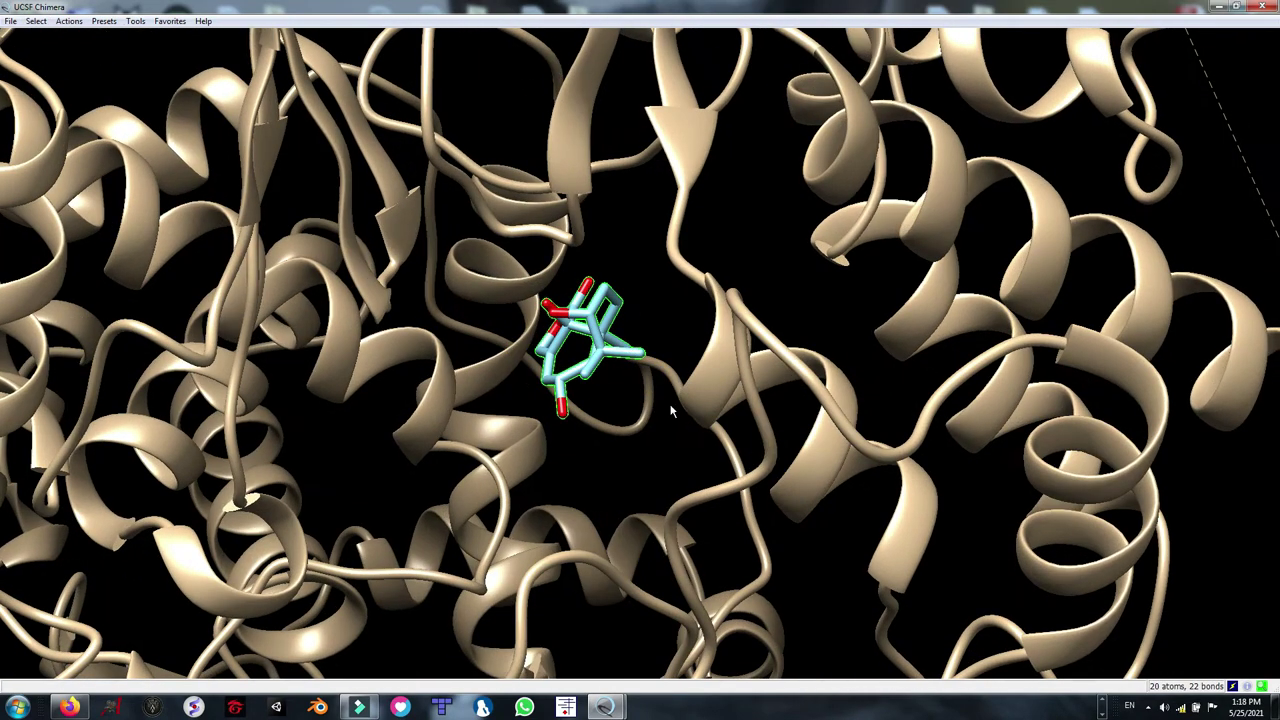
{"action": "mouse_move", "coordinate": [604, 707]}
{"action": "left_click", "coordinate": [678, 628]}
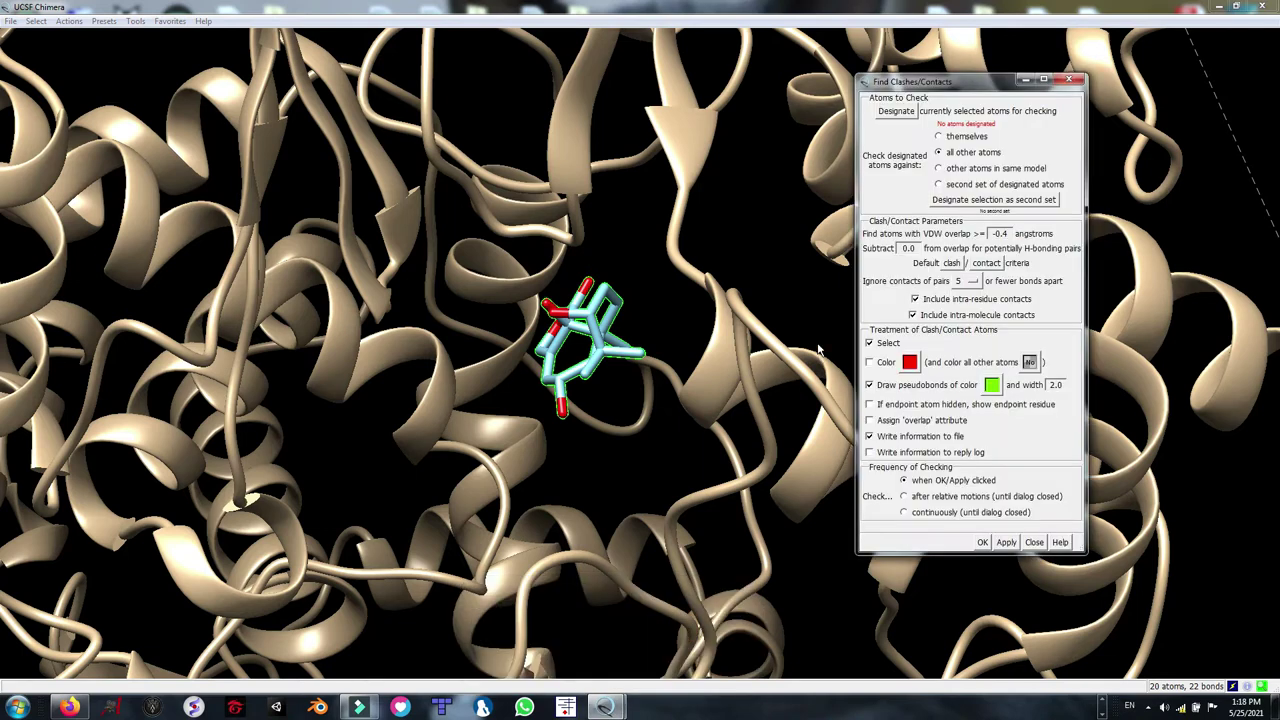
{"action": "left_click", "coordinate": [901, 112]}
Step: Invert the selection across all models to the 9031 receptor atoms
{"action": "left_click", "coordinate": [68, 23]}
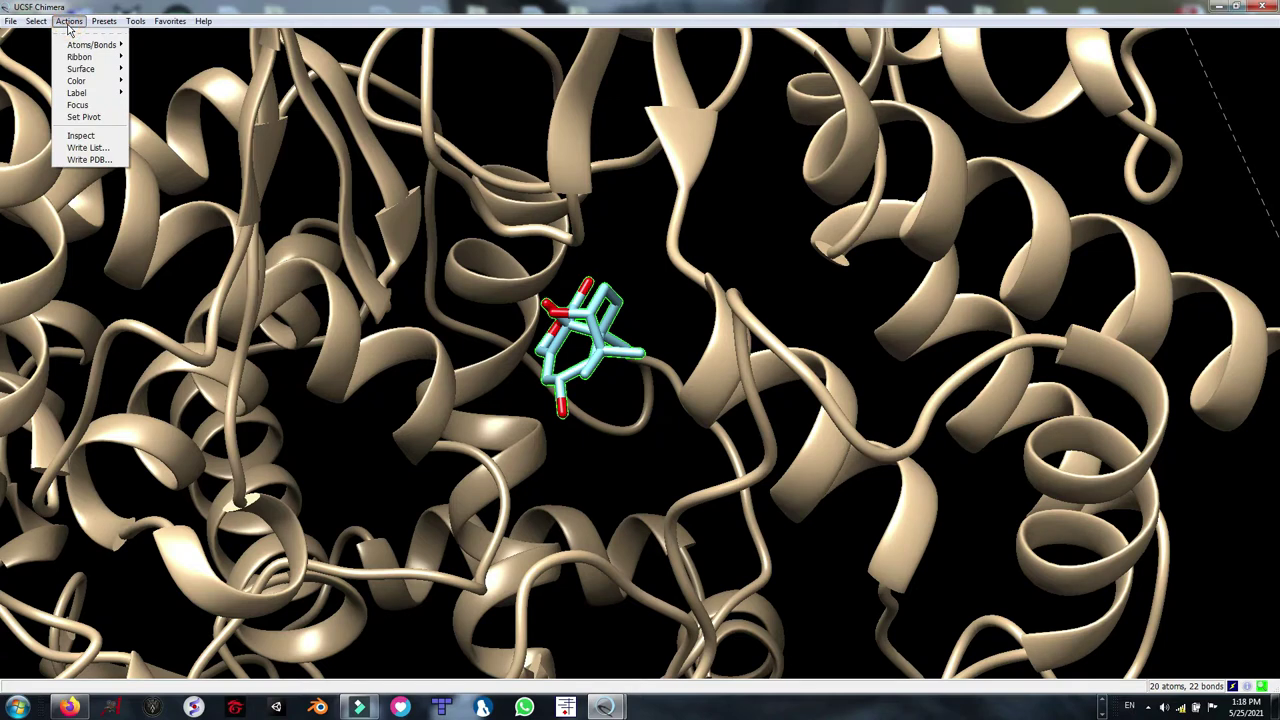
{"action": "mouse_move", "coordinate": [36, 21]}
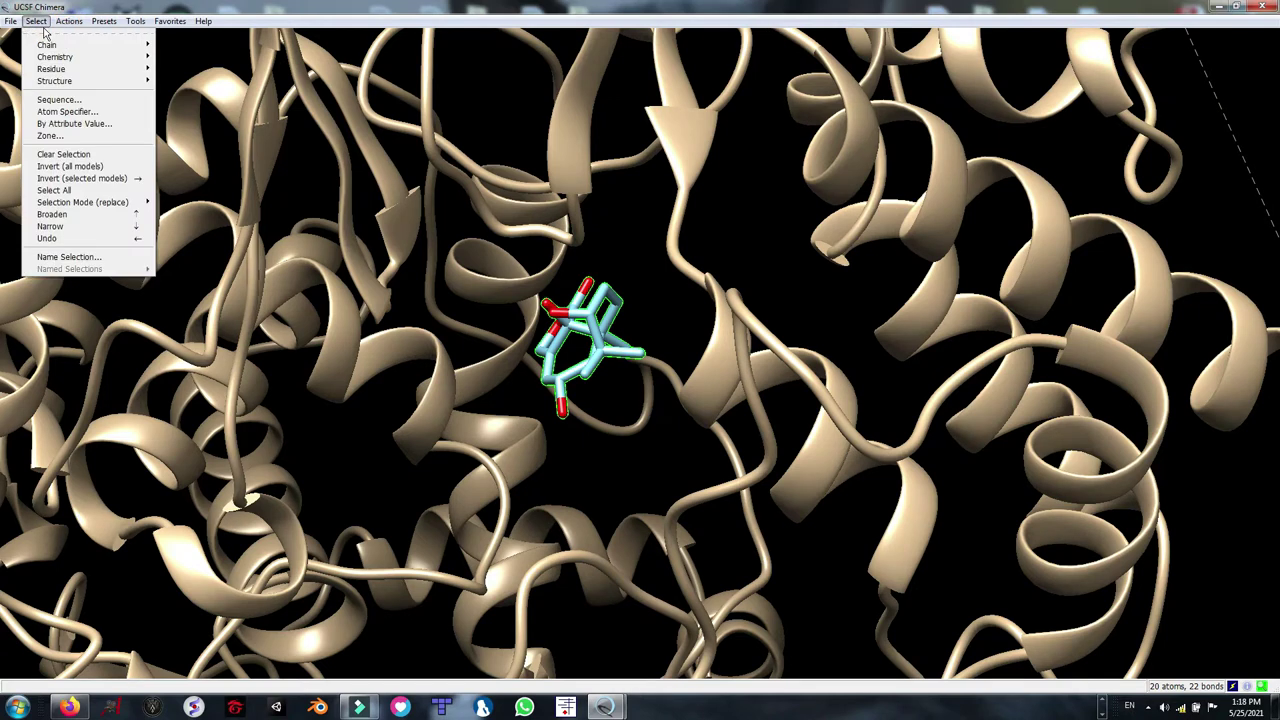
{"action": "left_click", "coordinate": [80, 167]}
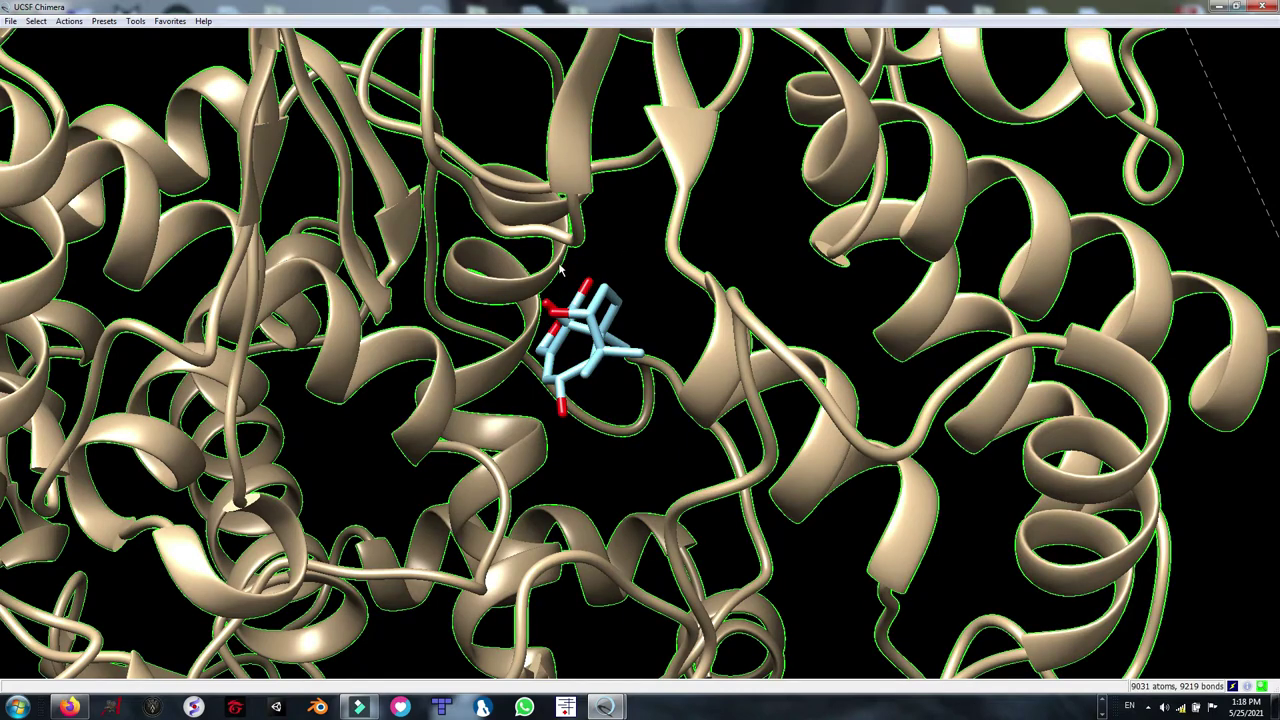
Step: Try the default clash and contact criteria, then enter 0 as the VDW overlap cutoff
{"action": "mouse_move", "coordinate": [608, 707]}
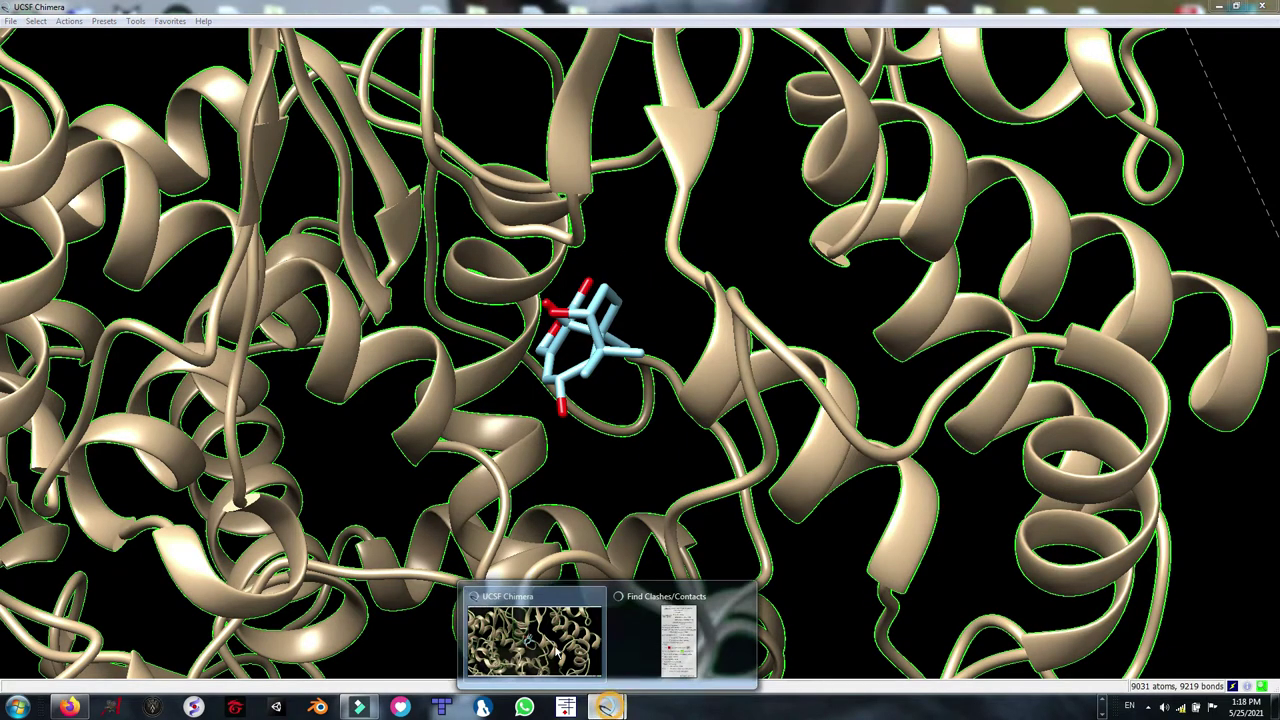
{"action": "left_click", "coordinate": [670, 628]}
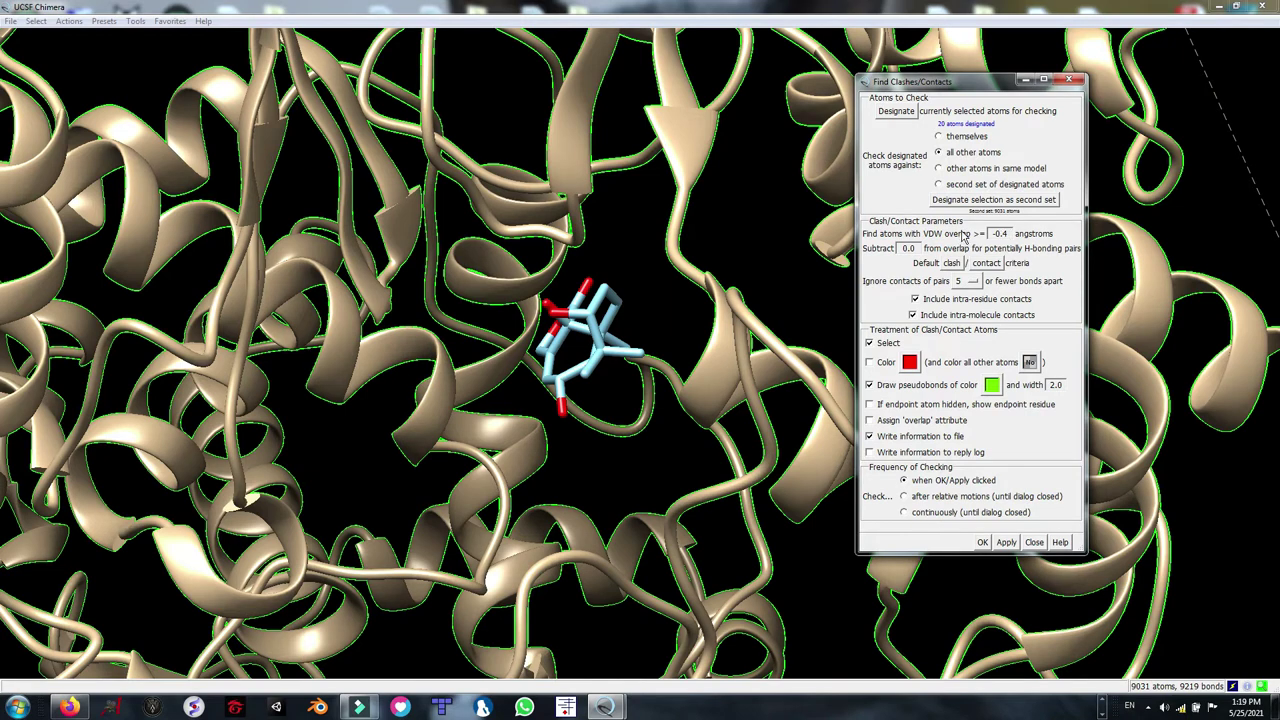
{"action": "left_click", "coordinate": [952, 263]}
{"action": "left_click", "coordinate": [984, 263]}
{"action": "left_click", "coordinate": [953, 264]}
{"action": "left_click", "coordinate": [982, 264]}
{"action": "left_click_drag", "start_coordinate": [1006, 233], "coordinate": [983, 234]}
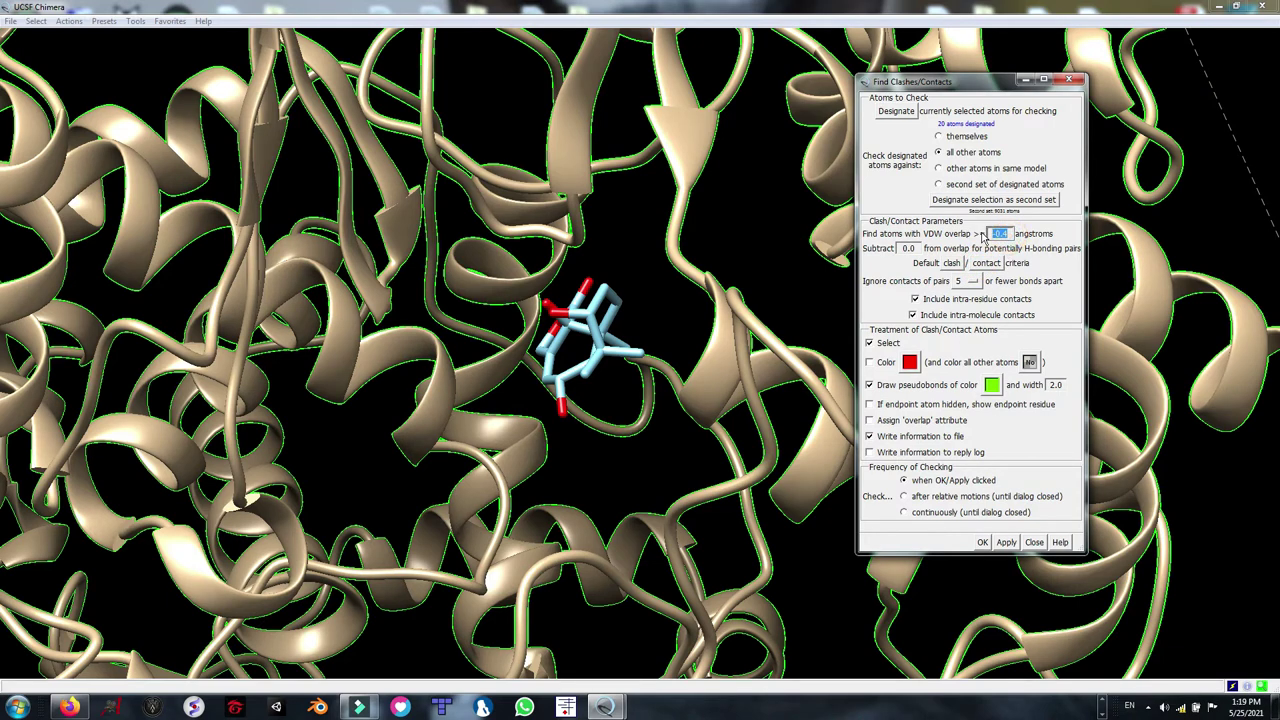
{"action": "type", "text": "0"}
{"action": "left_click_drag", "start_coordinate": [921, 89], "coordinate": [913, 86]}
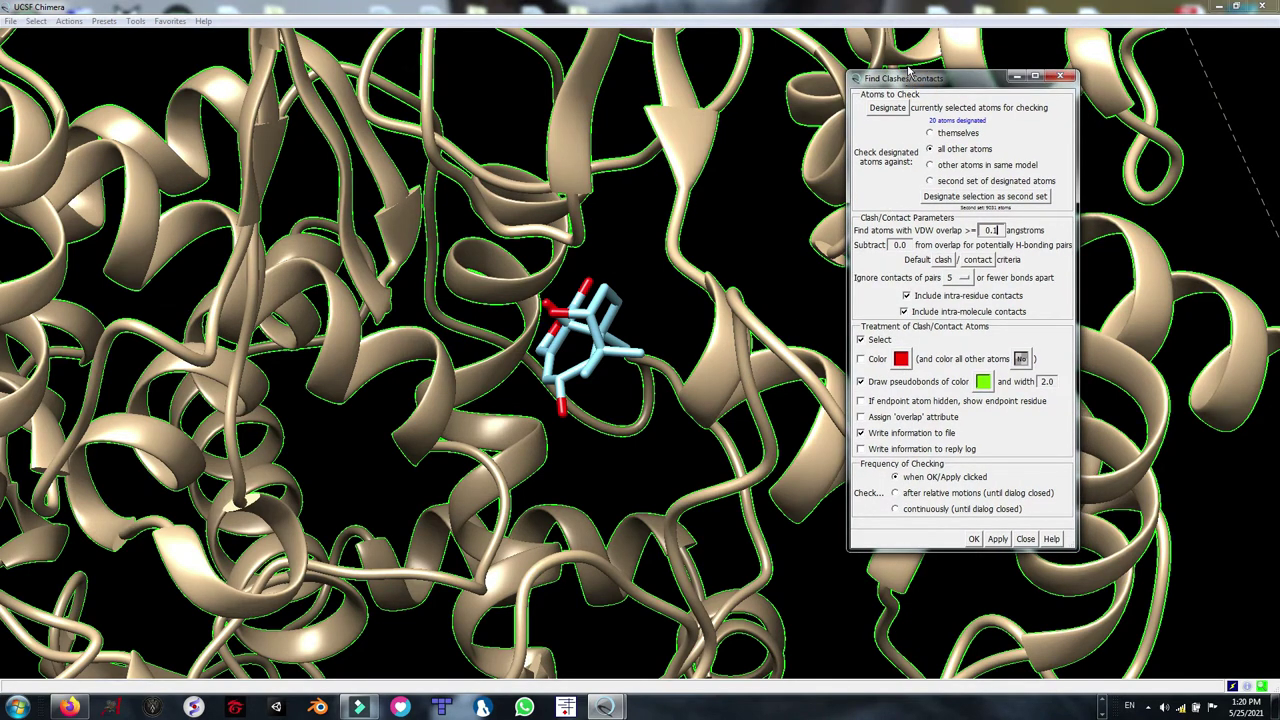
Step: Run the contact search and save the overlap report as overlaps
{"action": "left_click", "coordinate": [974, 539]}
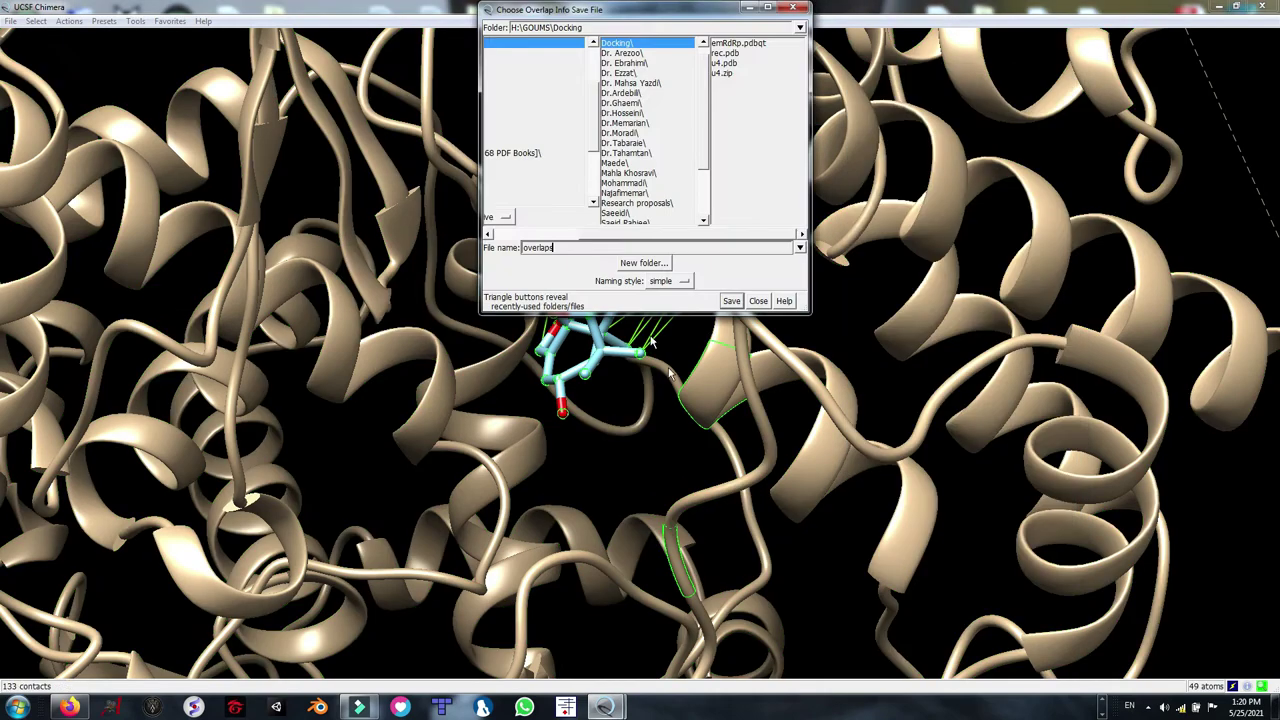
{"action": "left_click_drag", "start_coordinate": [662, 17], "coordinate": [917, 122]}
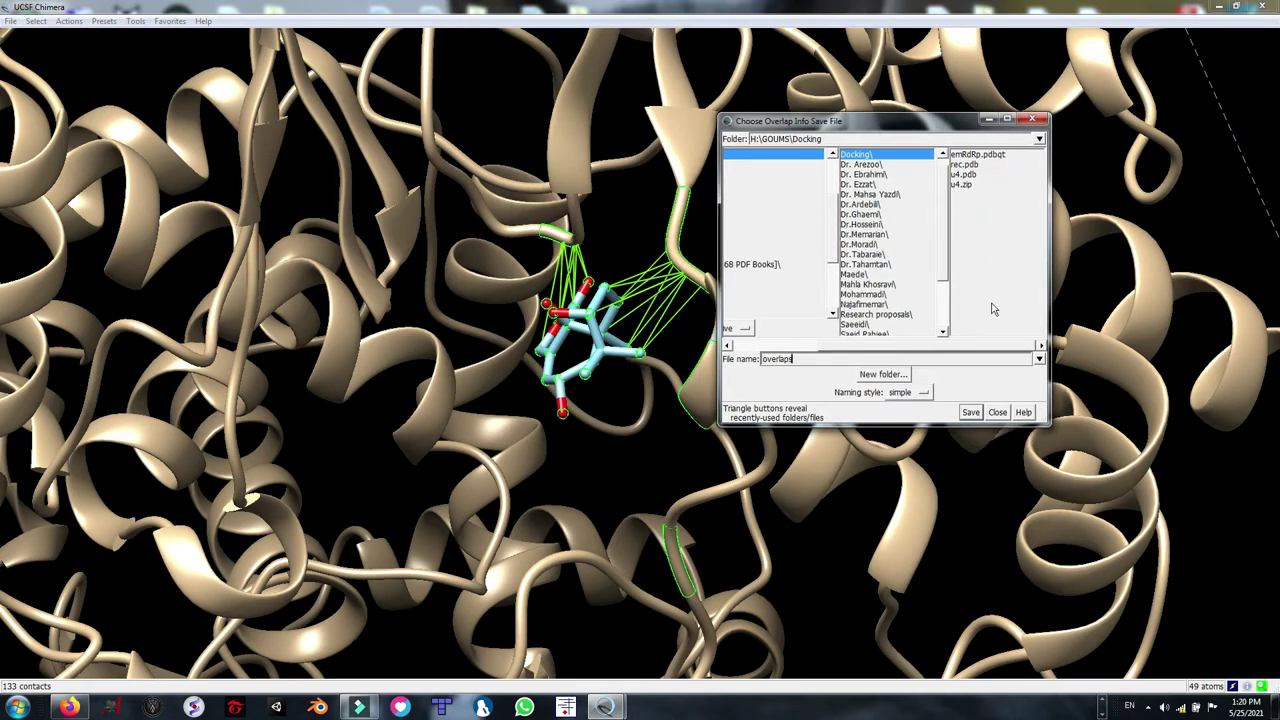
{"action": "left_click", "coordinate": [968, 413]}
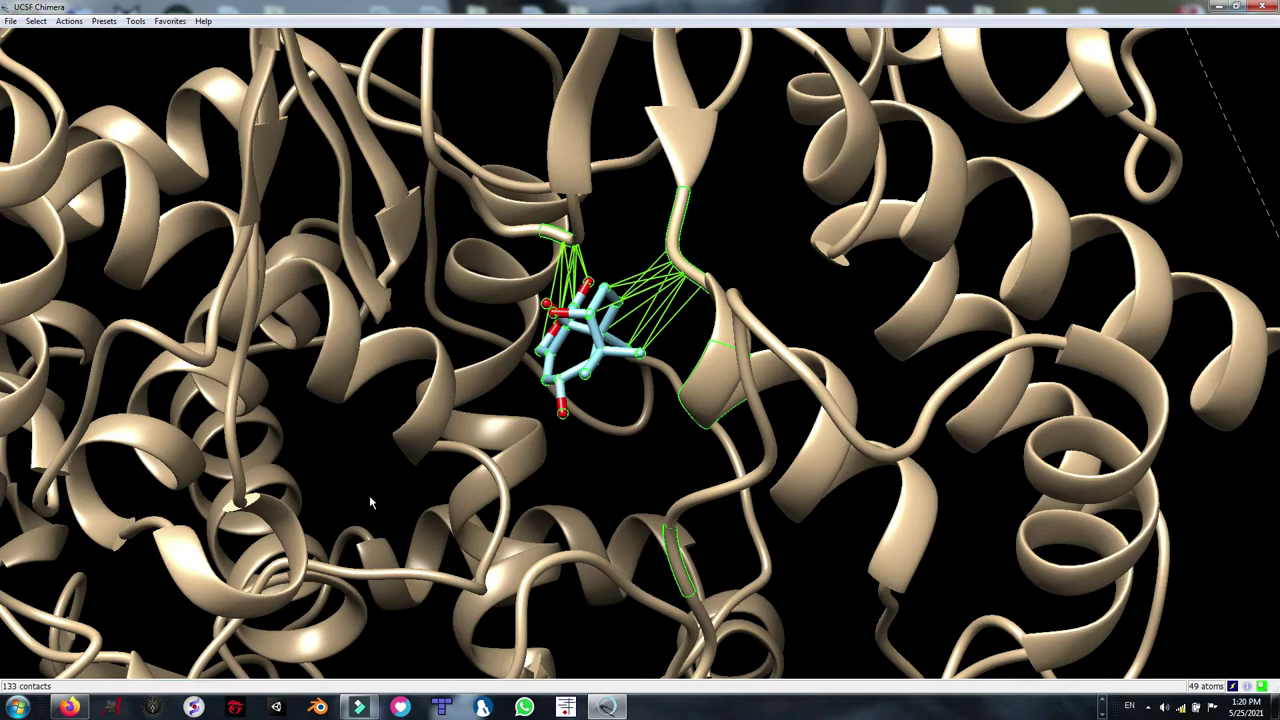
Step: Rotate the model to inspect the green contact lines around the ligand
{"action": "left_click_drag", "start_coordinate": [577, 368], "coordinate": [484, 303]}
{"action": "left_click_drag", "start_coordinate": [582, 259], "coordinate": [510, 298]}
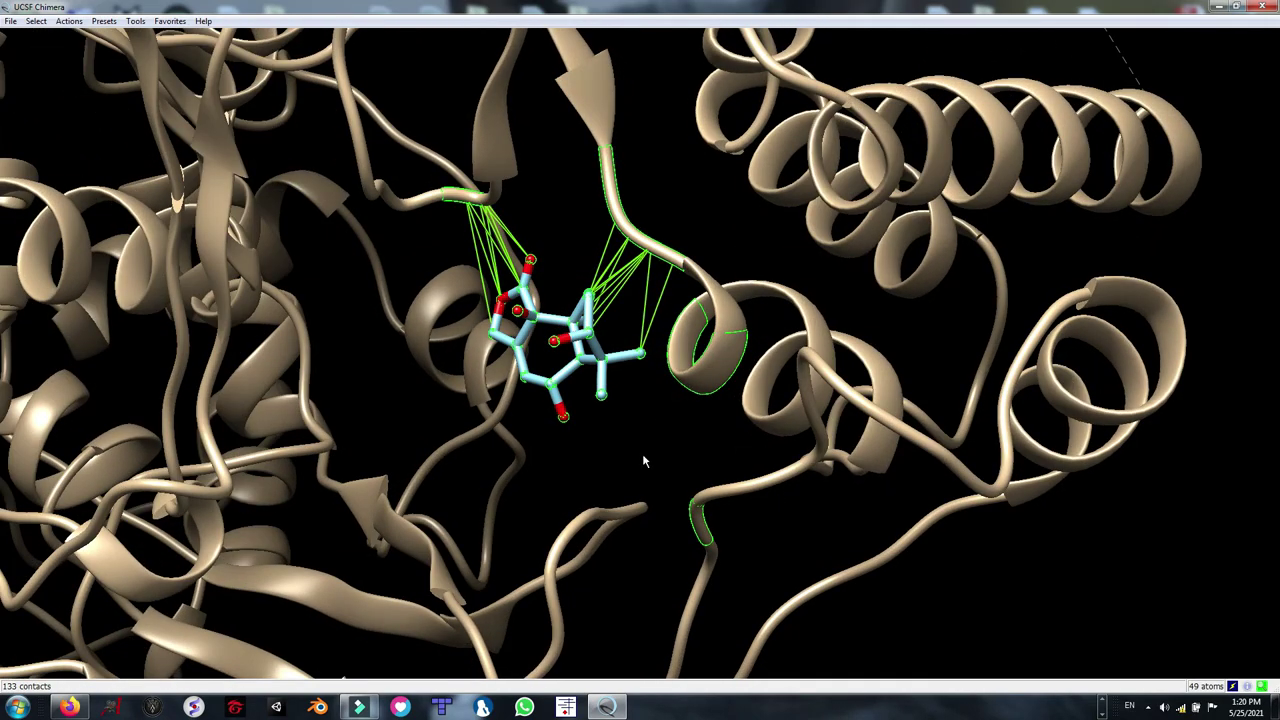
{"action": "left_click_drag", "start_coordinate": [645, 462], "coordinate": [613, 452]}
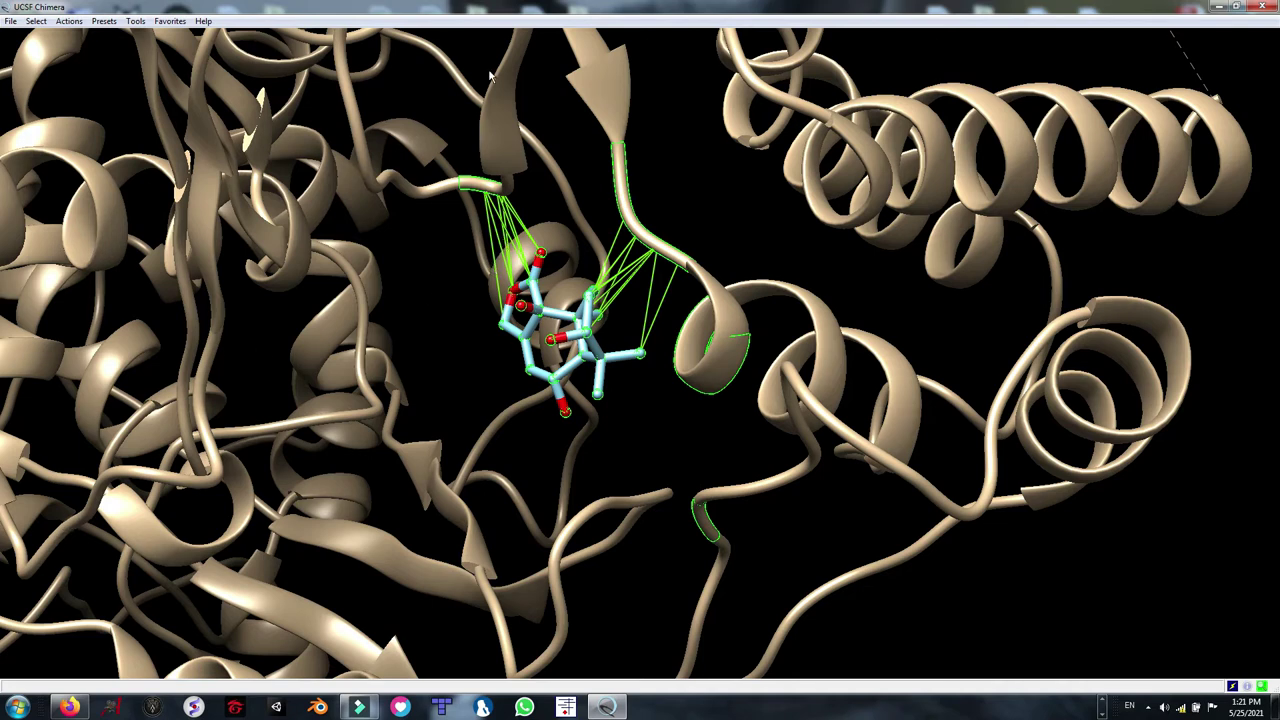
Step: Open the overlaps file from the Docking folder with Edit with Notepad++
{"action": "key", "text": "alt+Tab"}
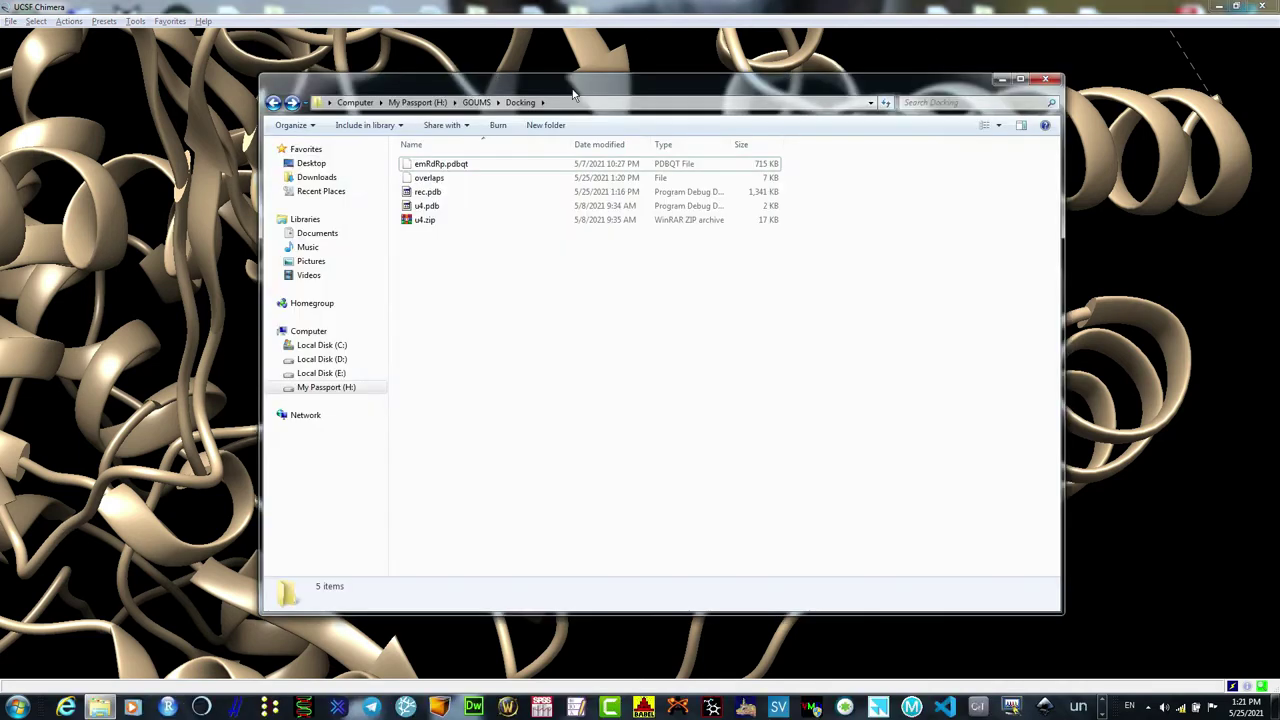
{"action": "right_click", "coordinate": [423, 180]}
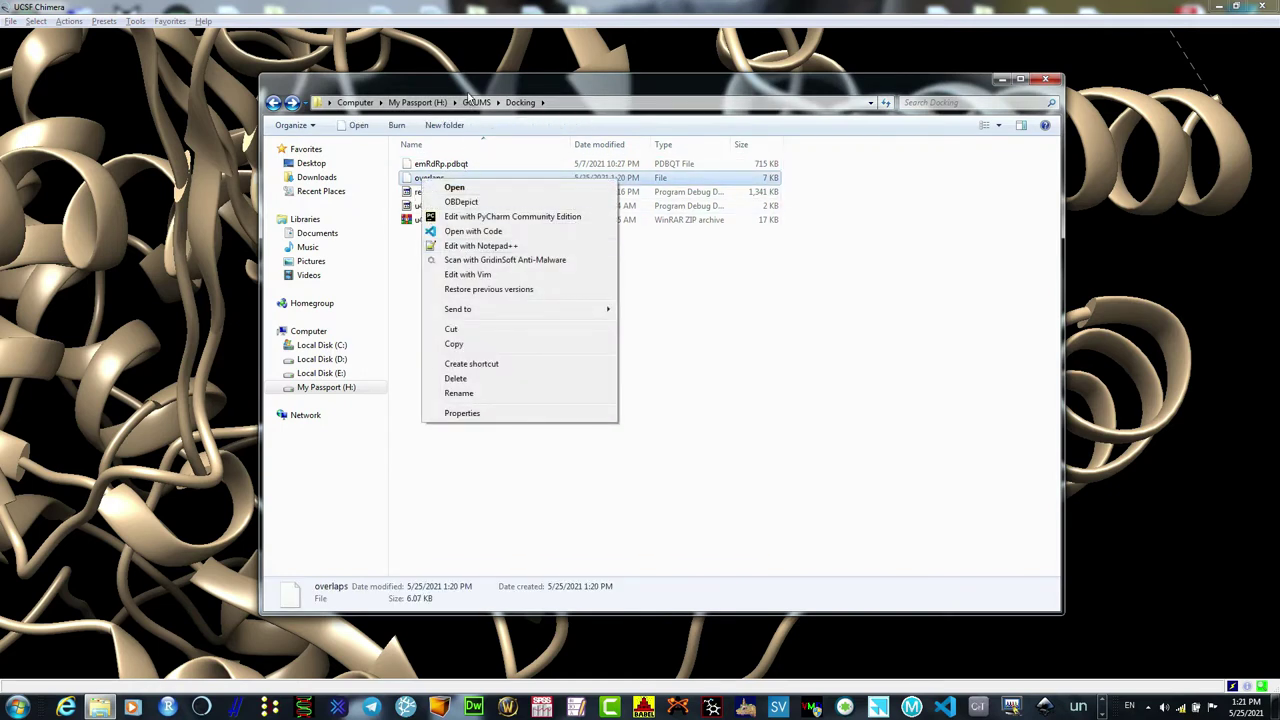
{"action": "left_click", "coordinate": [447, 197]}
{"action": "right_click", "coordinate": [406, 177]}
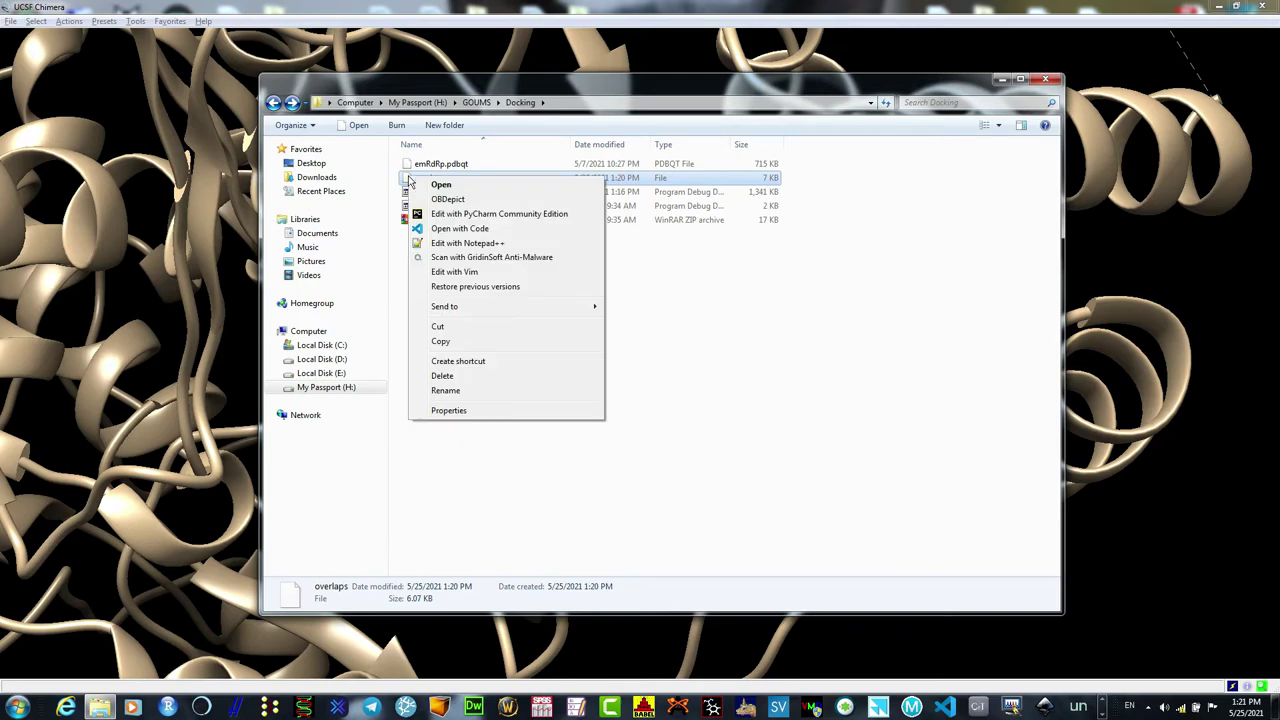
{"action": "left_click", "coordinate": [468, 243]}
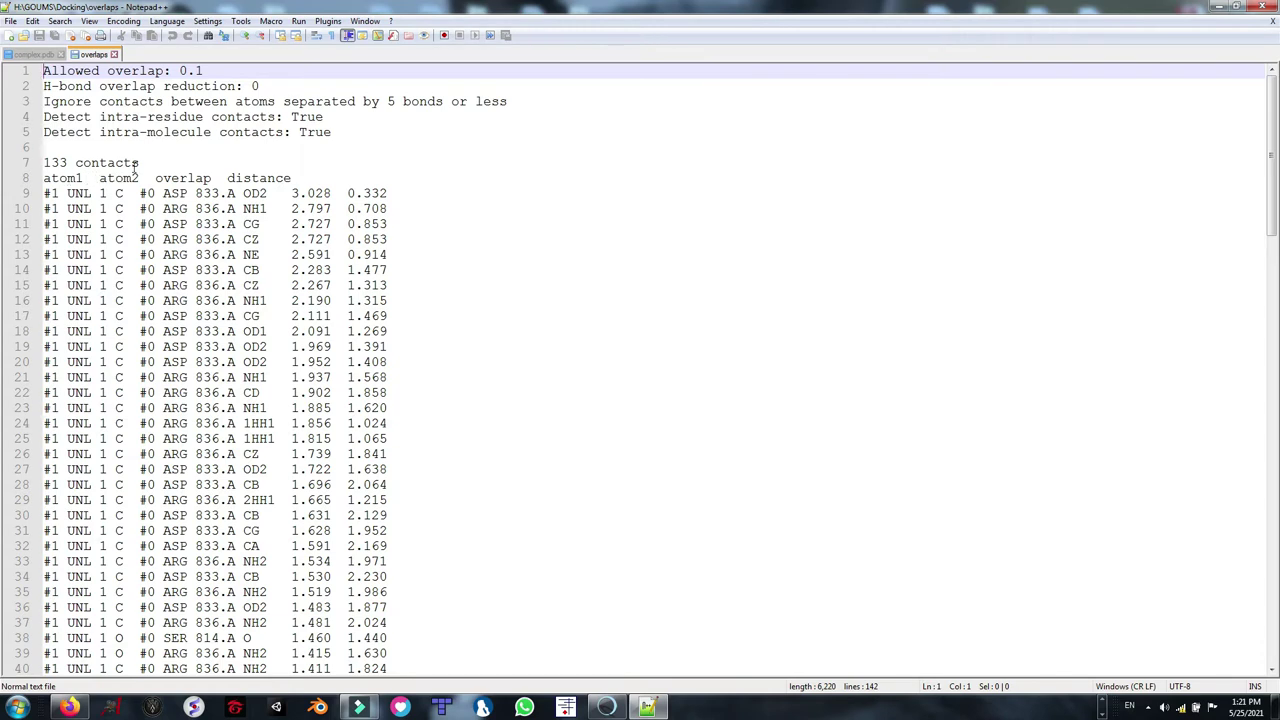
Step: Highlight UNL and C ligand entries and mark OD2, NH1 and 2HH1 receptor atoms
{"action": "double_click", "coordinate": [74, 193]}
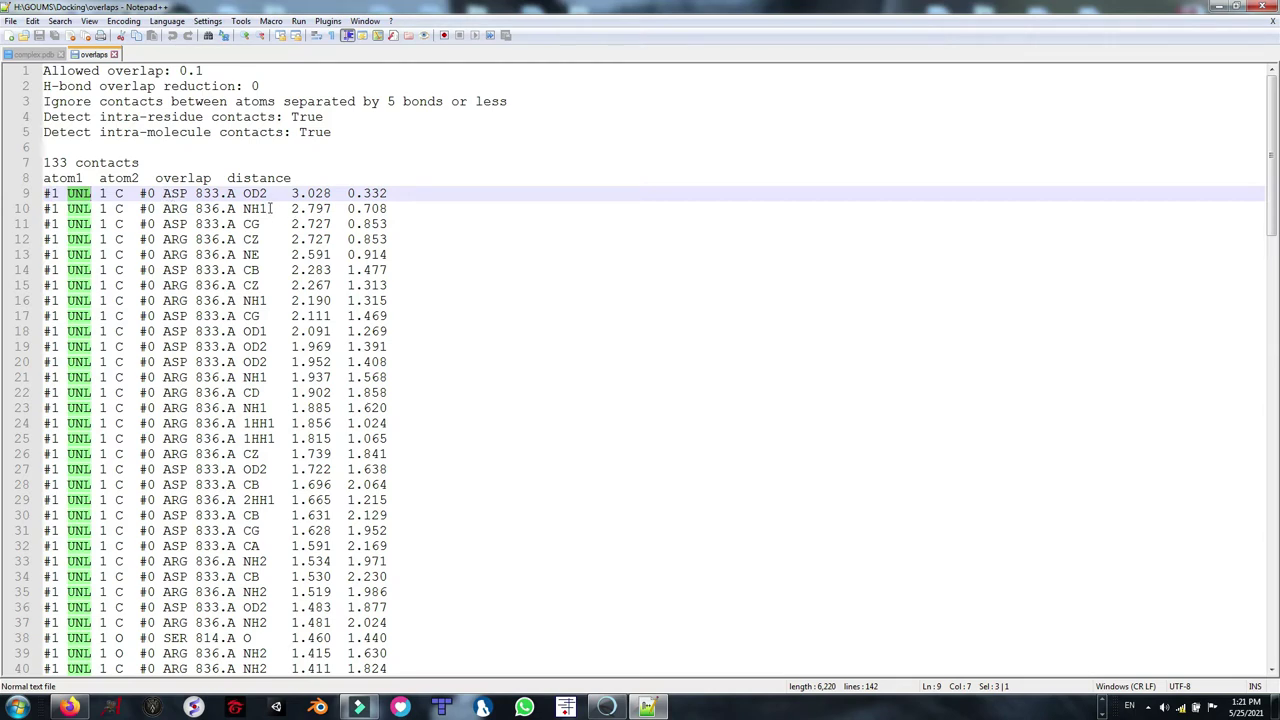
{"action": "double_click", "coordinate": [119, 193]}
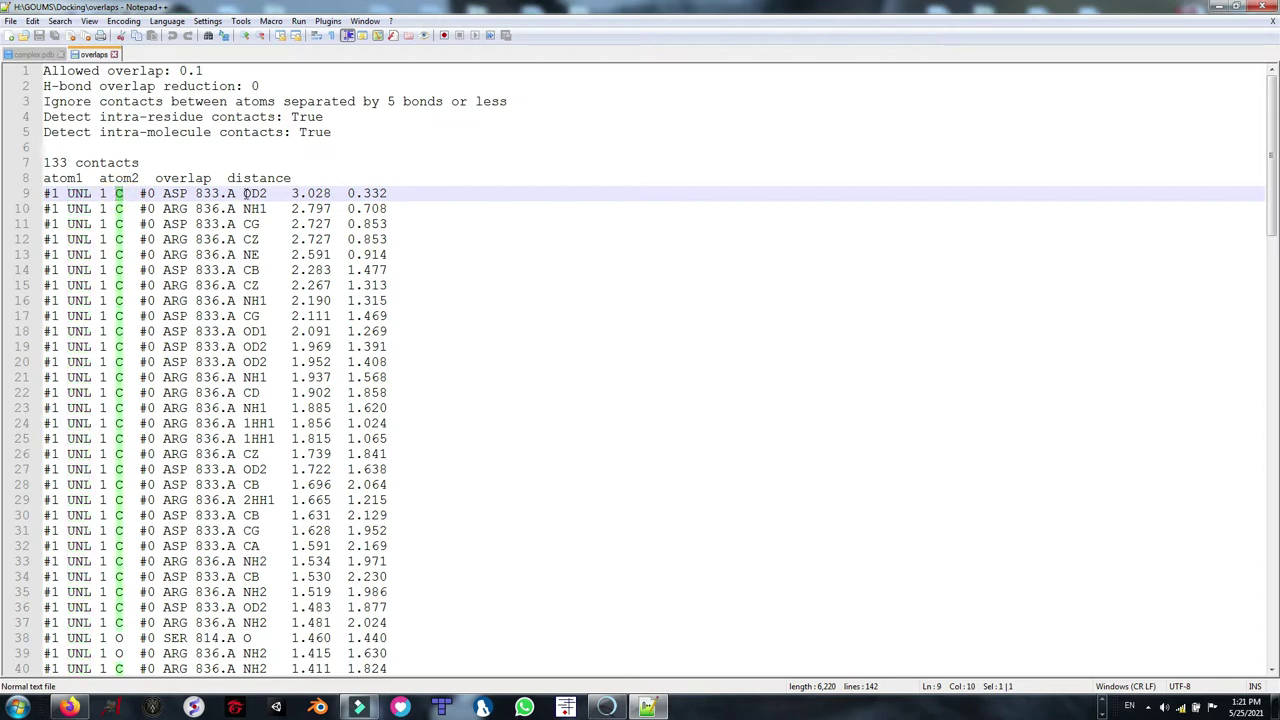
{"action": "left_click_drag", "start_coordinate": [243, 193], "coordinate": [250, 193]}
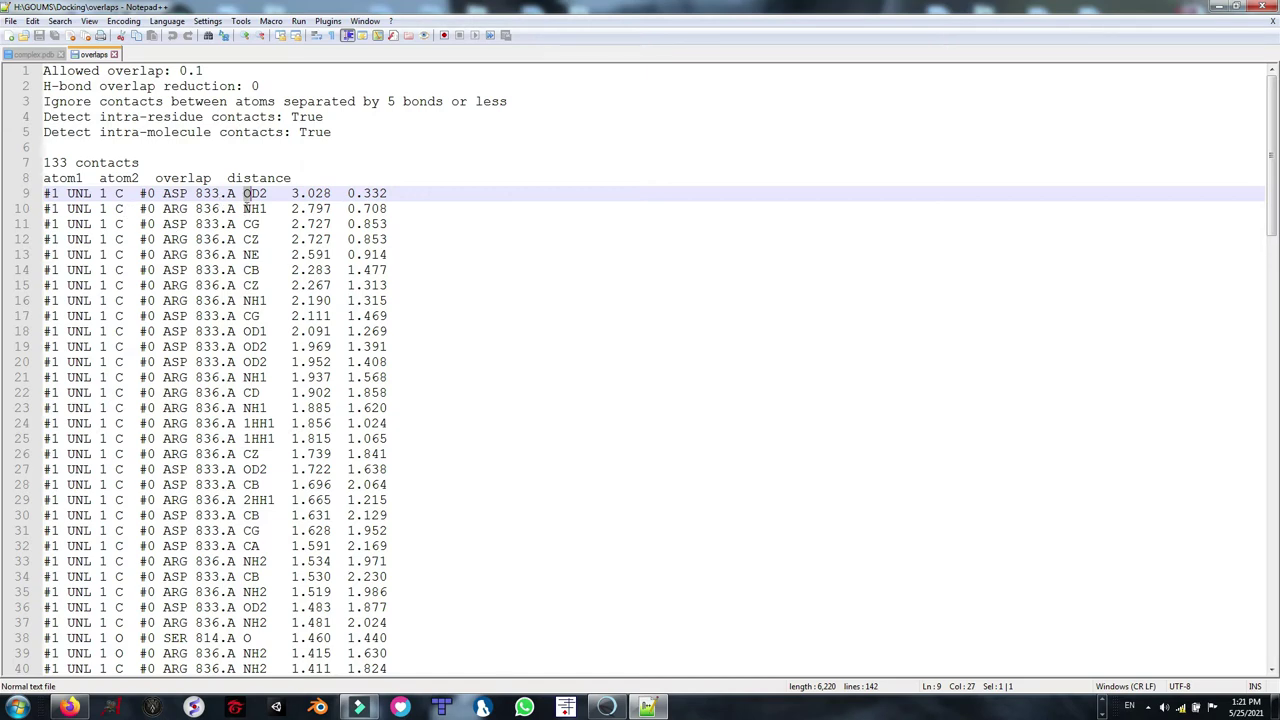
{"action": "left_click_drag", "start_coordinate": [244, 208], "coordinate": [258, 208]}
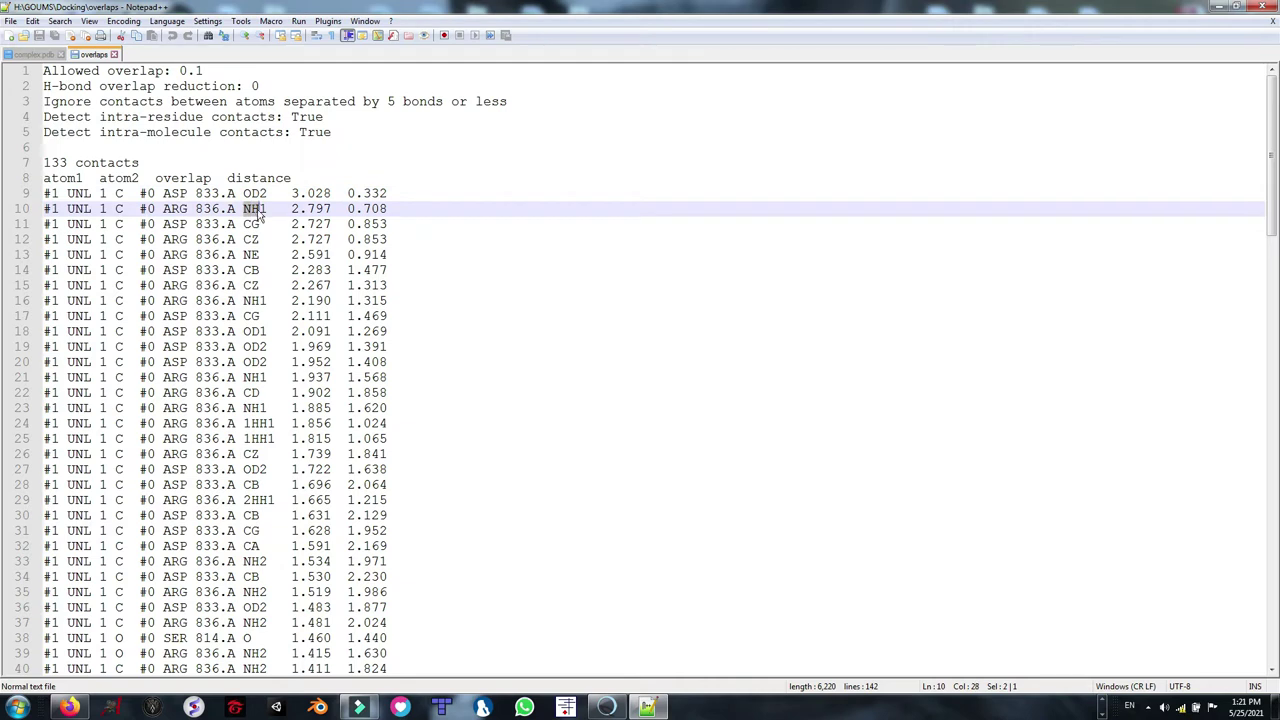
{"action": "scroll", "coordinate": [268, 291], "scroll_direction": "down", "scroll_amount": 3}
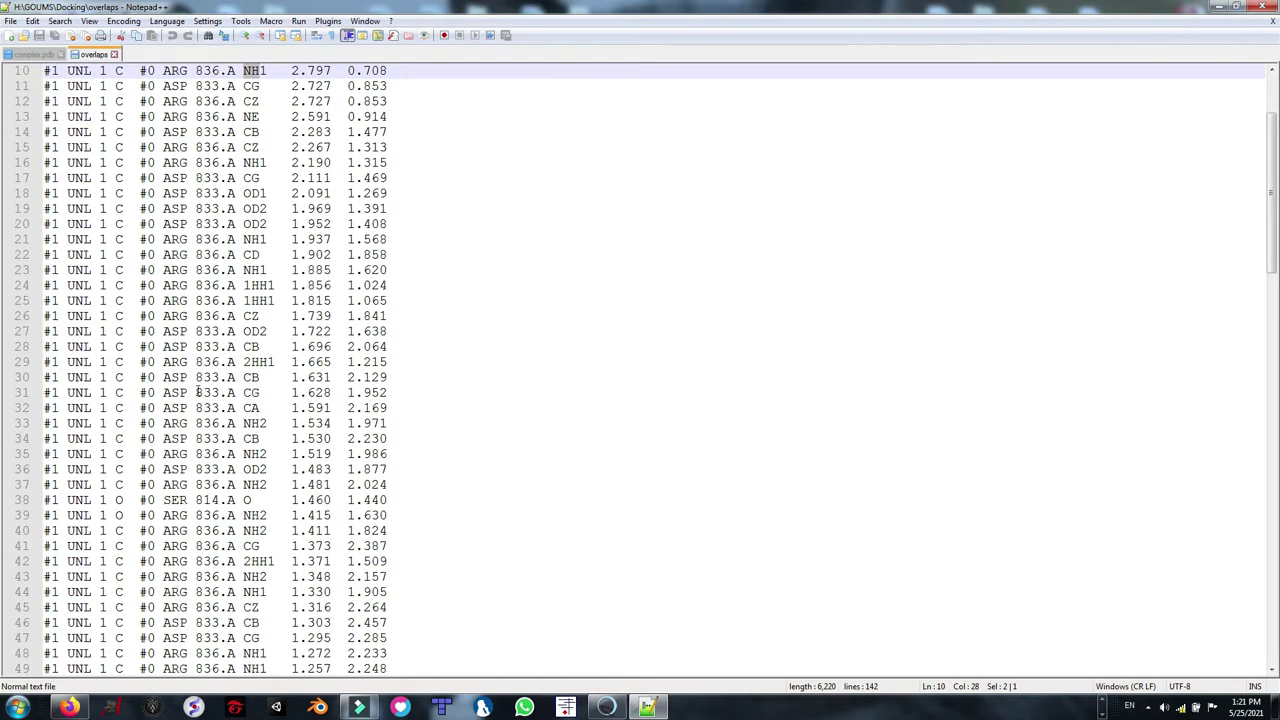
{"action": "left_click_drag", "start_coordinate": [271, 362], "coordinate": [118, 362]}
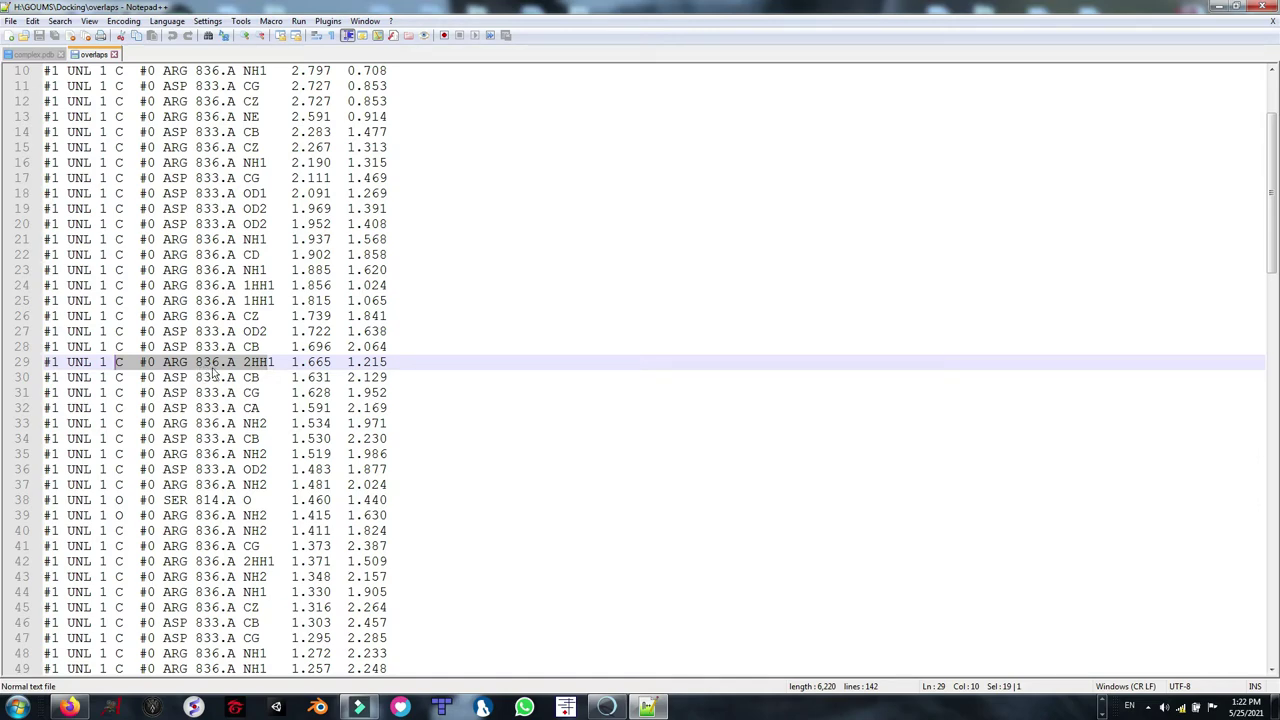
Step: Scroll up and down through the 133-contact overlap report
{"action": "scroll", "coordinate": [238, 370], "scroll_direction": "up", "scroll_amount": 3}
{"action": "scroll", "coordinate": [250, 374], "scroll_direction": "down", "scroll_amount": 3}
{"action": "scroll", "coordinate": [230, 407], "scroll_direction": "up", "scroll_amount": 3}
{"action": "scroll", "coordinate": [230, 407], "scroll_direction": "down", "scroll_amount": 16}
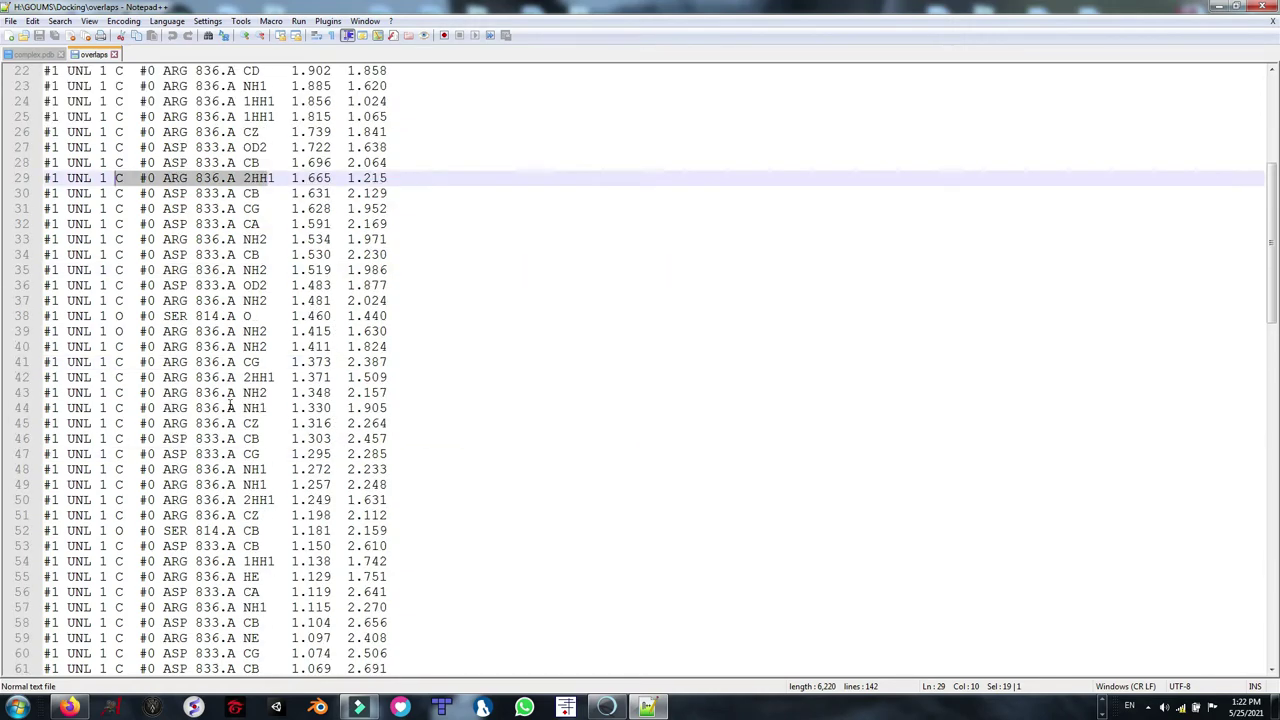
{"action": "scroll", "coordinate": [230, 407], "scroll_direction": "up", "scroll_amount": 15}
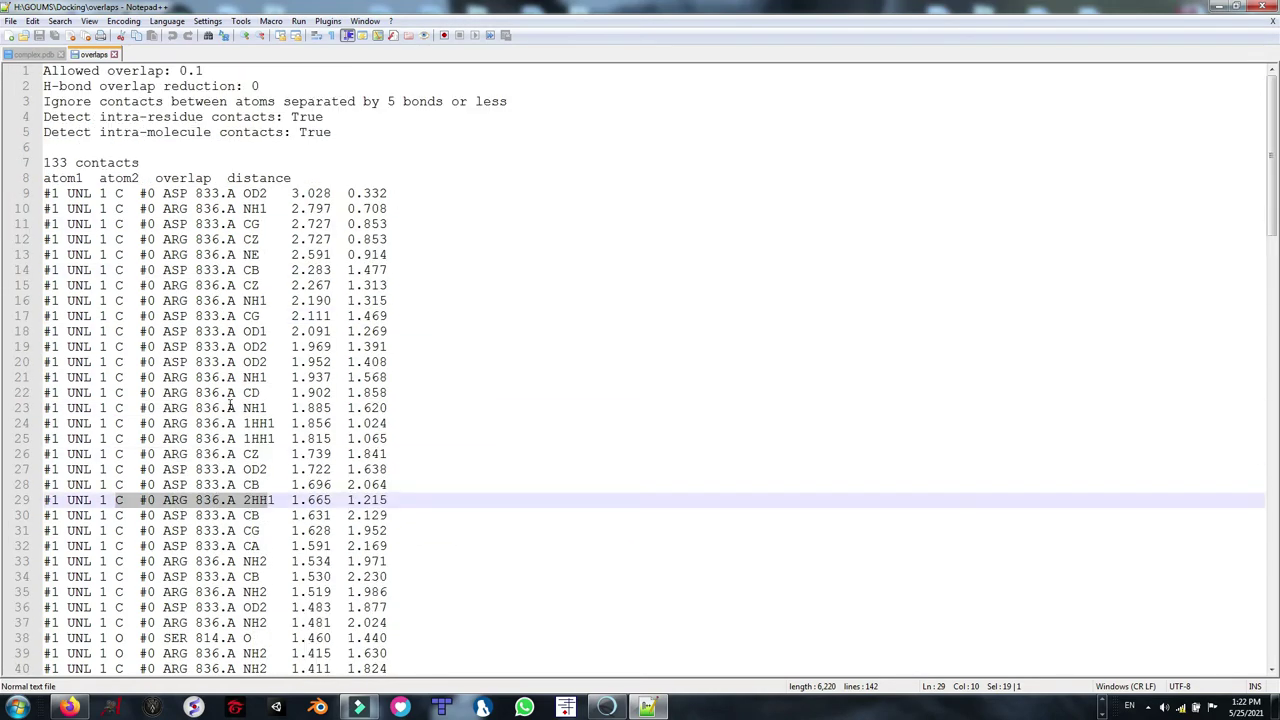
{"action": "scroll", "coordinate": [230, 407], "scroll_direction": "down", "scroll_amount": 7}
{"action": "scroll", "coordinate": [230, 407], "scroll_direction": "down", "scroll_amount": 20}
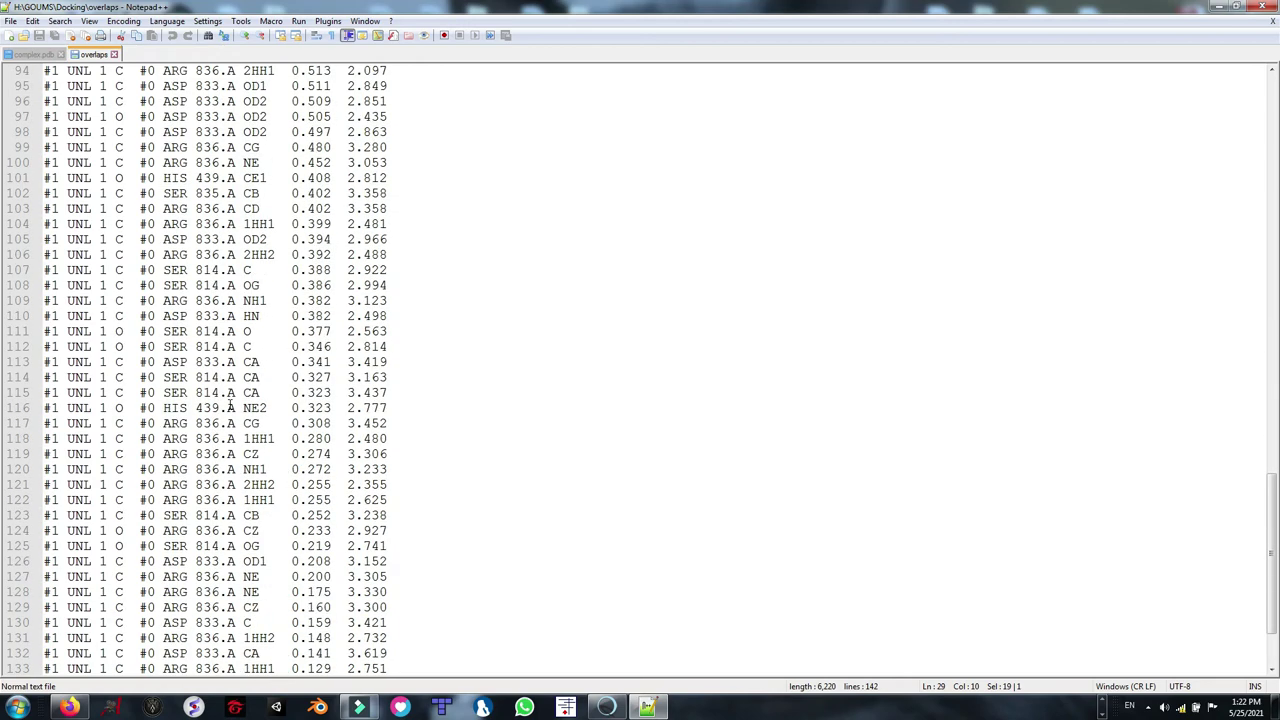
{"action": "scroll", "coordinate": [230, 407], "scroll_direction": "up", "scroll_amount": 20}
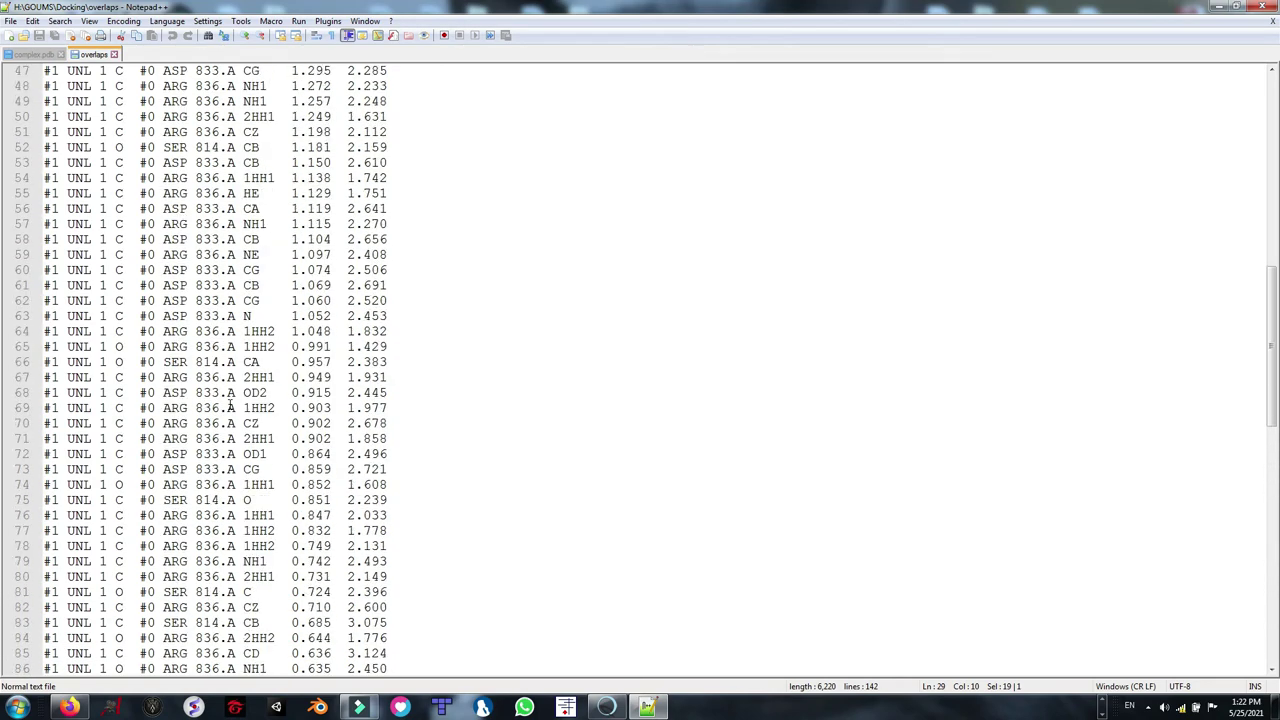
{"action": "scroll", "coordinate": [230, 407], "scroll_direction": "up", "scroll_amount": 7}
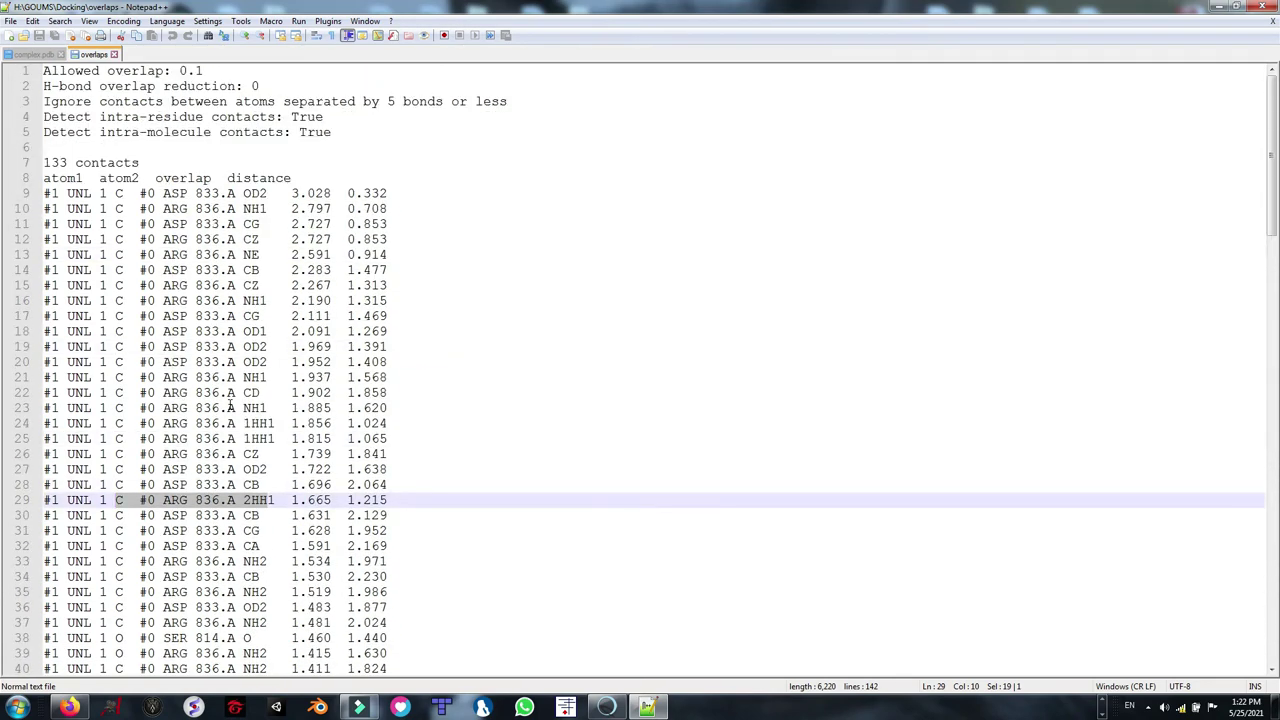
{"action": "scroll", "coordinate": [230, 407], "scroll_direction": "down", "scroll_amount": 2}
{"action": "scroll", "coordinate": [230, 407], "scroll_direction": "up", "scroll_amount": 2}
{"action": "scroll", "coordinate": [230, 407], "scroll_direction": "down", "scroll_amount": 3}
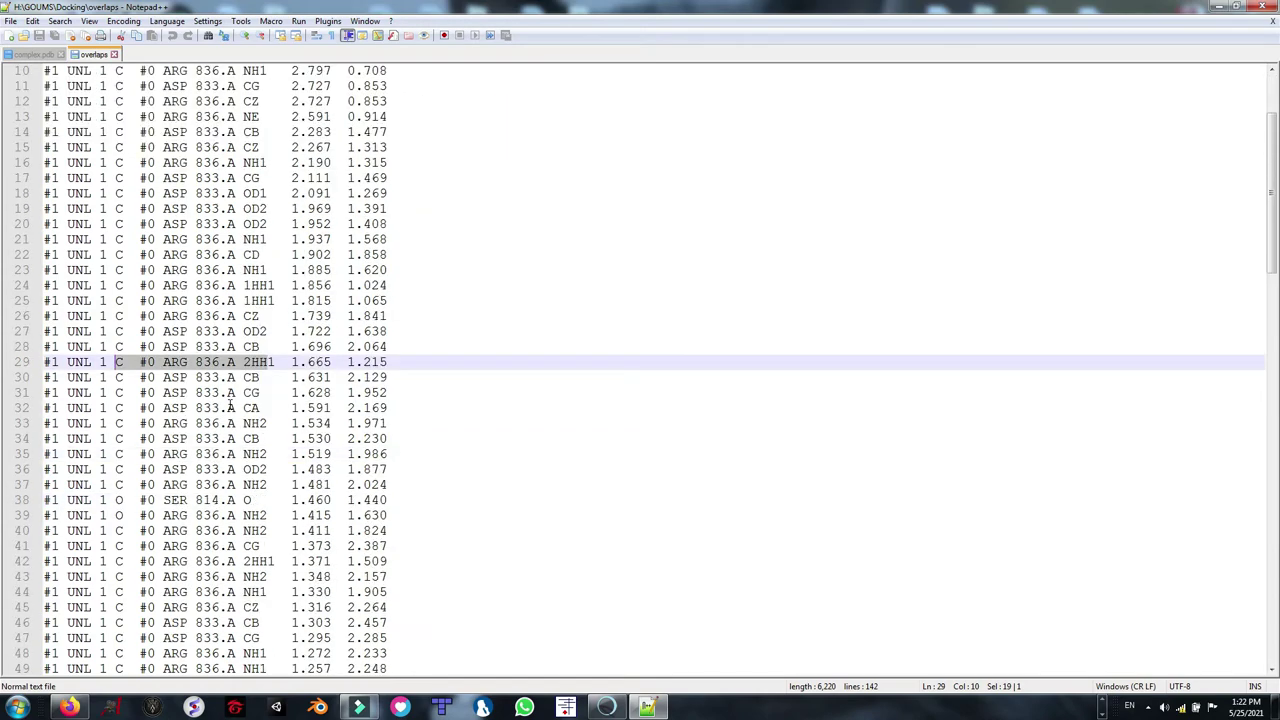
{"action": "scroll", "coordinate": [230, 407], "scroll_direction": "up", "scroll_amount": 3}
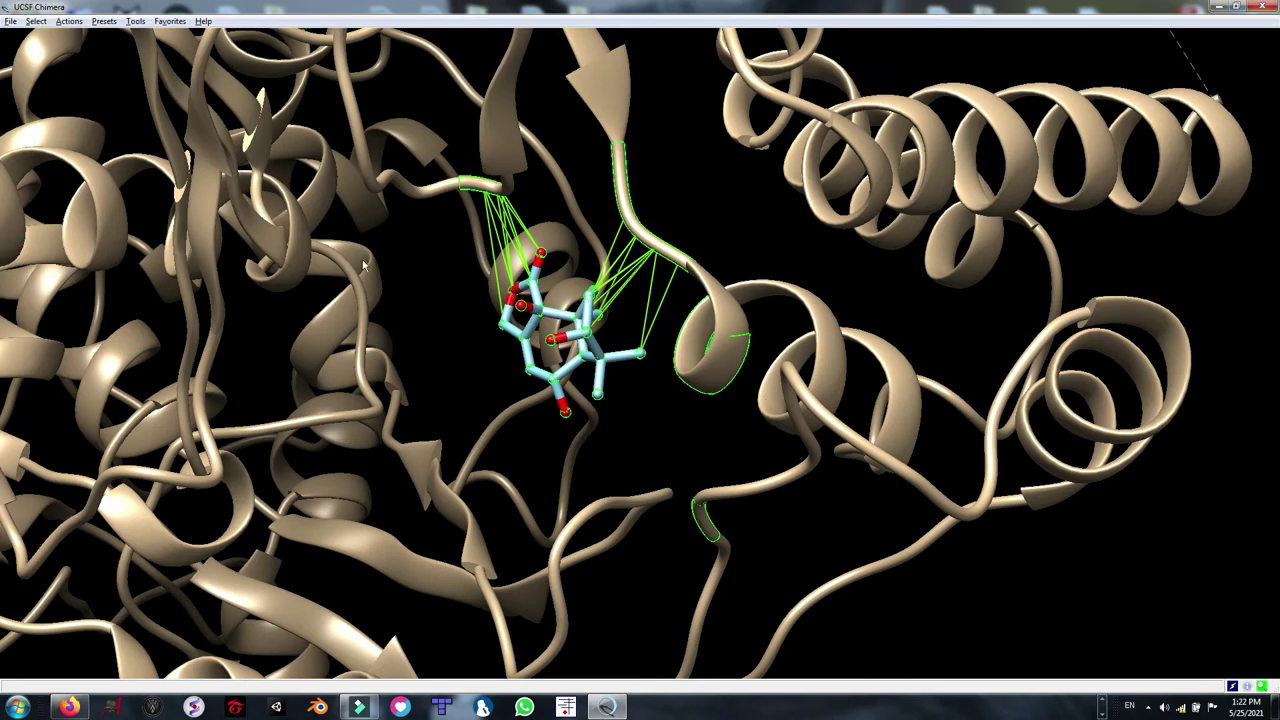
Step: Label the contacting residues with name plus specifier, e.g. PRO 832.A, ARG 836.A, HIS 439.A
{"action": "left_click", "coordinate": [67, 22]}
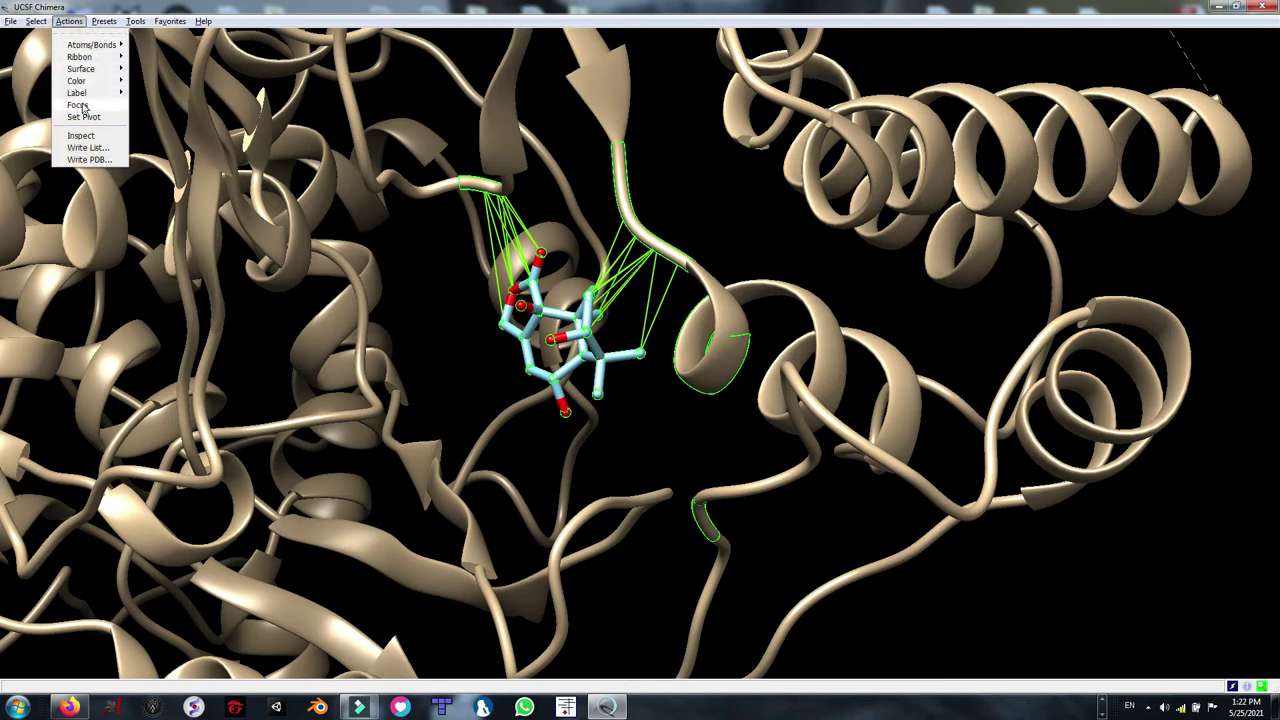
{"action": "left_click", "coordinate": [67, 22]}
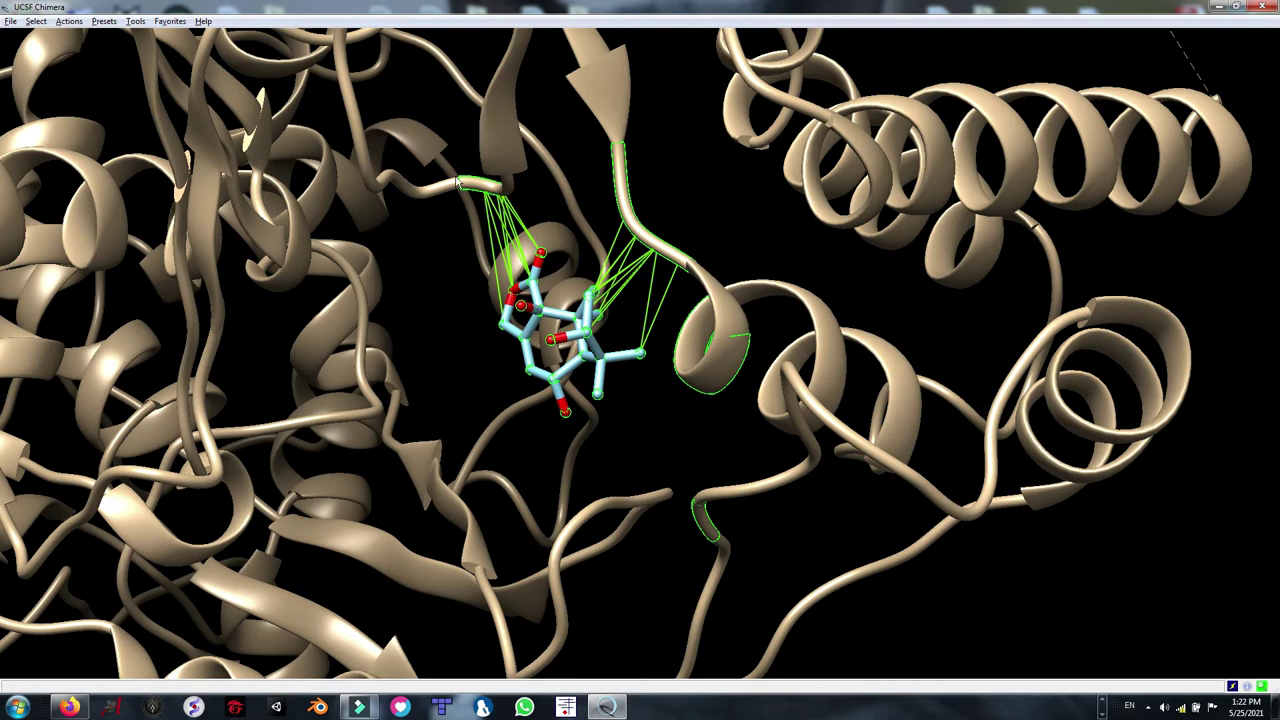
{"action": "left_click", "coordinate": [68, 21]}
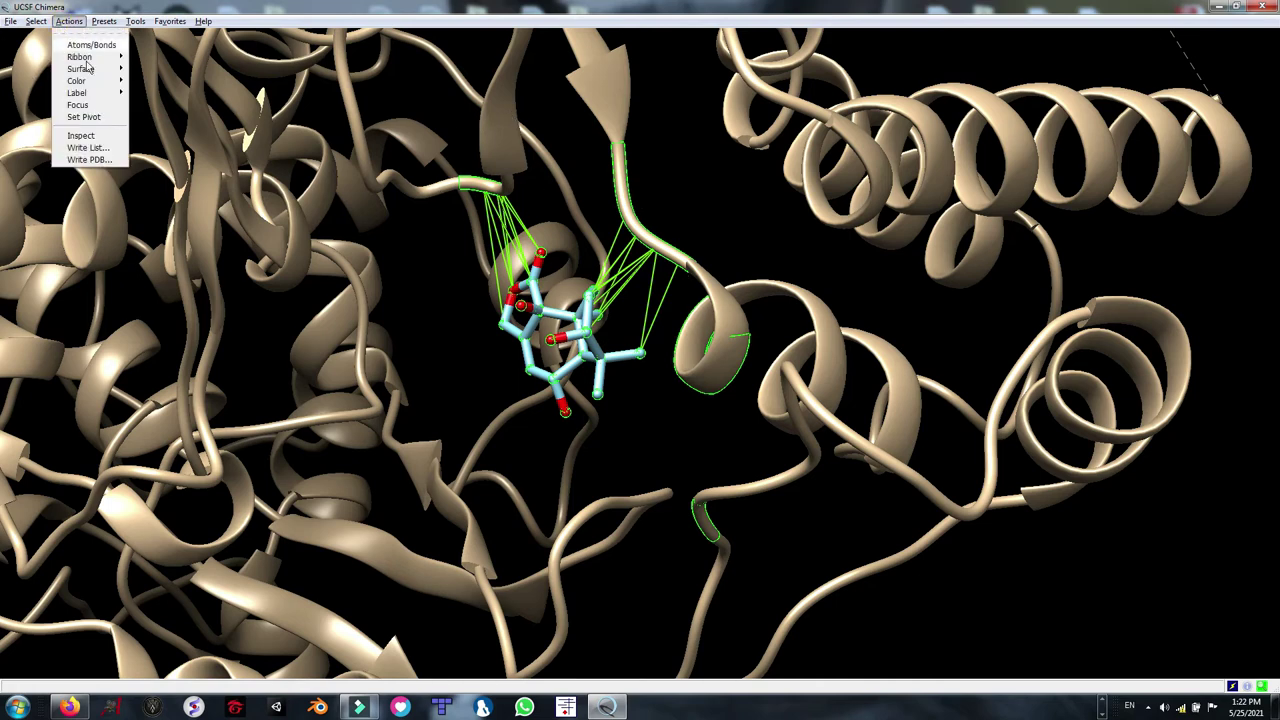
{"action": "left_click", "coordinate": [80, 93]}
{"action": "left_click", "coordinate": [158, 161]}
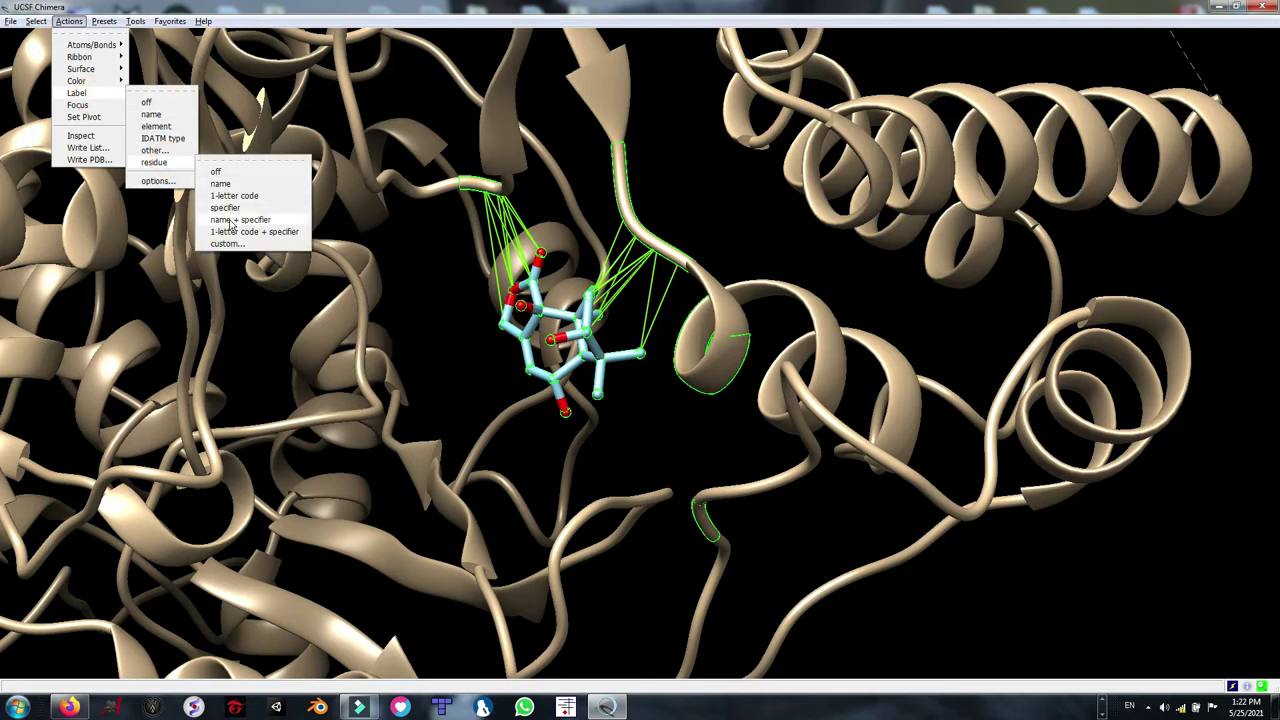
{"action": "left_click", "coordinate": [230, 220]}
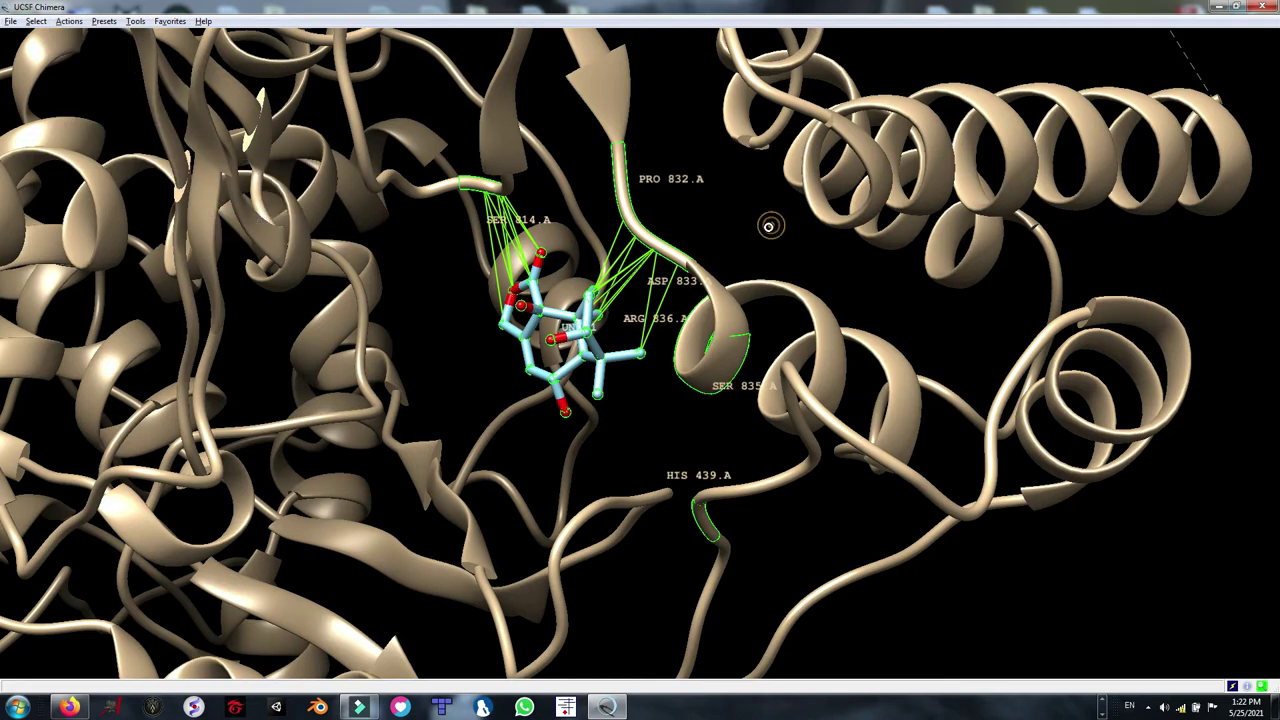
{"action": "left_click_drag", "start_coordinate": [768, 226], "coordinate": [703, 228]}
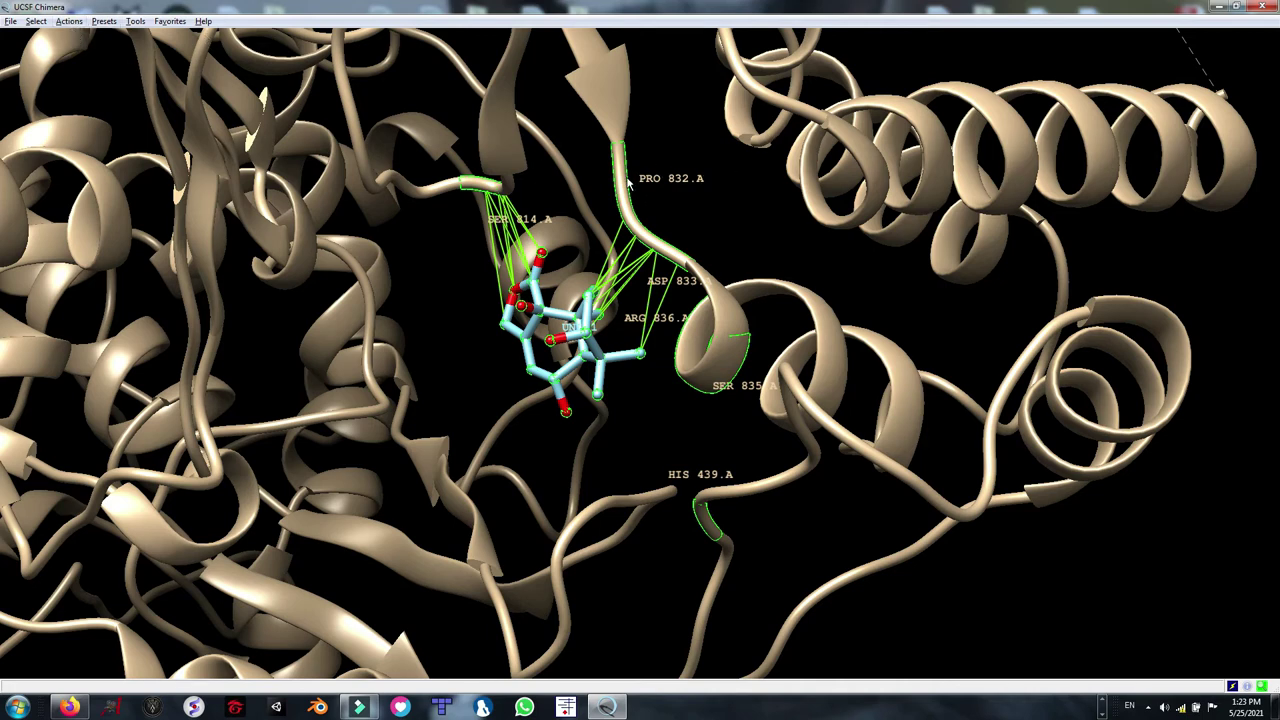
Step: Open the residue label display settings, then close them again
{"action": "left_click", "coordinate": [68, 22]}
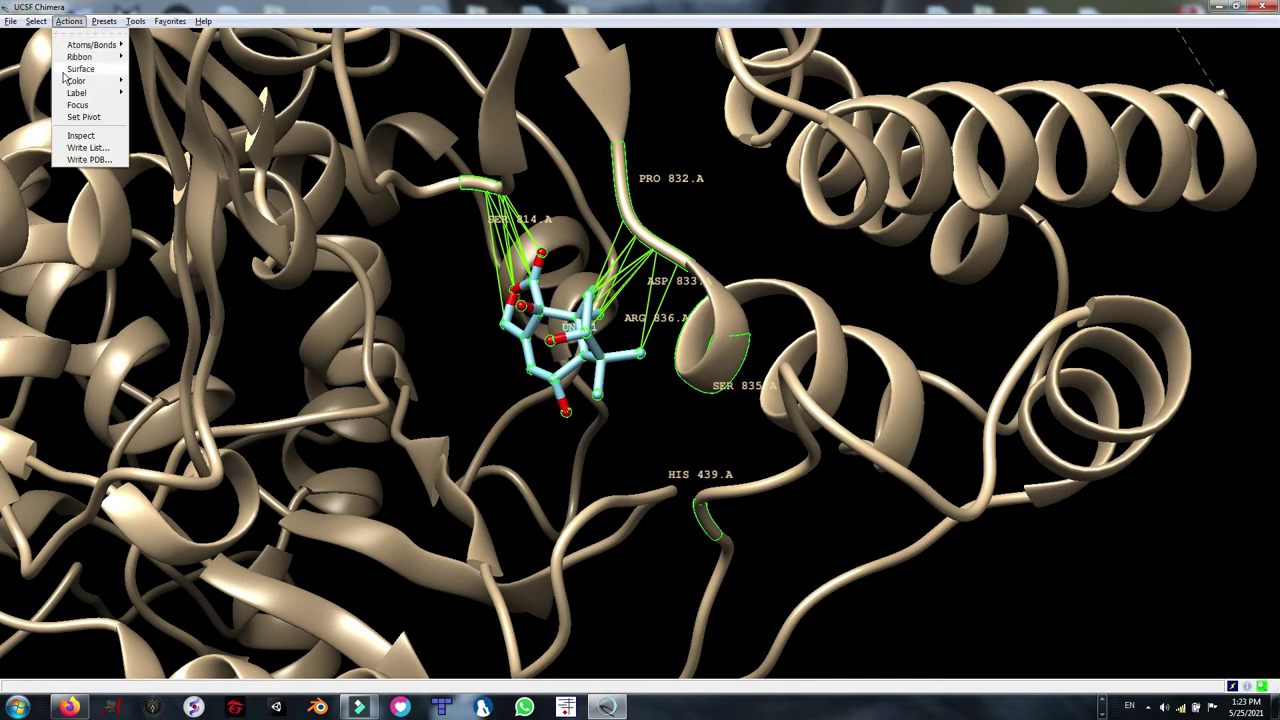
{"action": "mouse_move", "coordinate": [76, 96]}
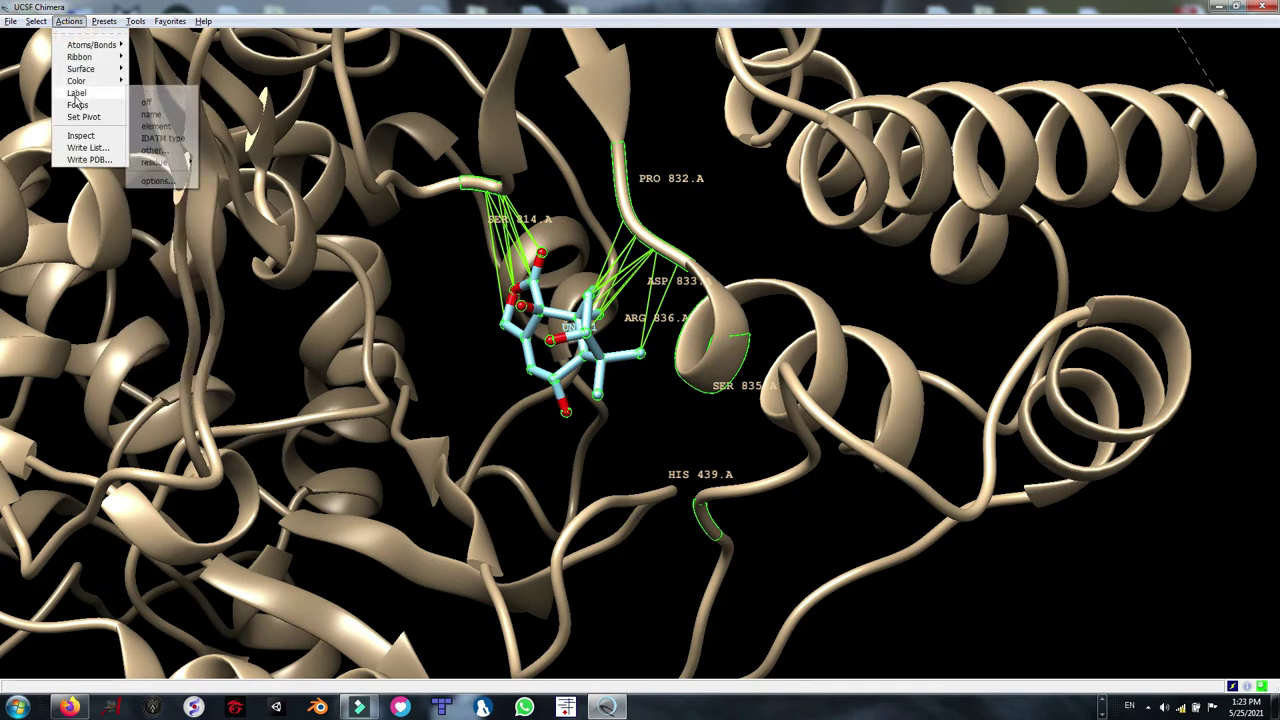
{"action": "left_click", "coordinate": [152, 182]}
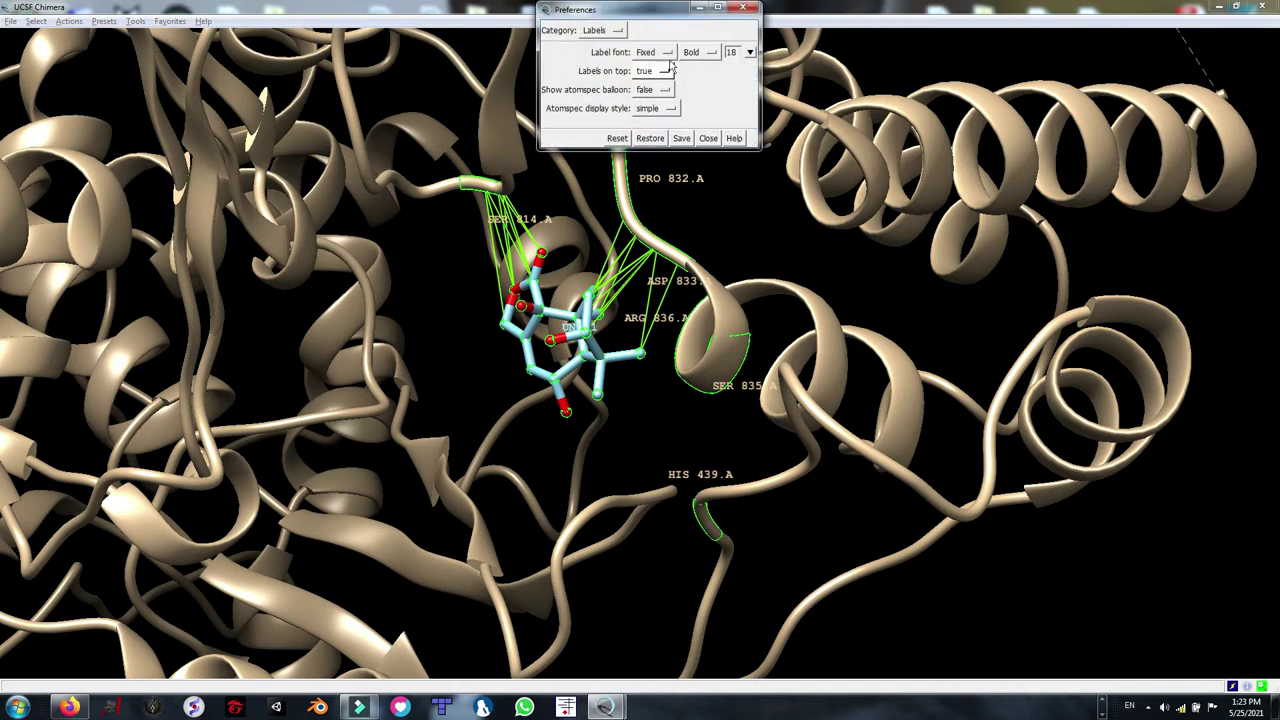
{"action": "left_click", "coordinate": [741, 10]}
Step: Replace the residue label format with a compact name-plus-number style like PRO832
{"action": "left_click", "coordinate": [68, 21]}
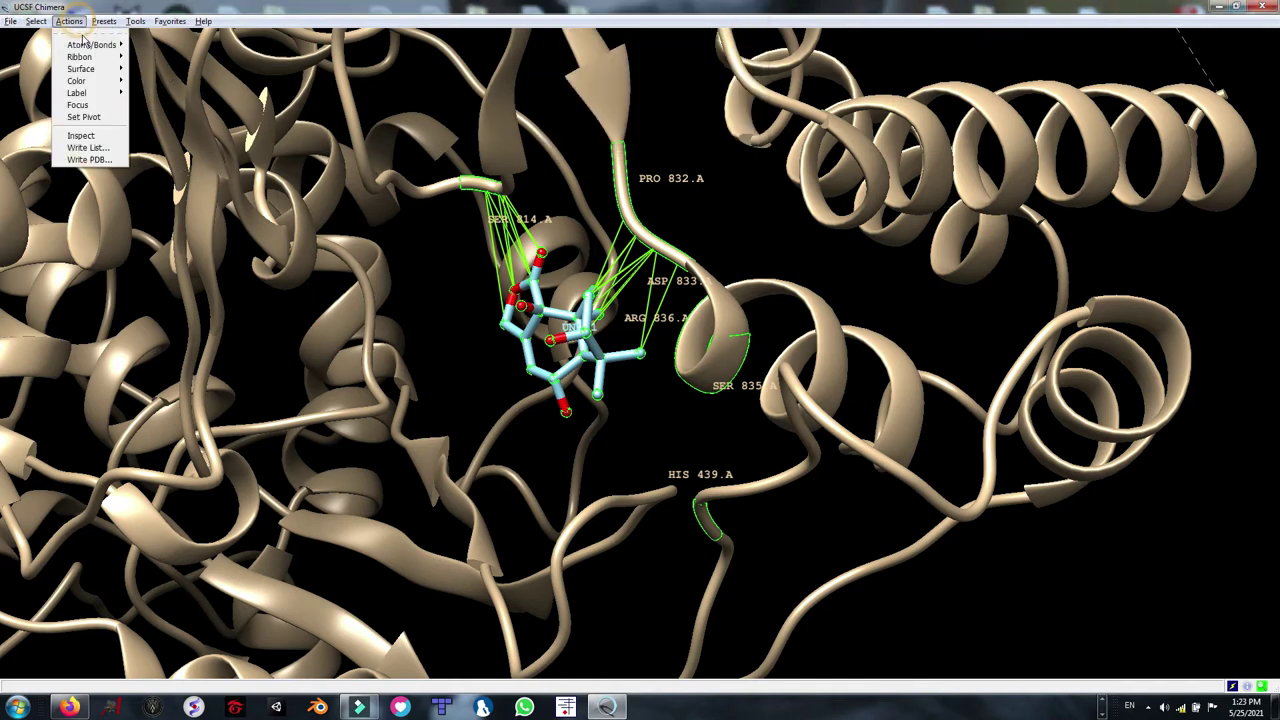
{"action": "mouse_move", "coordinate": [76, 92]}
{"action": "mouse_move", "coordinate": [160, 162]}
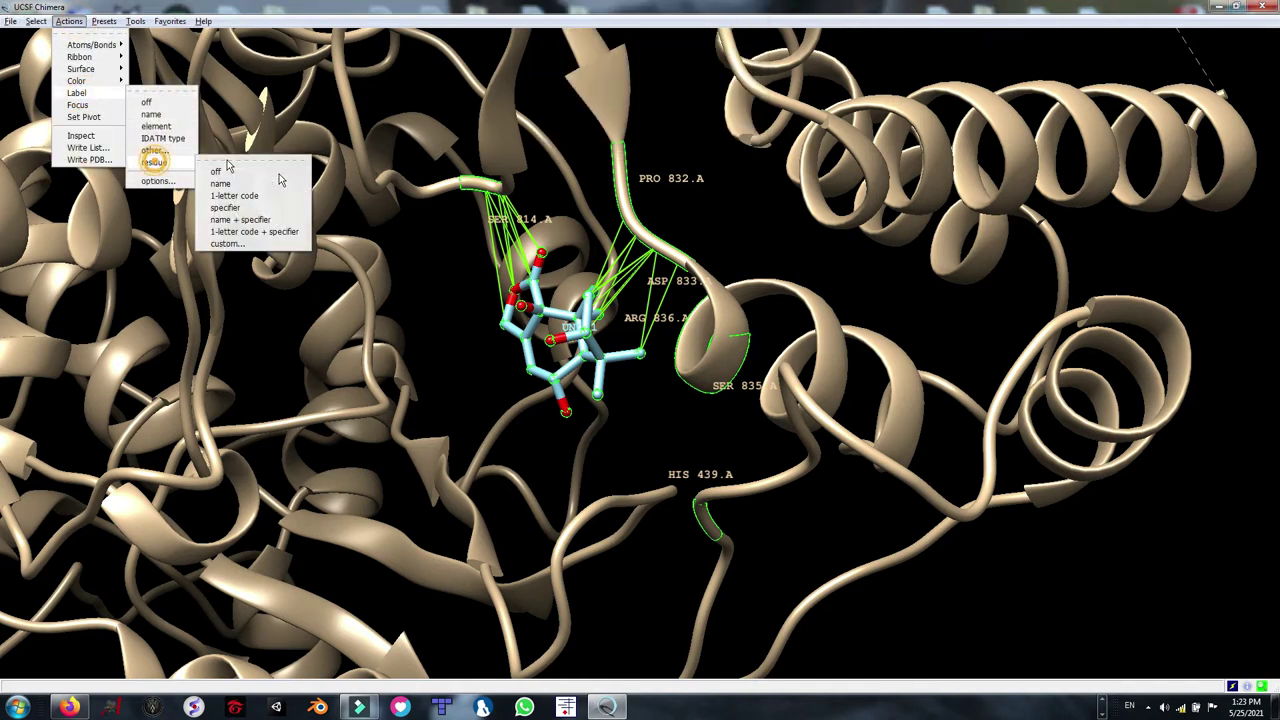
{"action": "left_click", "coordinate": [222, 250]}
{"action": "left_click_drag", "start_coordinate": [690, 31], "coordinate": [621, 32]}
{"action": "key", "text": "BackSpace"}
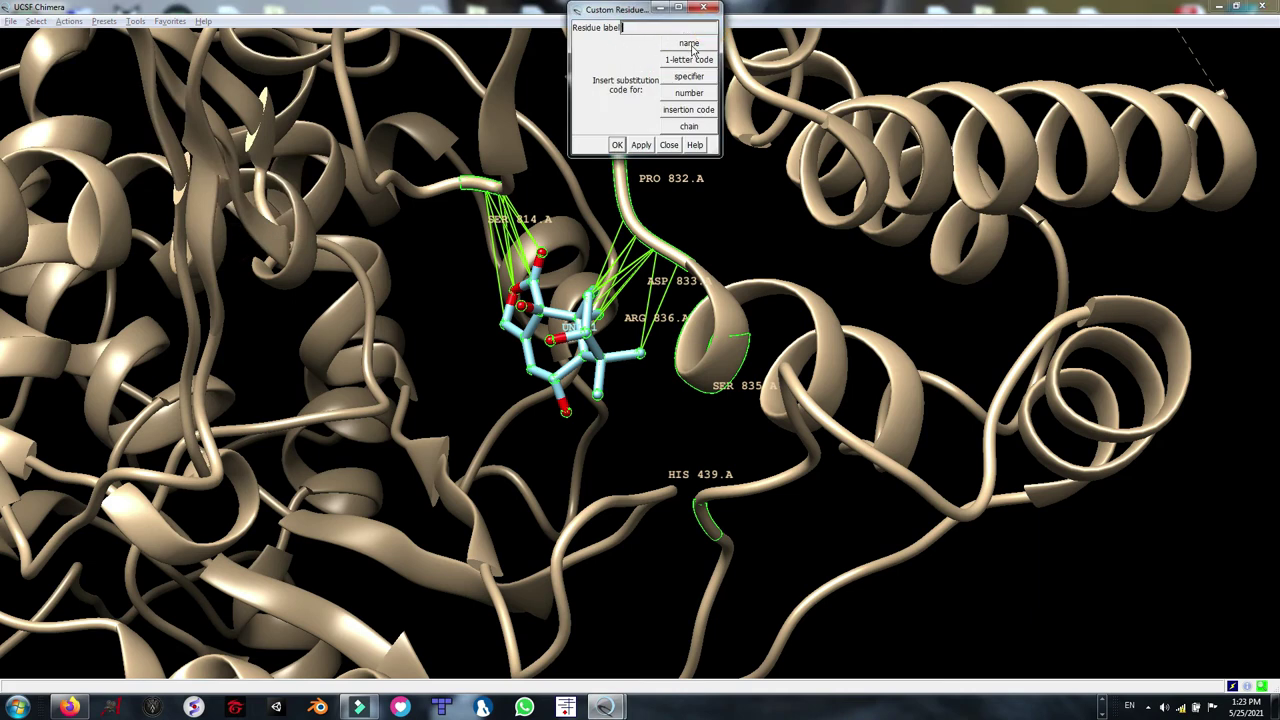
{"action": "left_click", "coordinate": [672, 47]}
{"action": "left_click", "coordinate": [682, 94]}
{"action": "left_click", "coordinate": [641, 146]}
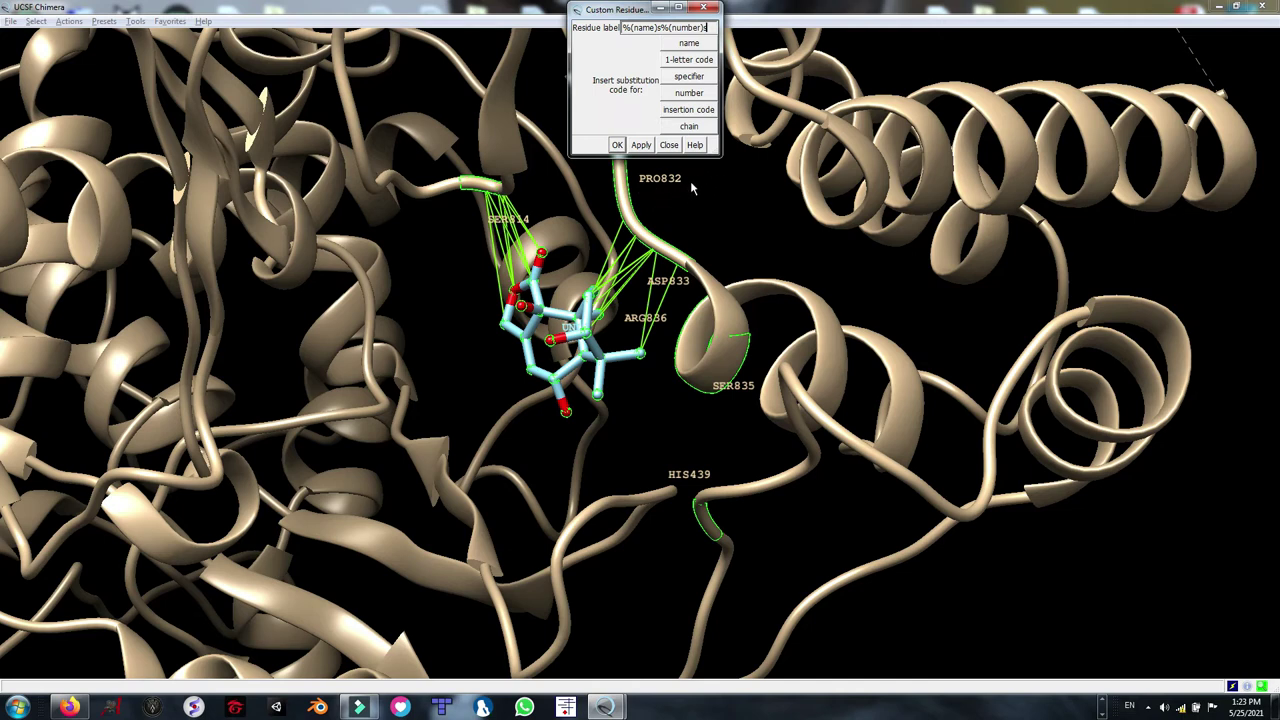
{"action": "left_click", "coordinate": [618, 146]}
{"action": "left_click_drag", "start_coordinate": [560, 262], "coordinate": [567, 311]}
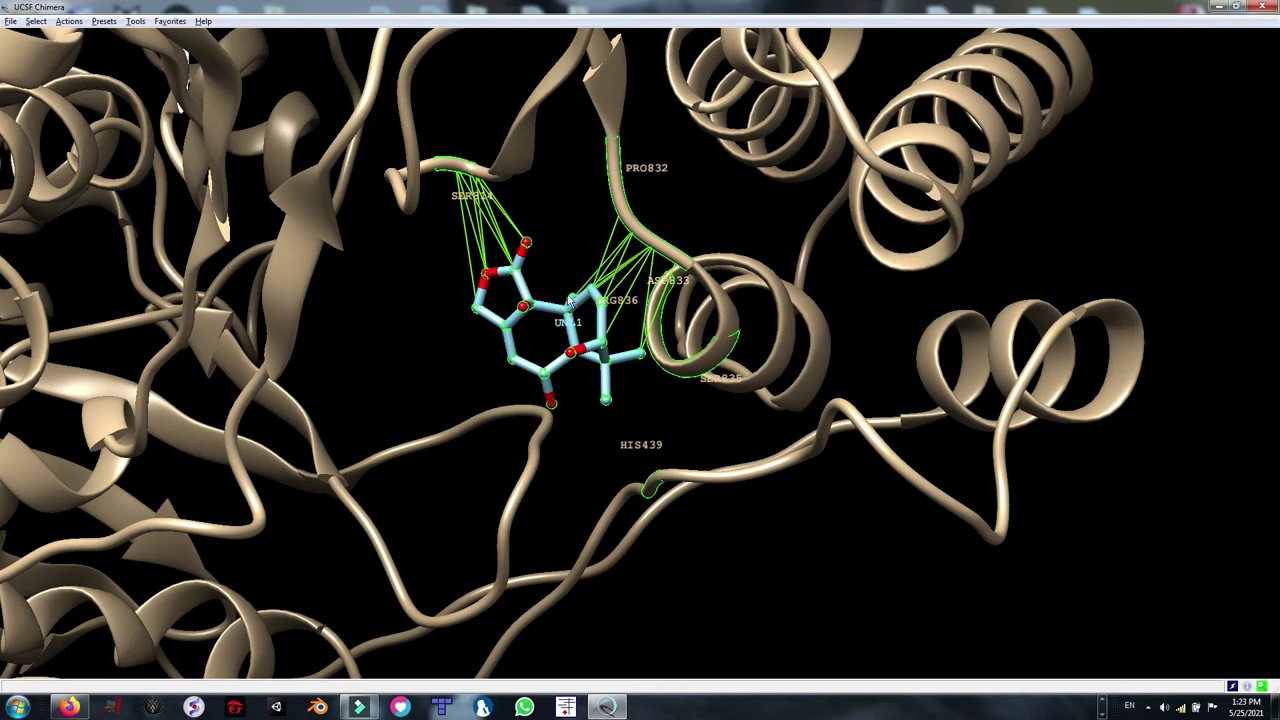
Step: Select chain A and switch its residue label off to drop the ligand's UNL1 label
{"action": "left_click", "coordinate": [40, 24]}
{"action": "mouse_move", "coordinate": [47, 45]}
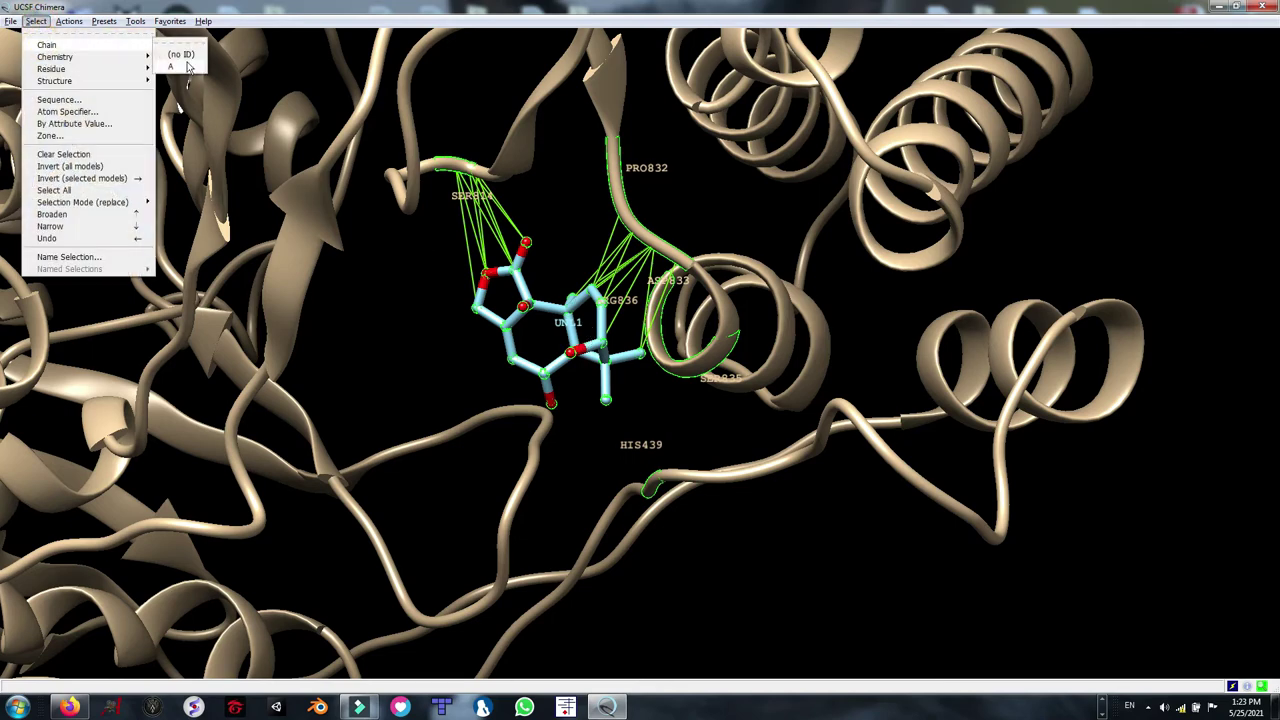
{"action": "left_click", "coordinate": [187, 67]}
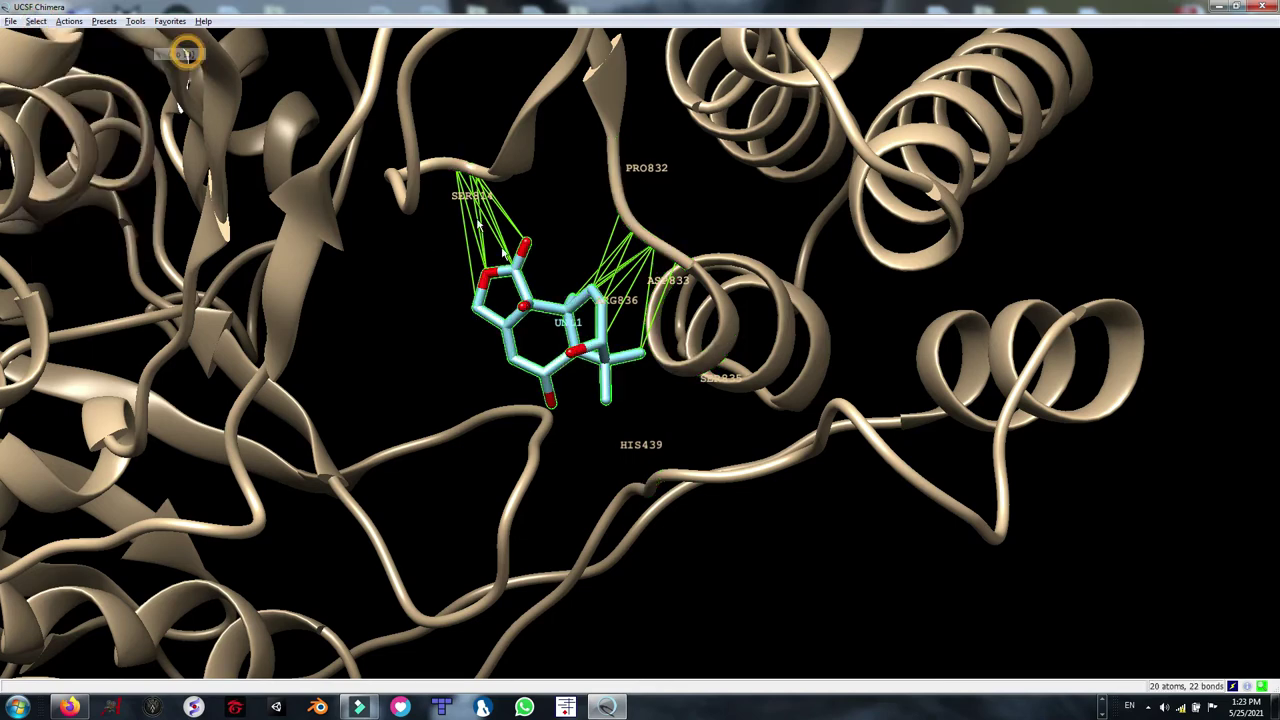
{"action": "left_click", "coordinate": [69, 21]}
{"action": "mouse_move", "coordinate": [77, 93]}
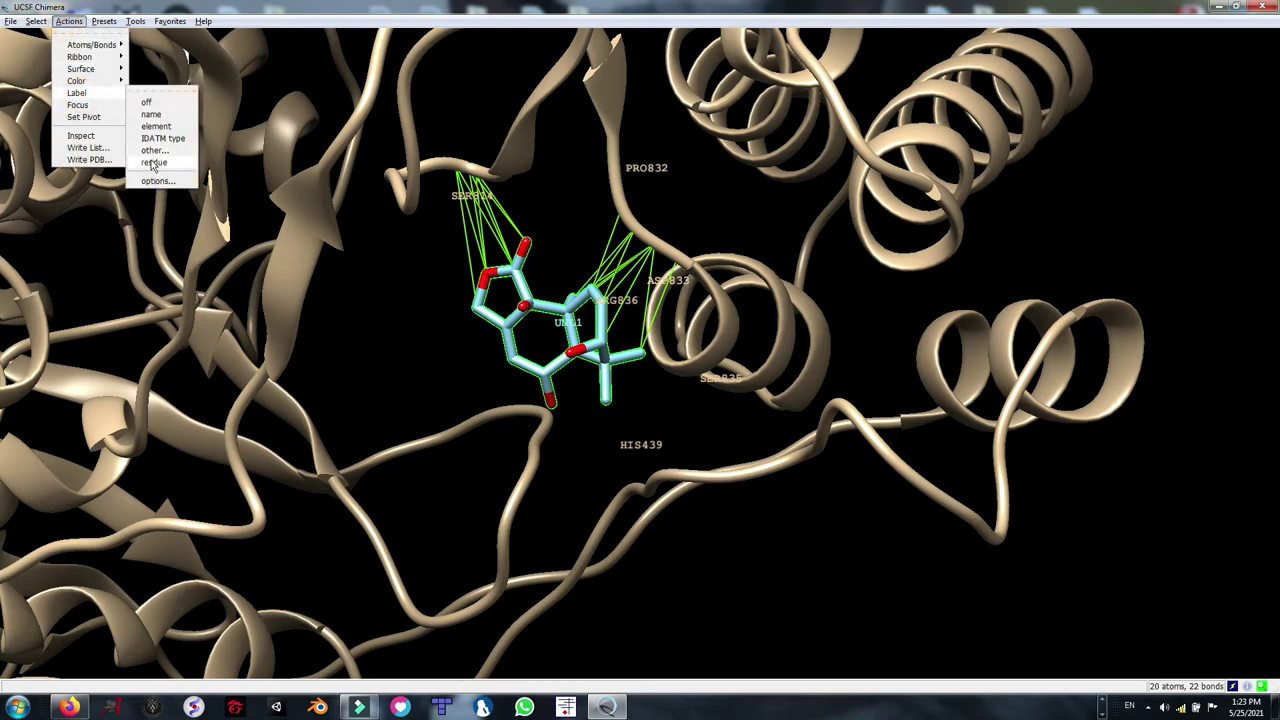
{"action": "mouse_move", "coordinate": [155, 162]}
{"action": "left_click", "coordinate": [228, 176]}
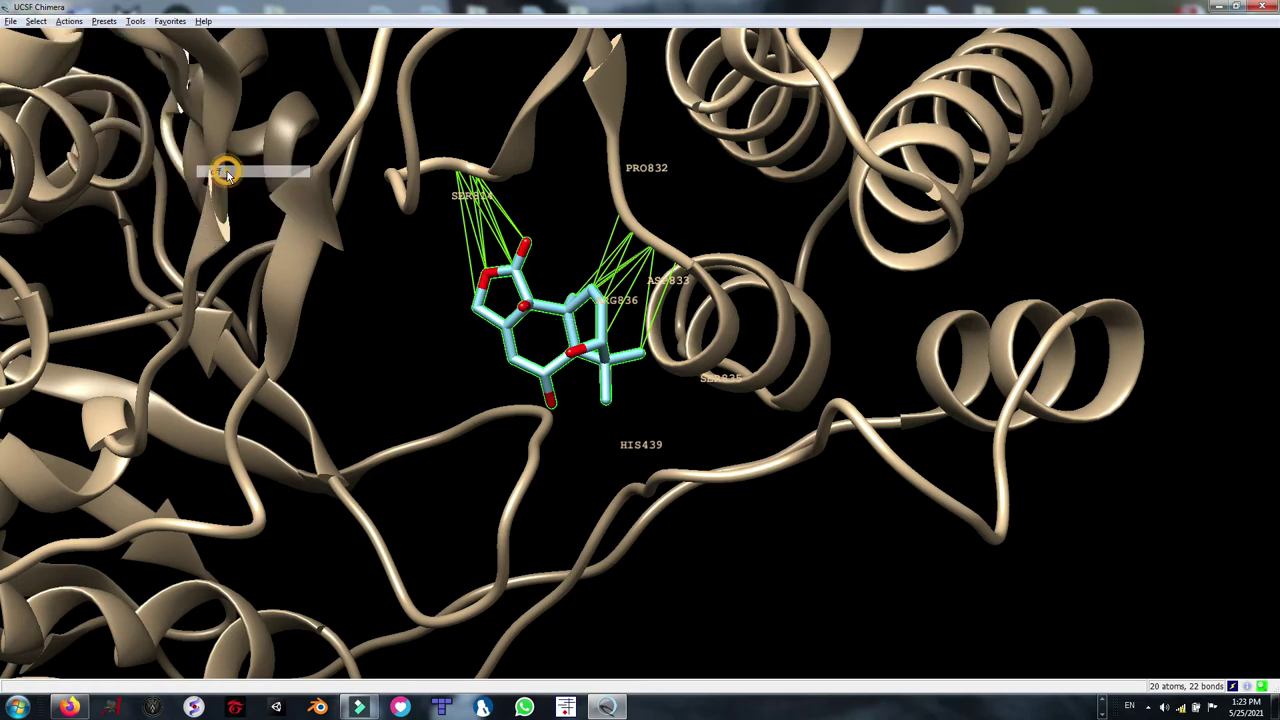
{"action": "left_click_drag", "start_coordinate": [480, 371], "coordinate": [575, 424]}
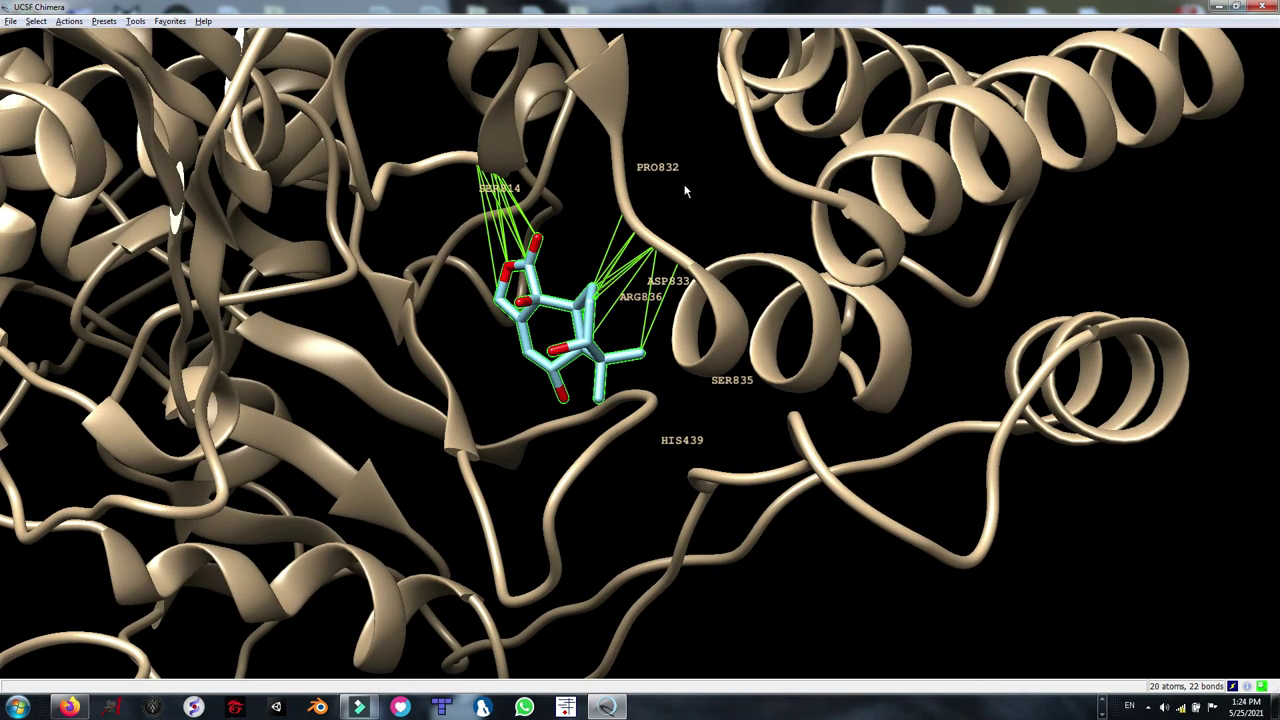
{"action": "left_click_drag", "start_coordinate": [395, 386], "coordinate": [440, 403]}
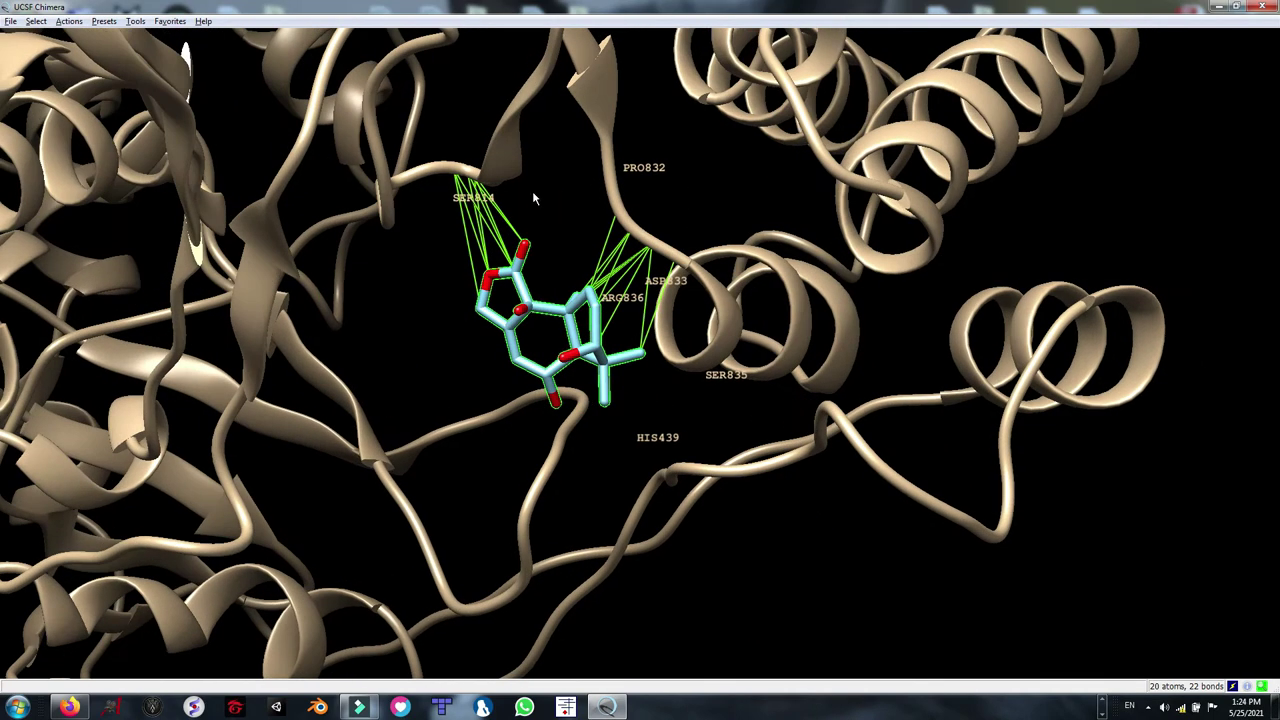
{"action": "left_click_drag", "start_coordinate": [422, 318], "coordinate": [433, 318]}
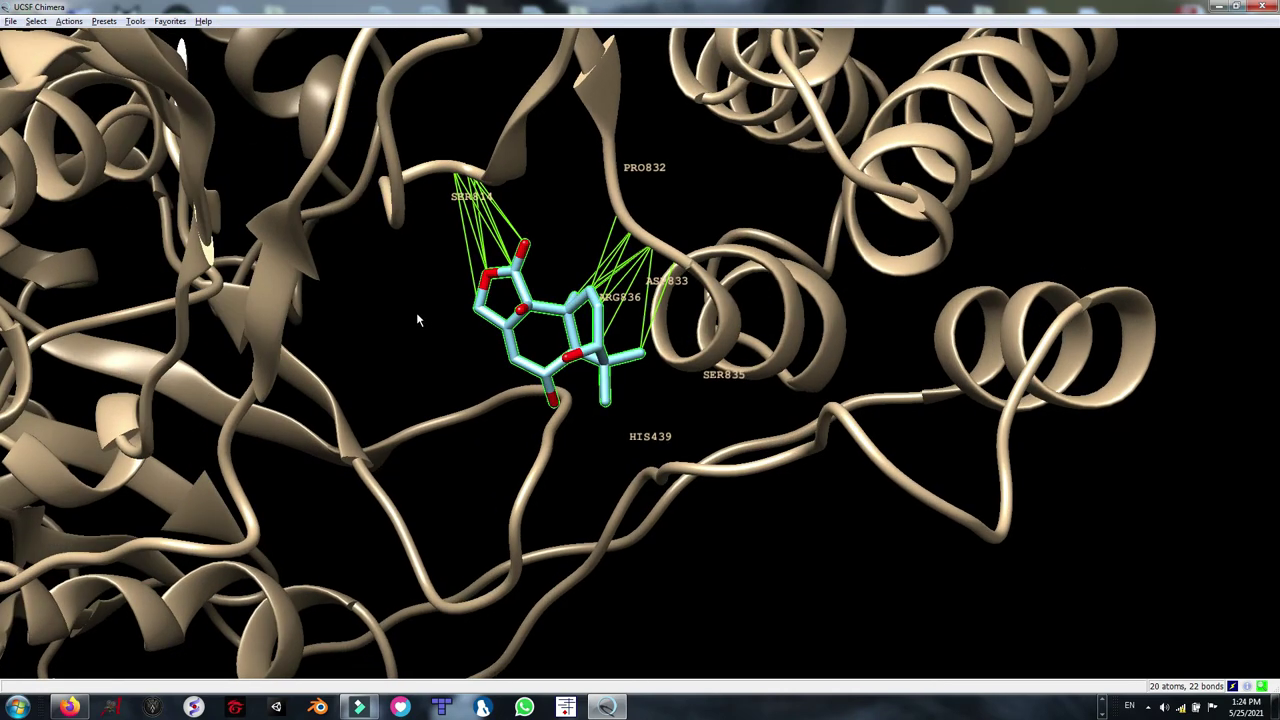
{"action": "mouse_move", "coordinate": [417, 314]}
{"action": "left_mouse_down"}
{"action": "mouse_move", "coordinate": [409, 297]}
{"action": "mouse_move", "coordinate": [388, 336]}
{"action": "mouse_move", "coordinate": [374, 331]}
{"action": "mouse_move", "coordinate": [402, 326]}
{"action": "left_mouse_up"}
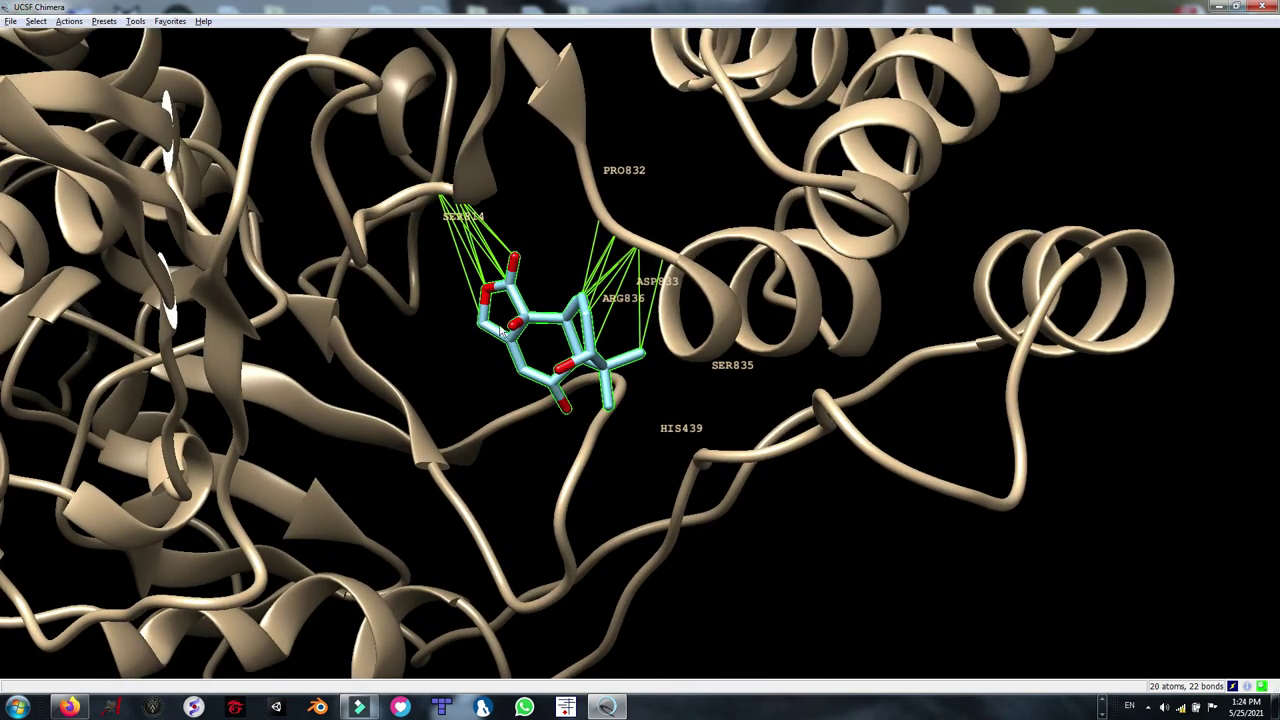
{"action": "left_click_drag", "start_coordinate": [490, 393], "coordinate": [560, 300]}
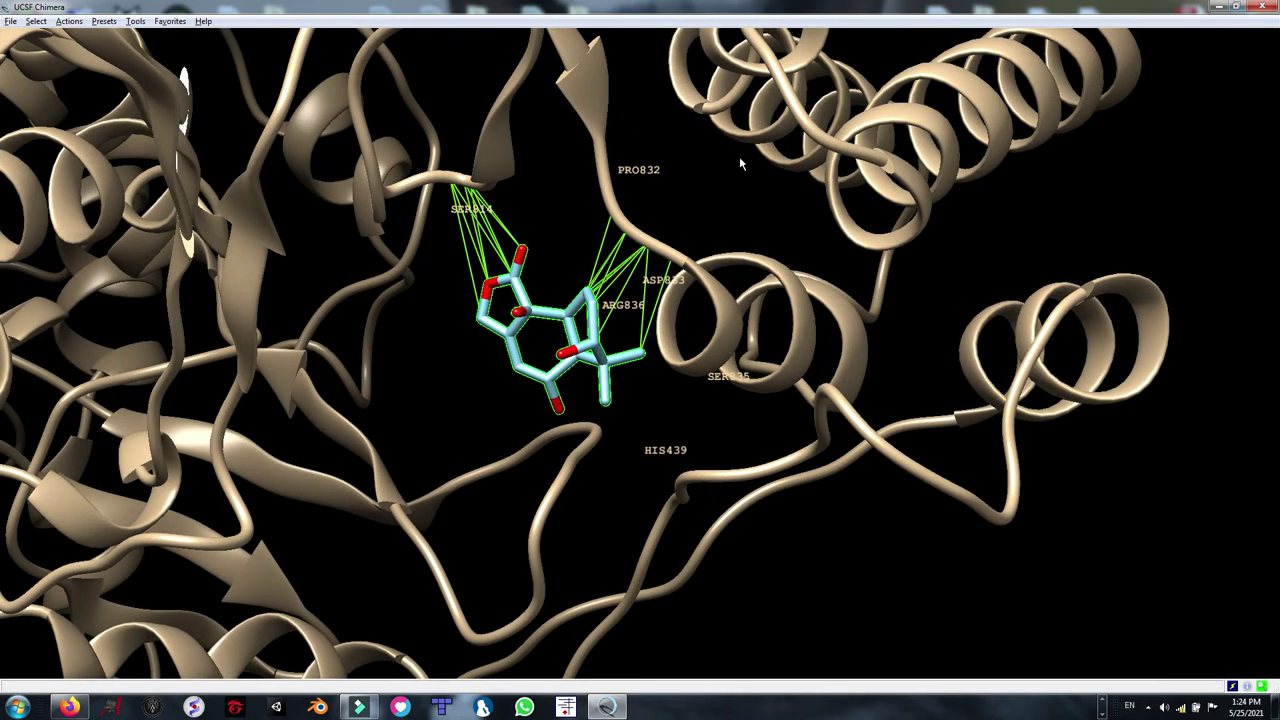
Step: Select the receptor and apply Rainbow depiction to rec.pdb, colouring its ribbon by residue
{"action": "left_click_drag", "start_coordinate": [763, 406], "coordinate": [774, 374]}
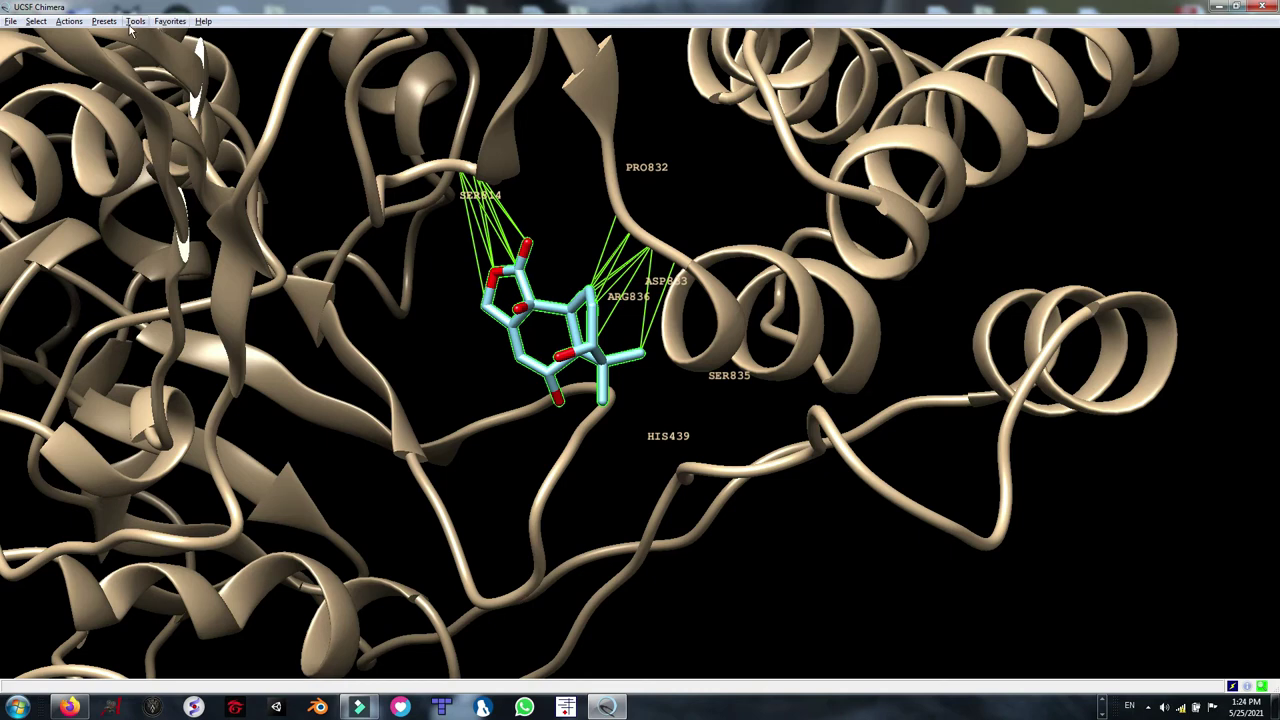
{"action": "left_click", "coordinate": [36, 21]}
{"action": "left_click", "coordinate": [130, 80]}
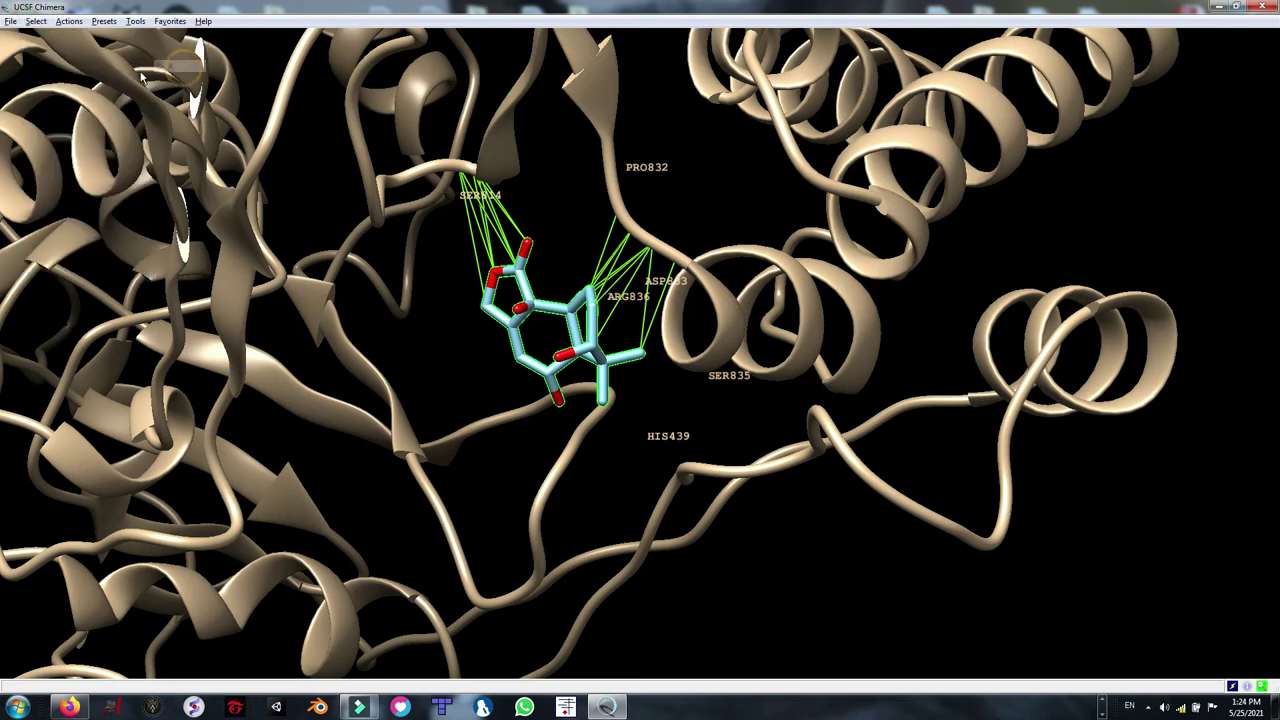
{"action": "left_click", "coordinate": [104, 21]}
{"action": "mouse_move", "coordinate": [135, 21]}
{"action": "mouse_move", "coordinate": [148, 60]}
{"action": "left_click", "coordinate": [255, 89]}
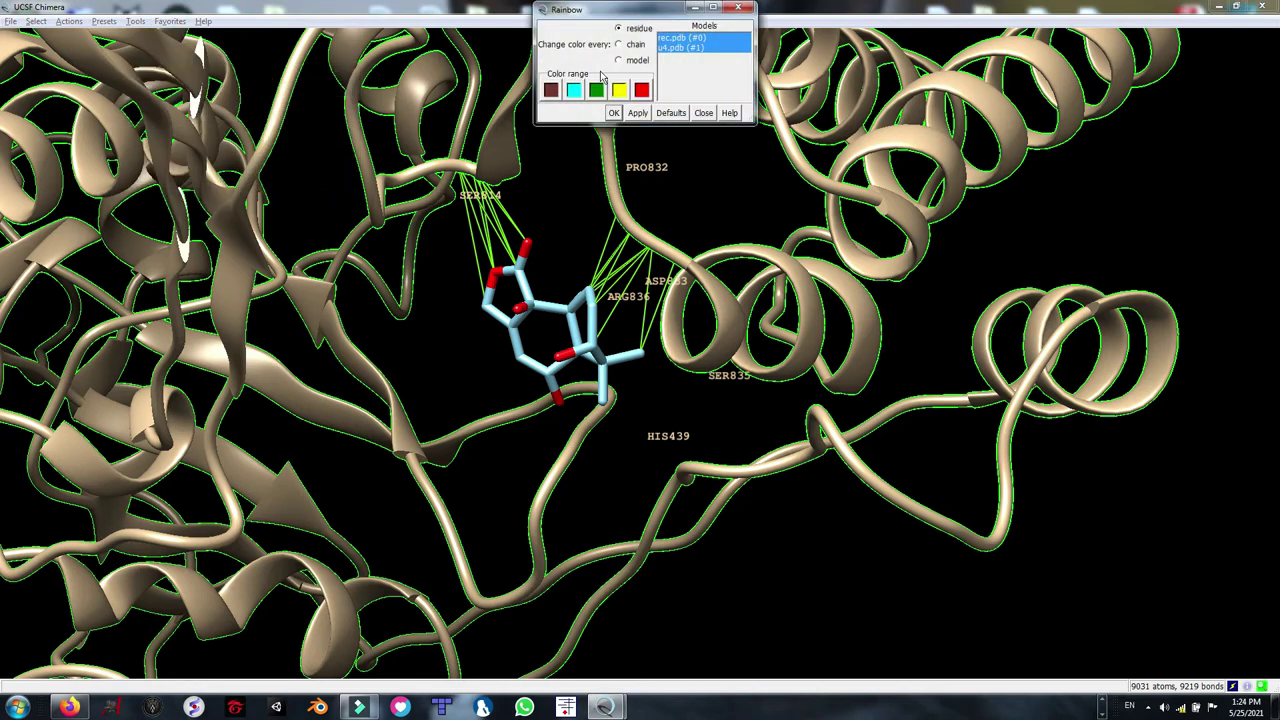
{"action": "left_click", "coordinate": [636, 113]}
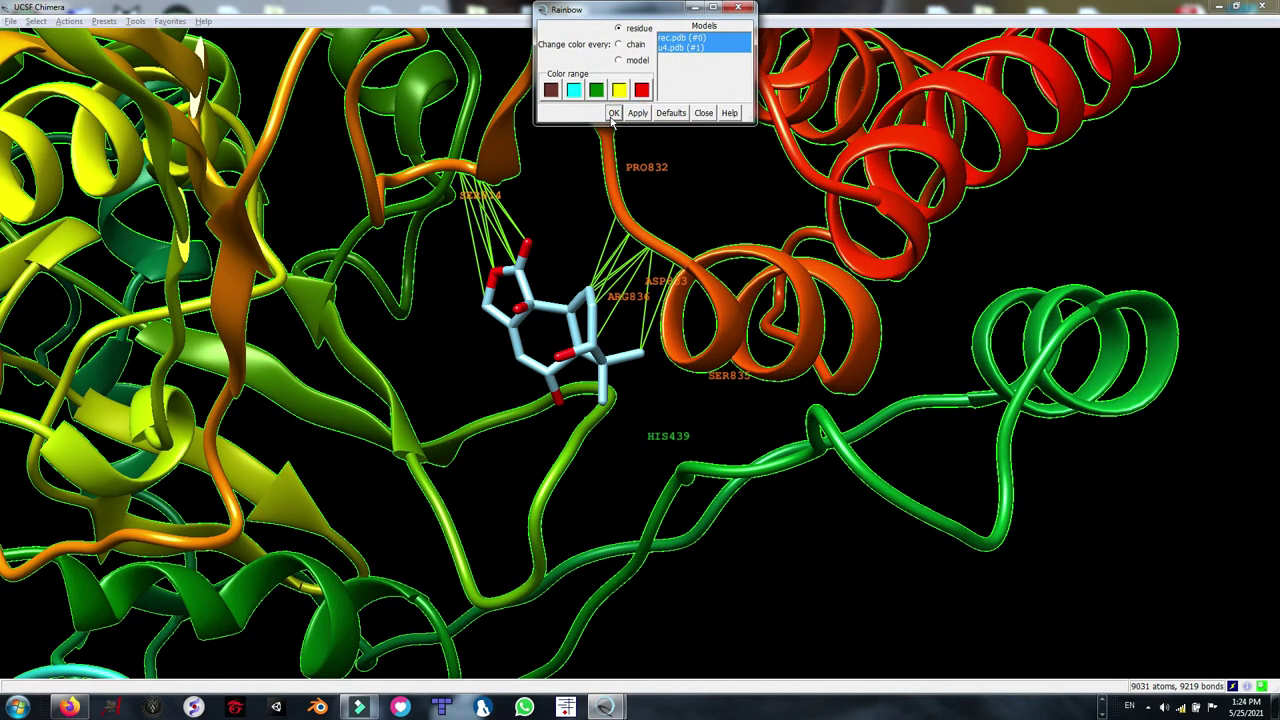
{"action": "left_click", "coordinate": [613, 113]}
{"action": "left_click_drag", "start_coordinate": [350, 261], "coordinate": [386, 265]}
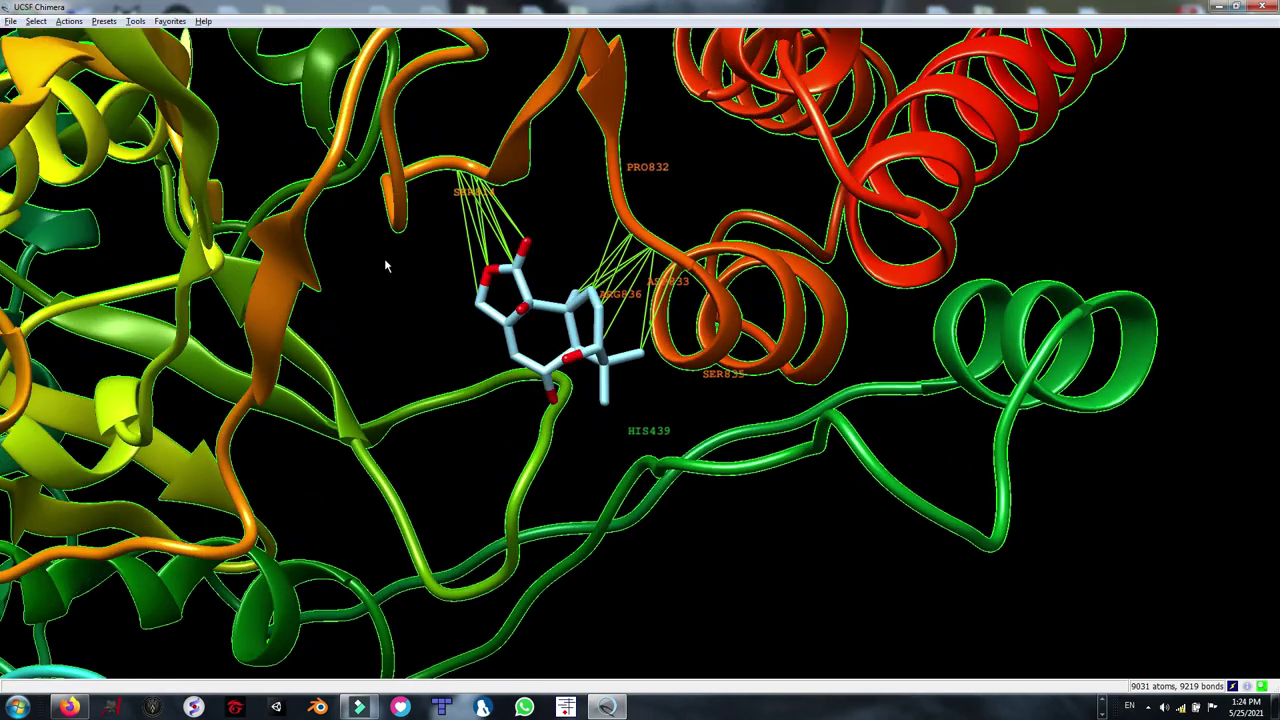
Step: Apply the Publication 1 preset with silhouettes and rounded ribbons, then reframe on the ligand
{"action": "left_click", "coordinate": [103, 22]}
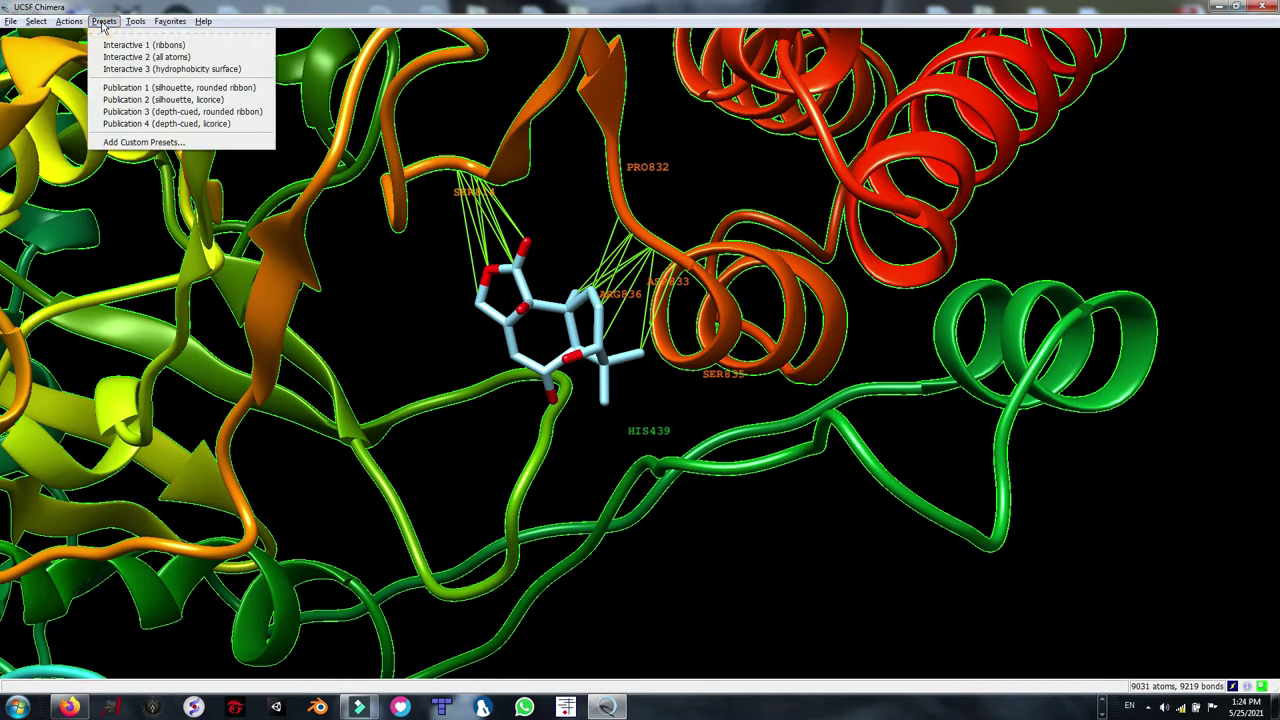
{"action": "left_click", "coordinate": [133, 88]}
{"action": "left_click_drag", "start_coordinate": [531, 283], "coordinate": [607, 406]}
{"action": "right_click_drag", "start_coordinate": [607, 406], "coordinate": [733, 257]}
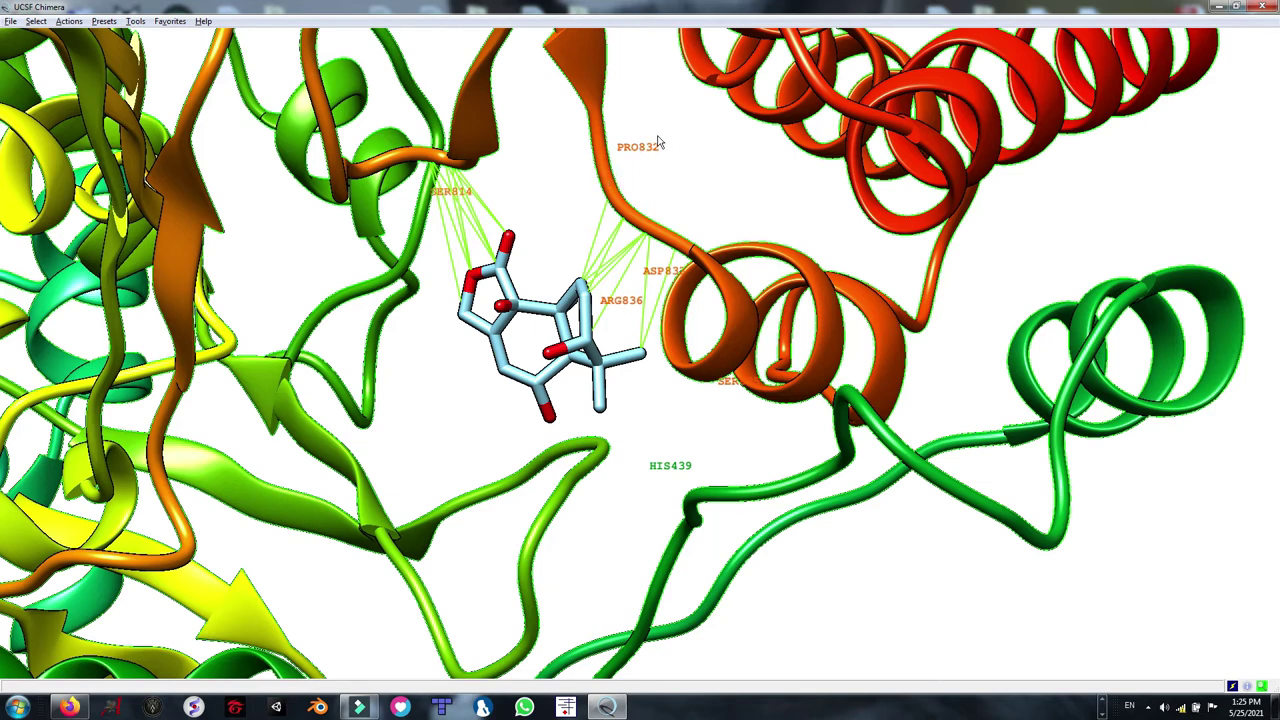
{"action": "left_click_drag", "start_coordinate": [766, 203], "coordinate": [772, 238]}
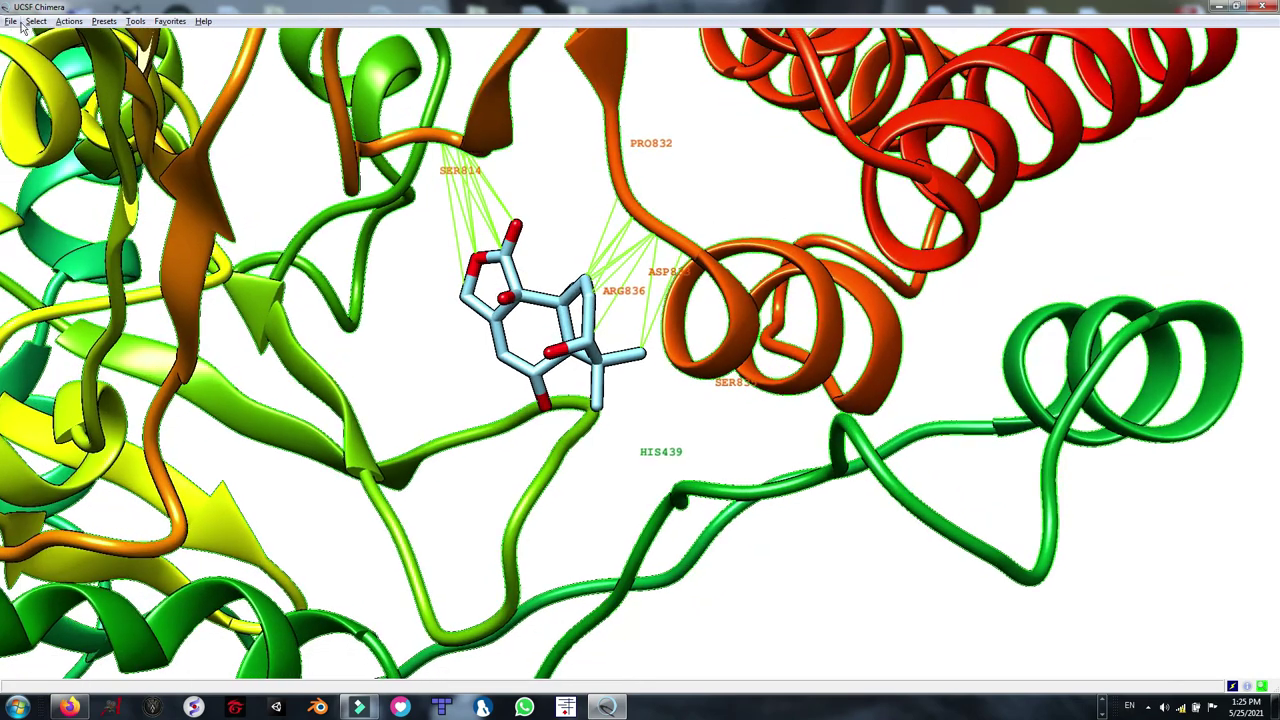
Step: Colour all residue labels black through the full colouring options
{"action": "left_click", "coordinate": [60, 22]}
{"action": "mouse_move", "coordinate": [84, 81]}
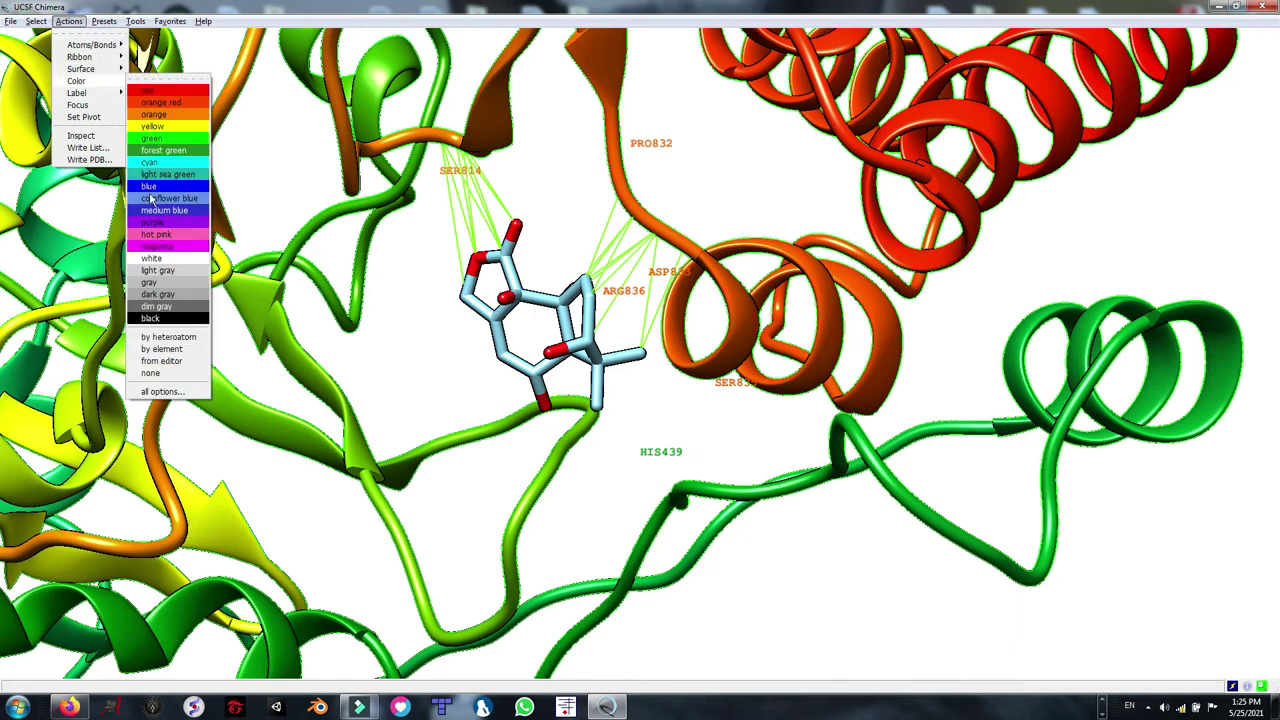
{"action": "left_click", "coordinate": [160, 391]}
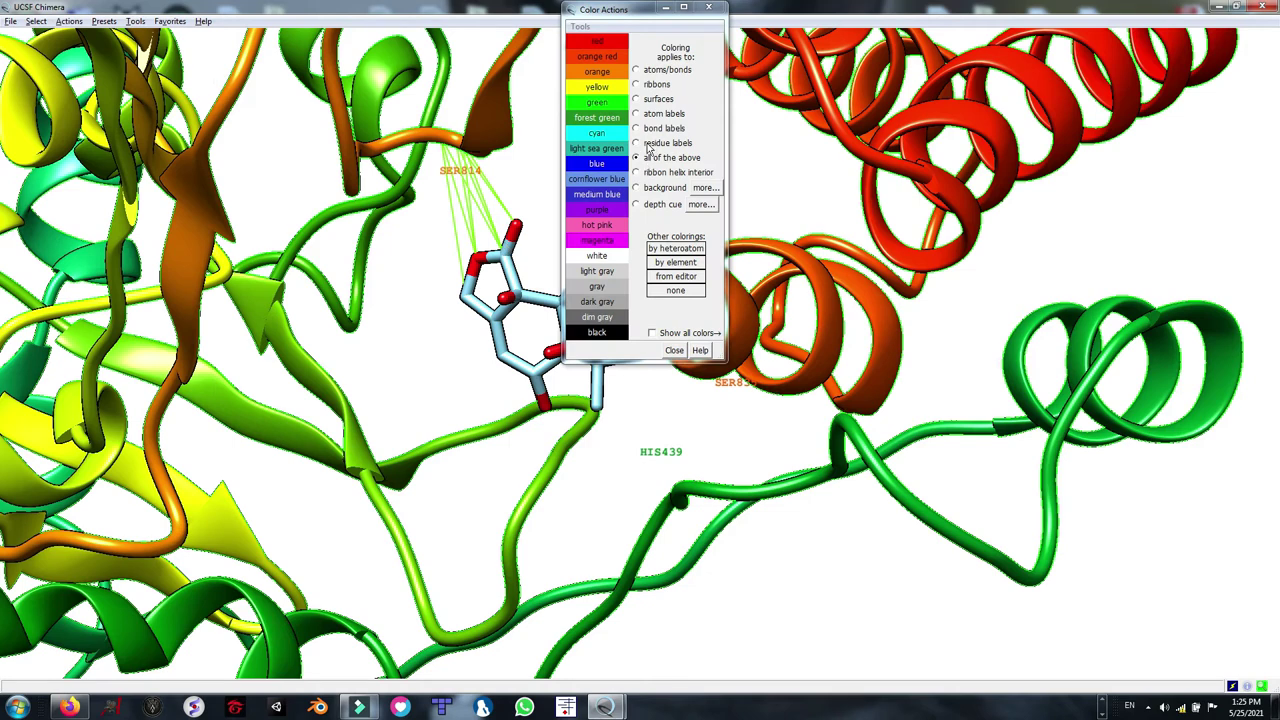
{"action": "left_click", "coordinate": [645, 144]}
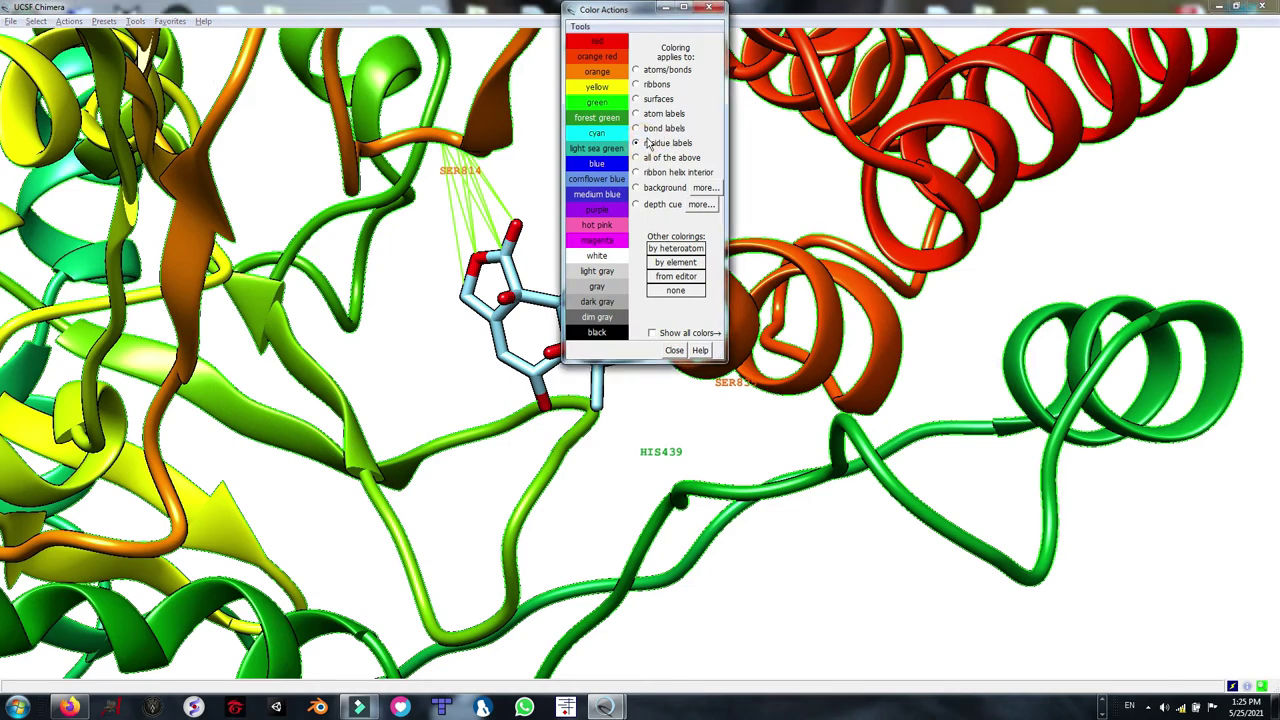
{"action": "left_click", "coordinate": [598, 332]}
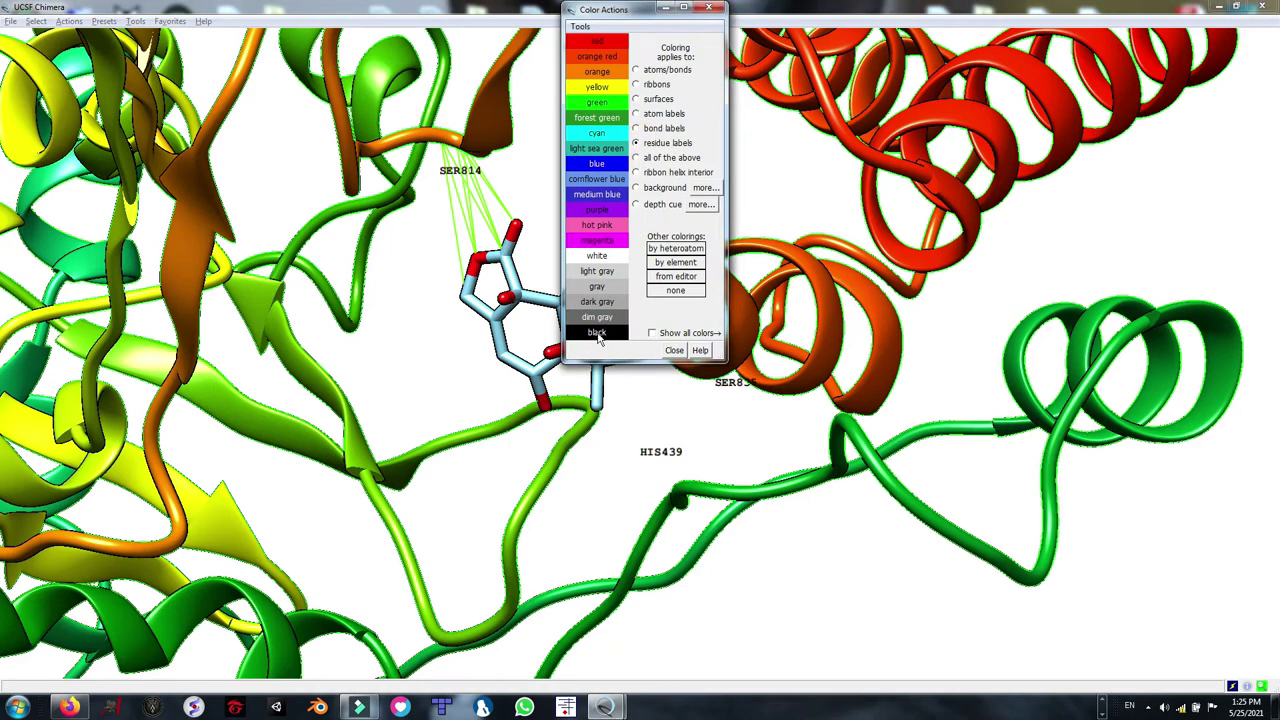
{"action": "left_click", "coordinate": [674, 350]}
{"action": "mouse_move", "coordinate": [623, 371]}
{"action": "left_mouse_down"}
{"action": "mouse_move", "coordinate": [609, 386]}
{"action": "mouse_move", "coordinate": [638, 381]}
{"action": "mouse_move", "coordinate": [615, 355]}
{"action": "left_mouse_up"}
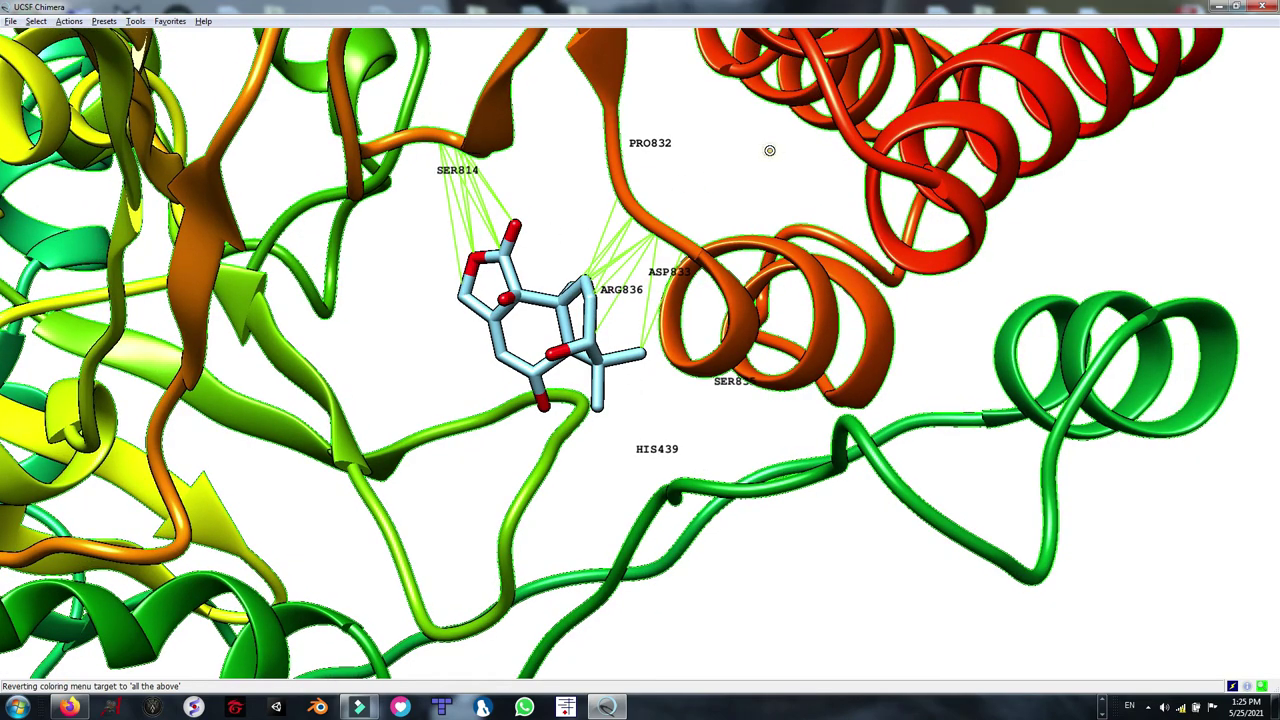
{"action": "left_click_drag", "start_coordinate": [766, 149], "coordinate": [776, 156]}
{"action": "mouse_move", "coordinate": [731, 194]}
{"action": "left_mouse_down"}
{"action": "mouse_move", "coordinate": [737, 171]}
{"action": "mouse_move", "coordinate": [717, 191]}
{"action": "left_mouse_up"}
Step: Open a second copy of rec.pdb from the Docking folder as model #2
{"action": "left_click", "coordinate": [10, 21]}
{"action": "left_click", "coordinate": [16, 40]}
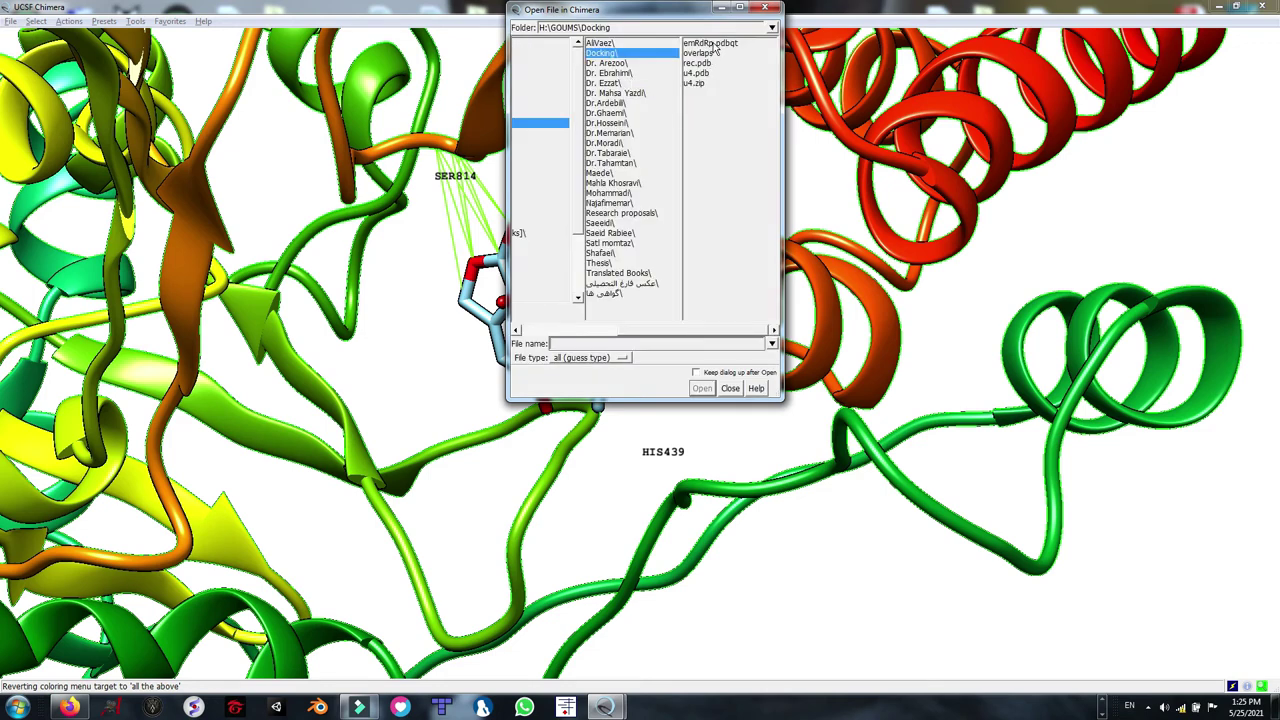
{"action": "left_click", "coordinate": [700, 63]}
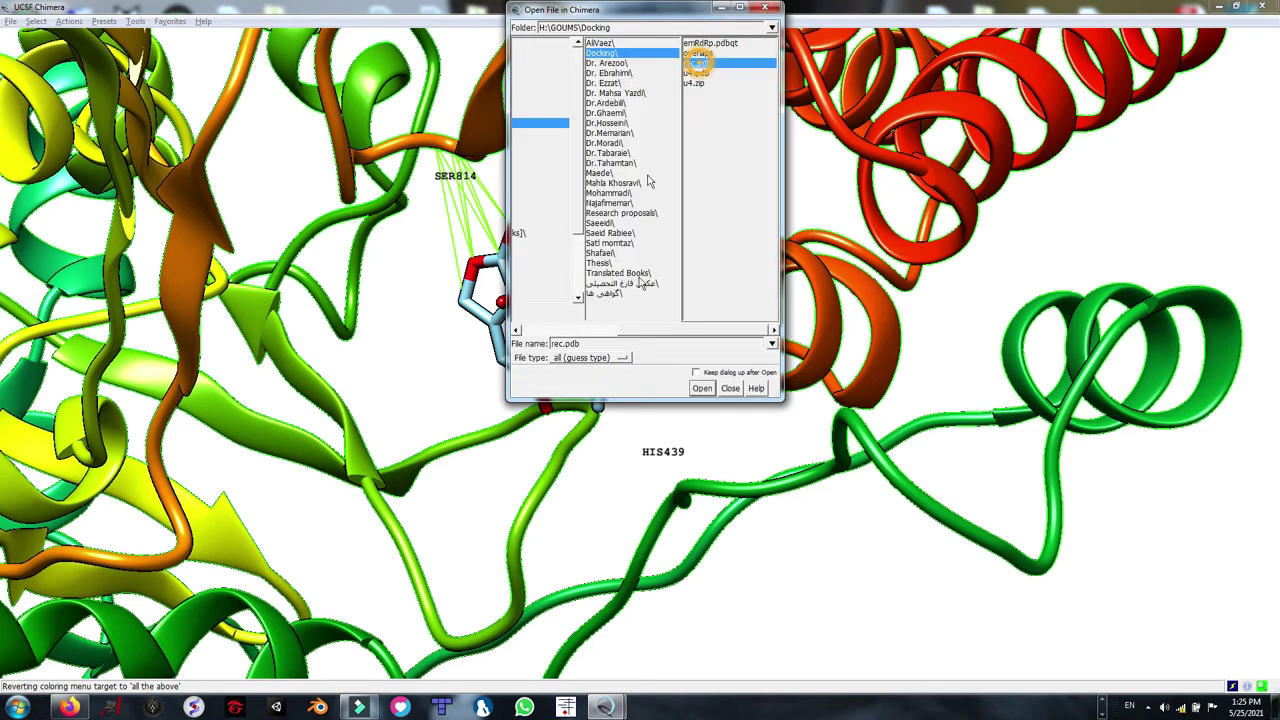
{"action": "left_click", "coordinate": [702, 388]}
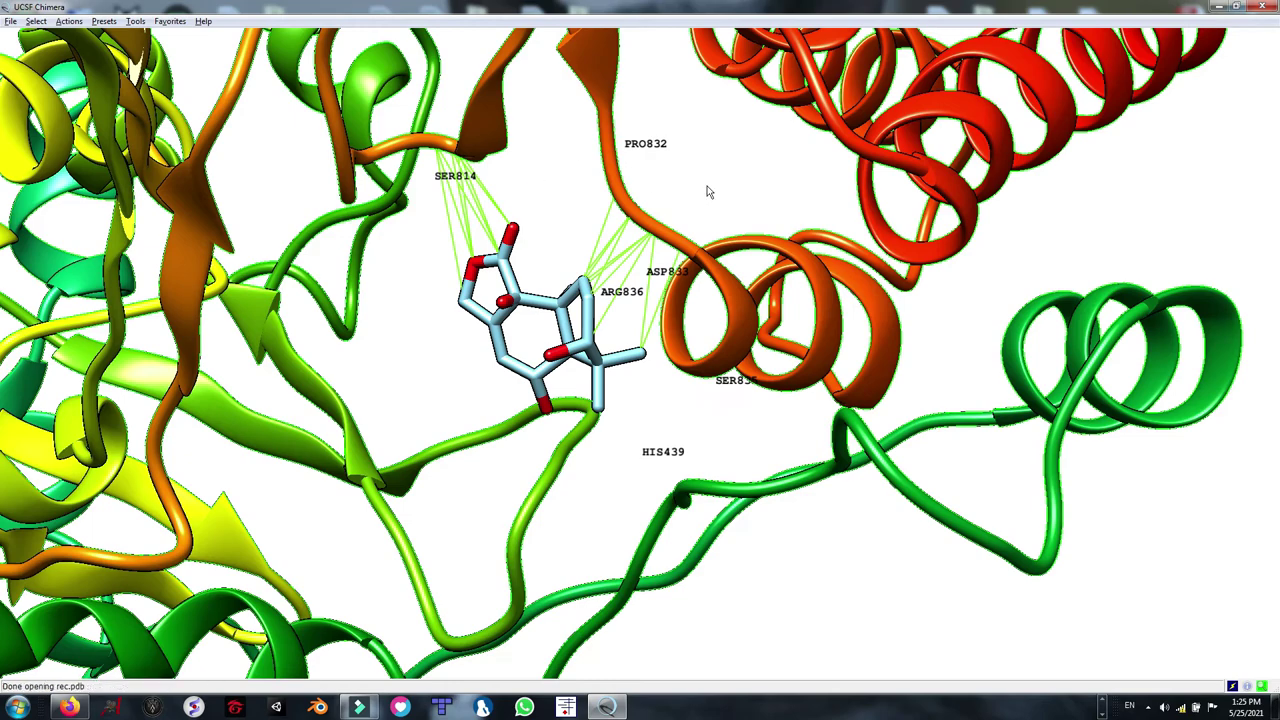
{"action": "scroll", "coordinate": [342, 321], "scroll_direction": "up", "scroll_amount": 2}
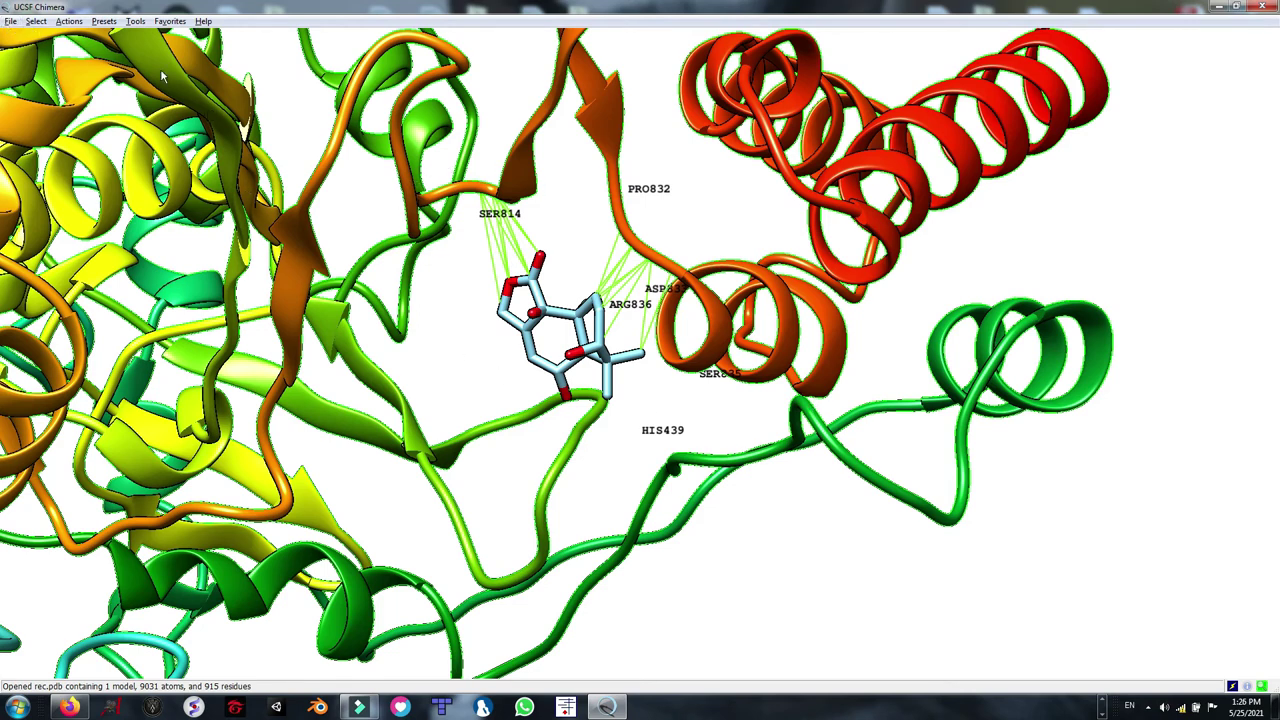
{"action": "left_click", "coordinate": [36, 21]}
{"action": "mouse_move", "coordinate": [140, 45]}
{"action": "mouse_move", "coordinate": [178, 68]}
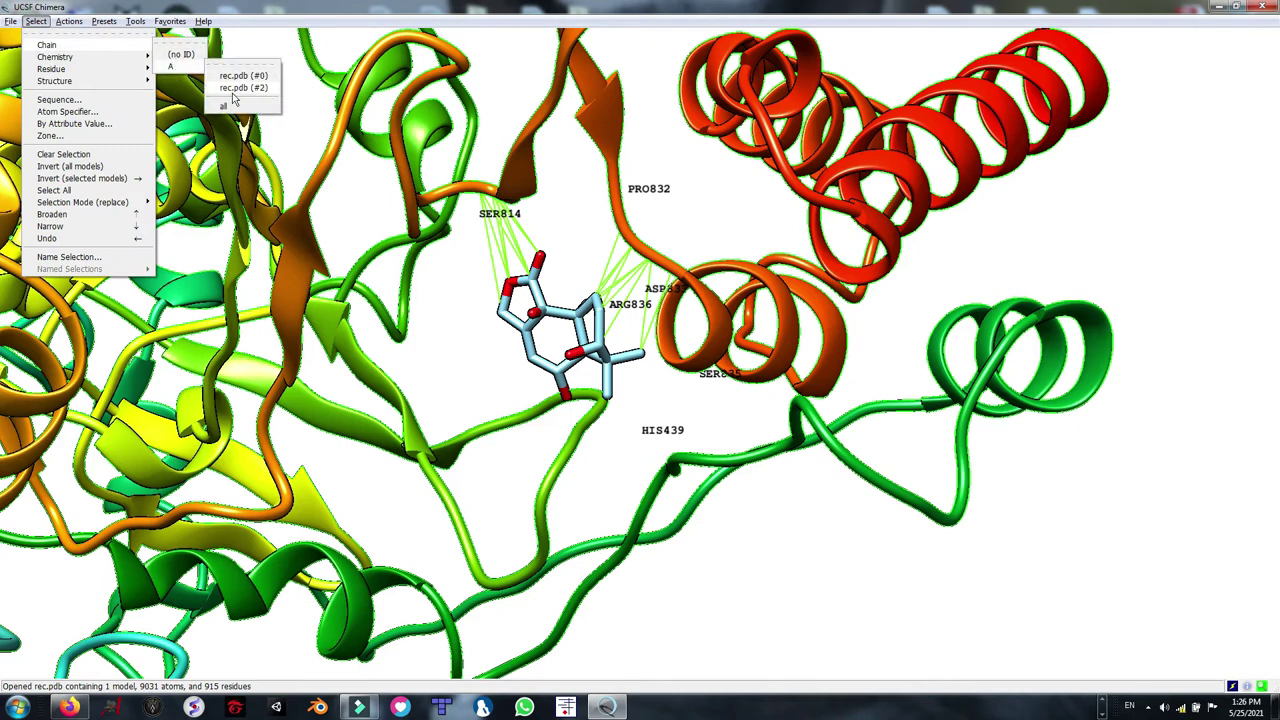
Step: Select chain A of rec.pdb (#2) and show a pink molecular surface over it
{"action": "left_click", "coordinate": [238, 89]}
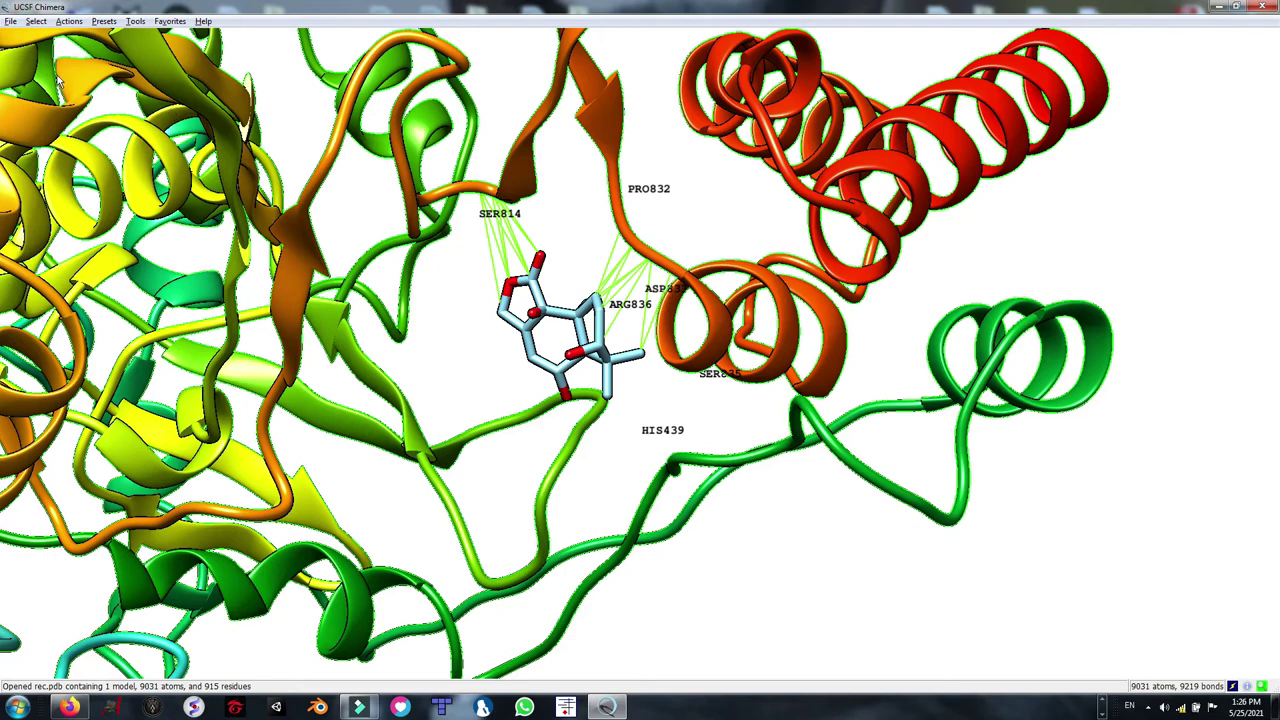
{"action": "left_click", "coordinate": [69, 24]}
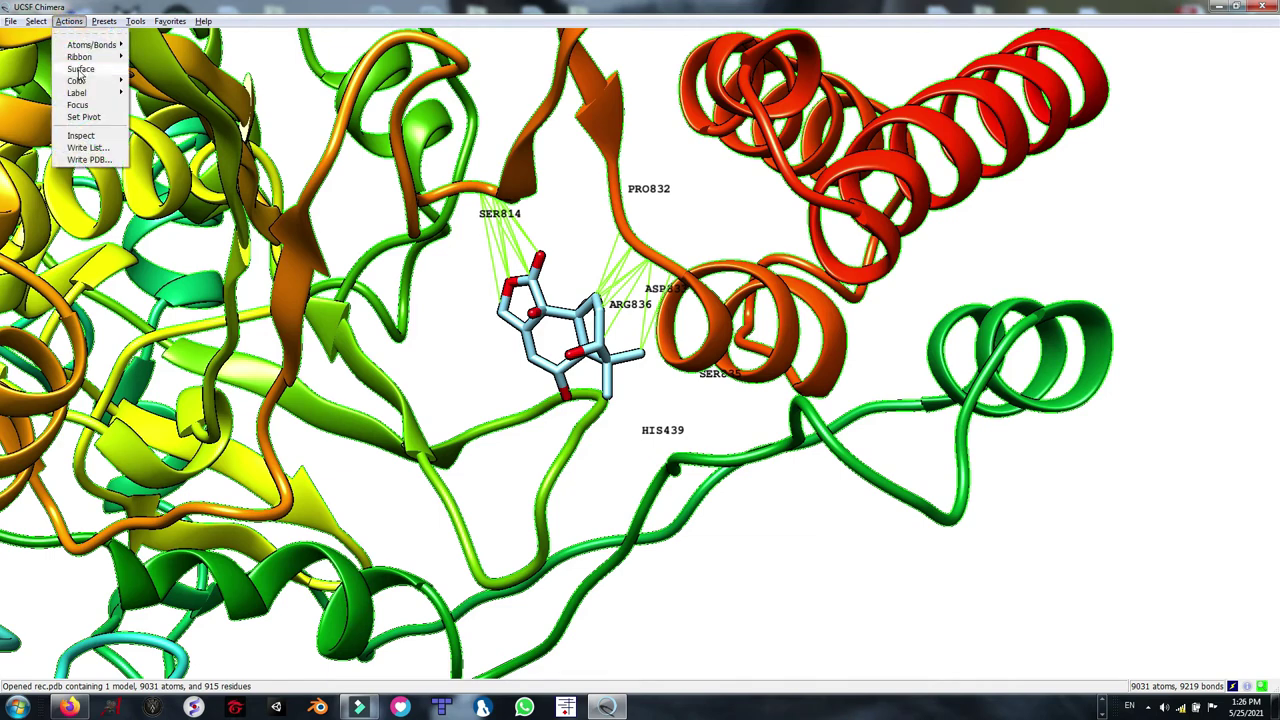
{"action": "mouse_move", "coordinate": [82, 69]}
{"action": "left_click", "coordinate": [165, 80]}
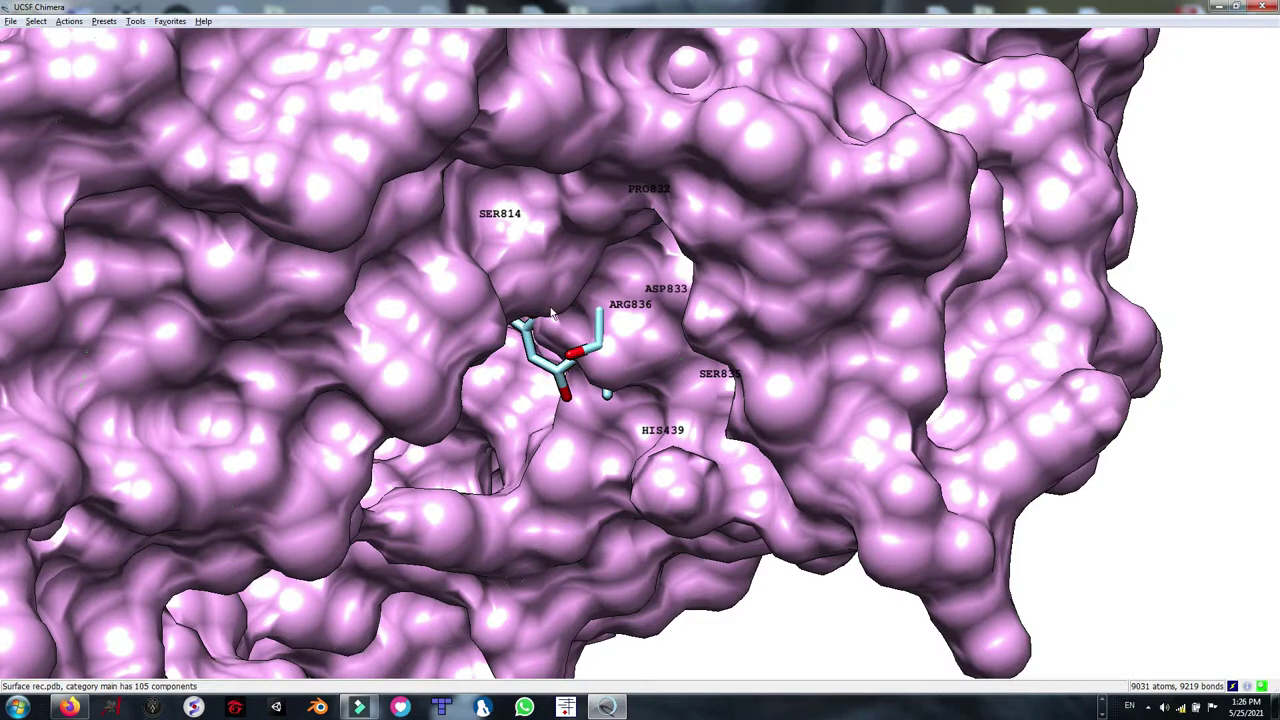
{"action": "left_click_drag", "start_coordinate": [523, 227], "coordinate": [524, 264]}
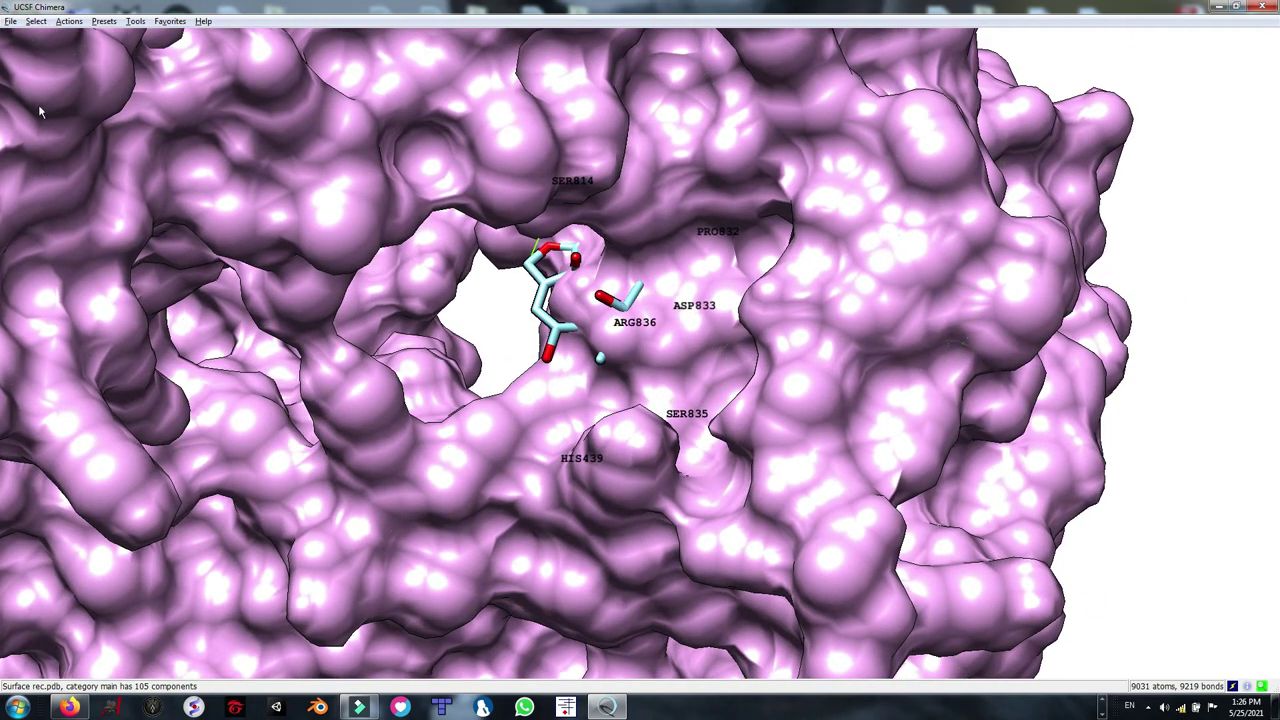
Step: Set the receptor surface to a high transparency, then zoom out and reorient the protein
{"action": "left_click", "coordinate": [68, 21]}
{"action": "mouse_move", "coordinate": [82, 70]}
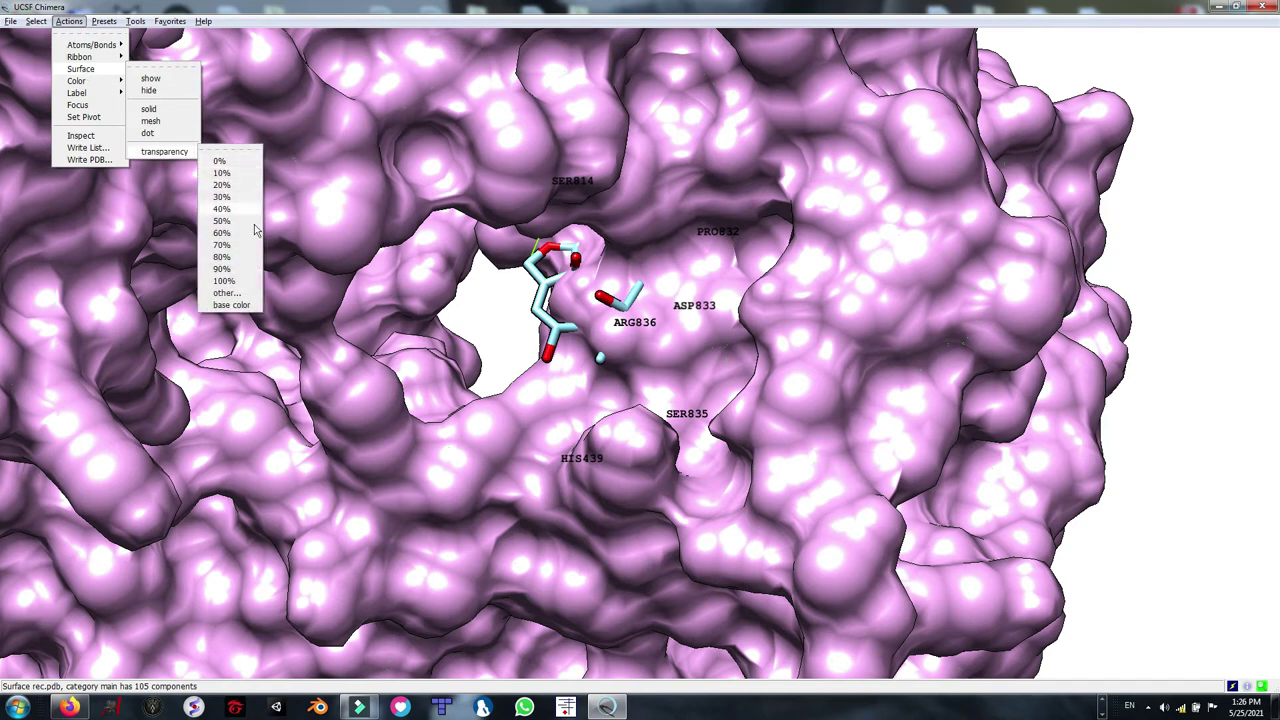
{"action": "left_click", "coordinate": [226, 259]}
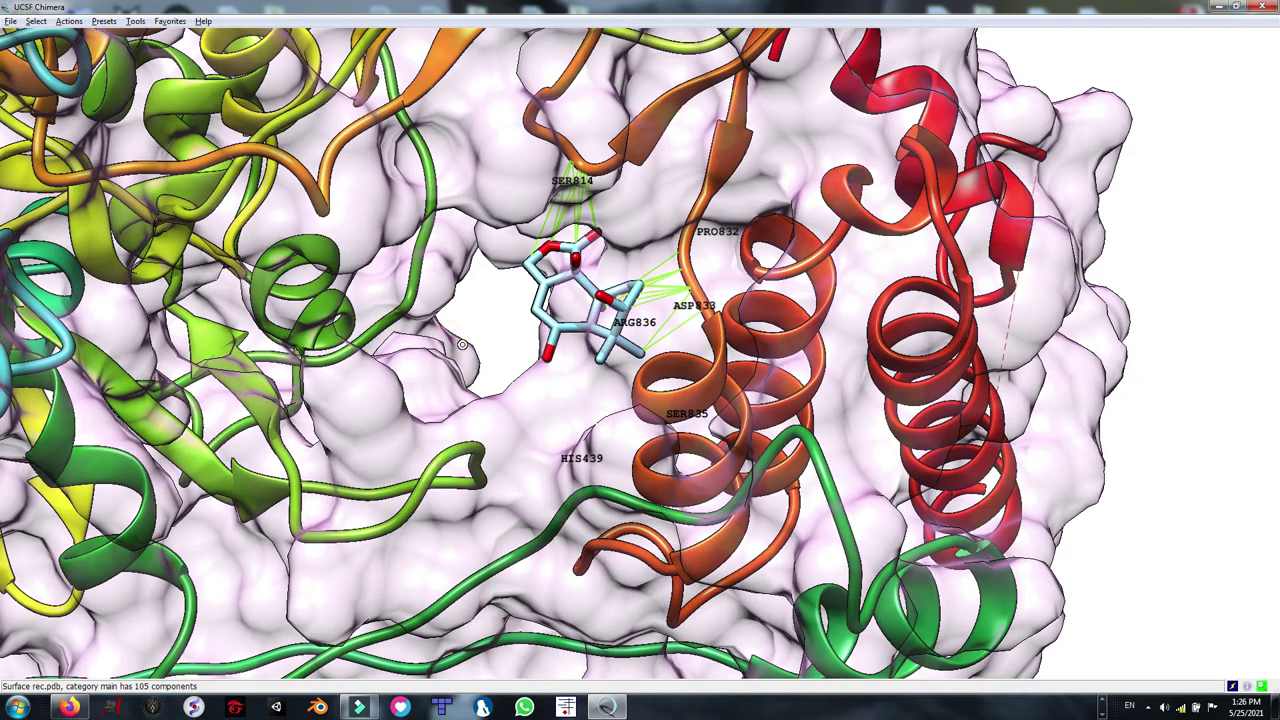
{"action": "left_click_drag", "start_coordinate": [446, 338], "coordinate": [461, 343]}
{"action": "scroll", "coordinate": [452, 343], "scroll_direction": "down", "scroll_amount": 8}
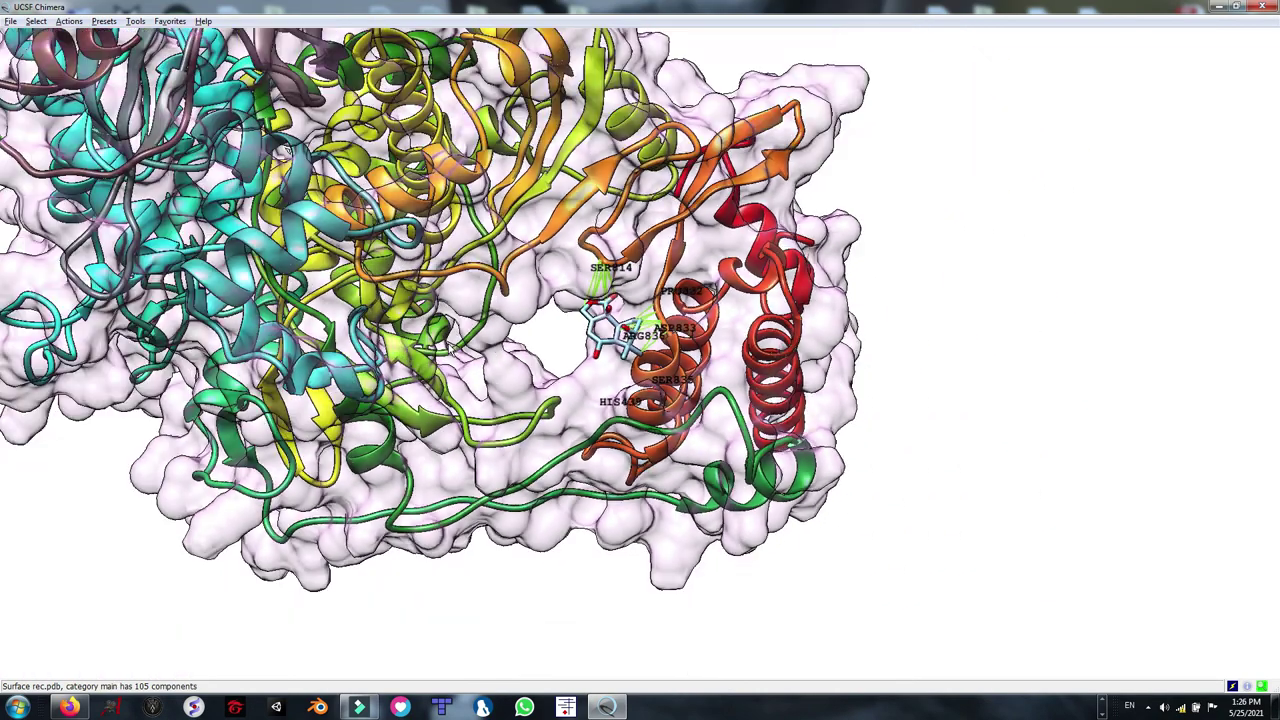
{"action": "scroll", "coordinate": [451, 348], "scroll_direction": "down", "scroll_amount": 3}
{"action": "left_click_drag", "start_coordinate": [400, 240], "coordinate": [582, 448]}
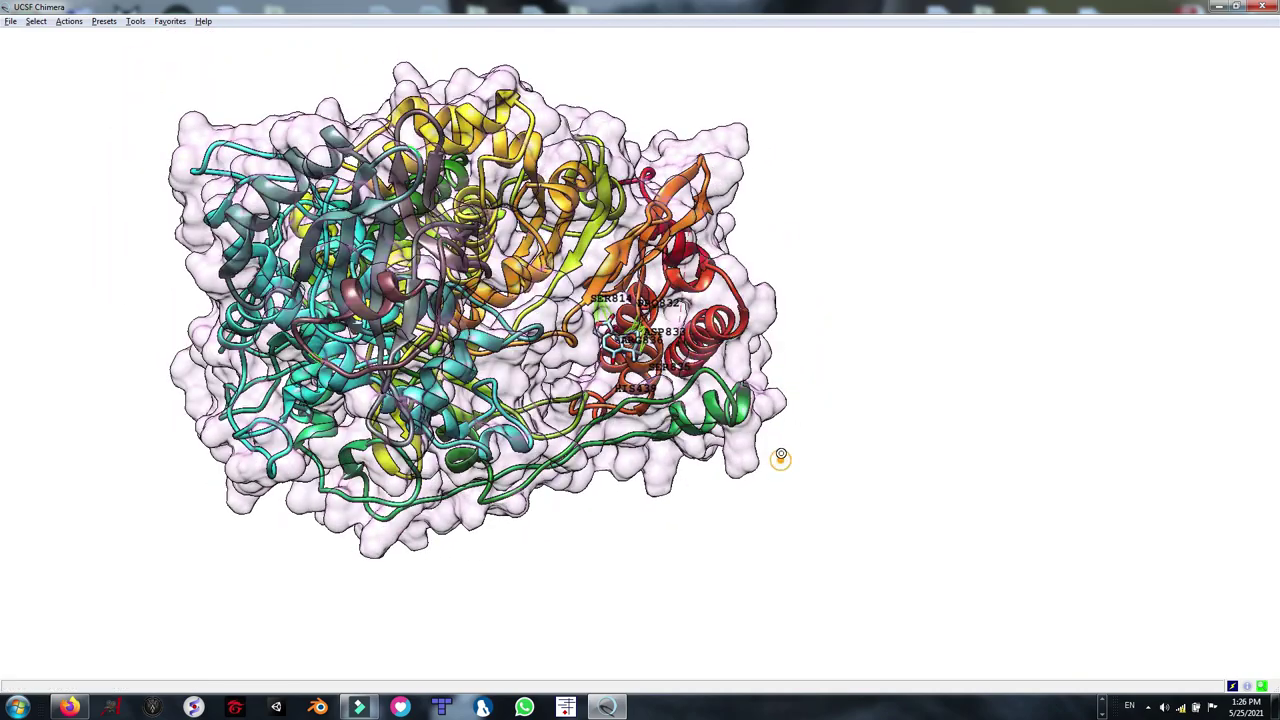
Step: Rotate and zoom to frame the ligand pocket with SER814, PRO832, ASP833 and ARG836 labelled
{"action": "left_click_drag", "start_coordinate": [777, 457], "coordinate": [625, 345]}
{"action": "scroll", "coordinate": [625, 345], "scroll_direction": "down", "scroll_amount": 3}
{"action": "scroll", "coordinate": [620, 345], "scroll_direction": "up", "scroll_amount": 5}
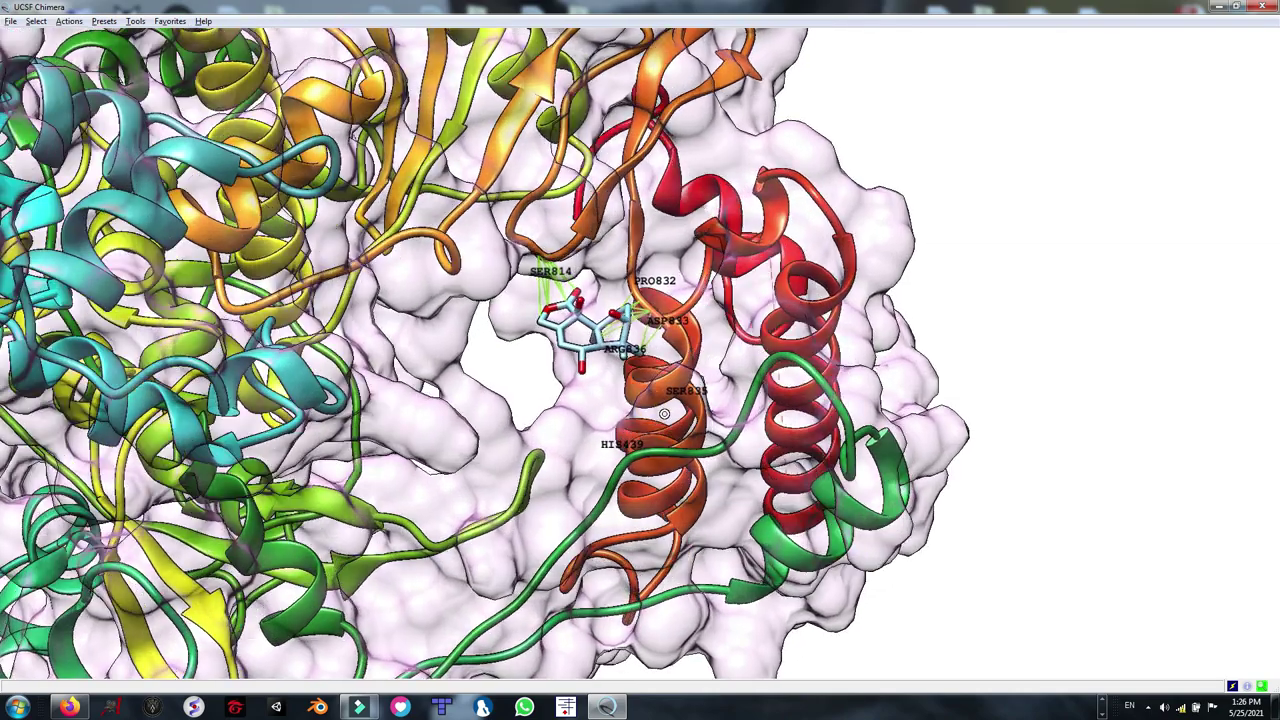
{"action": "left_click_drag", "start_coordinate": [664, 413], "coordinate": [644, 393]}
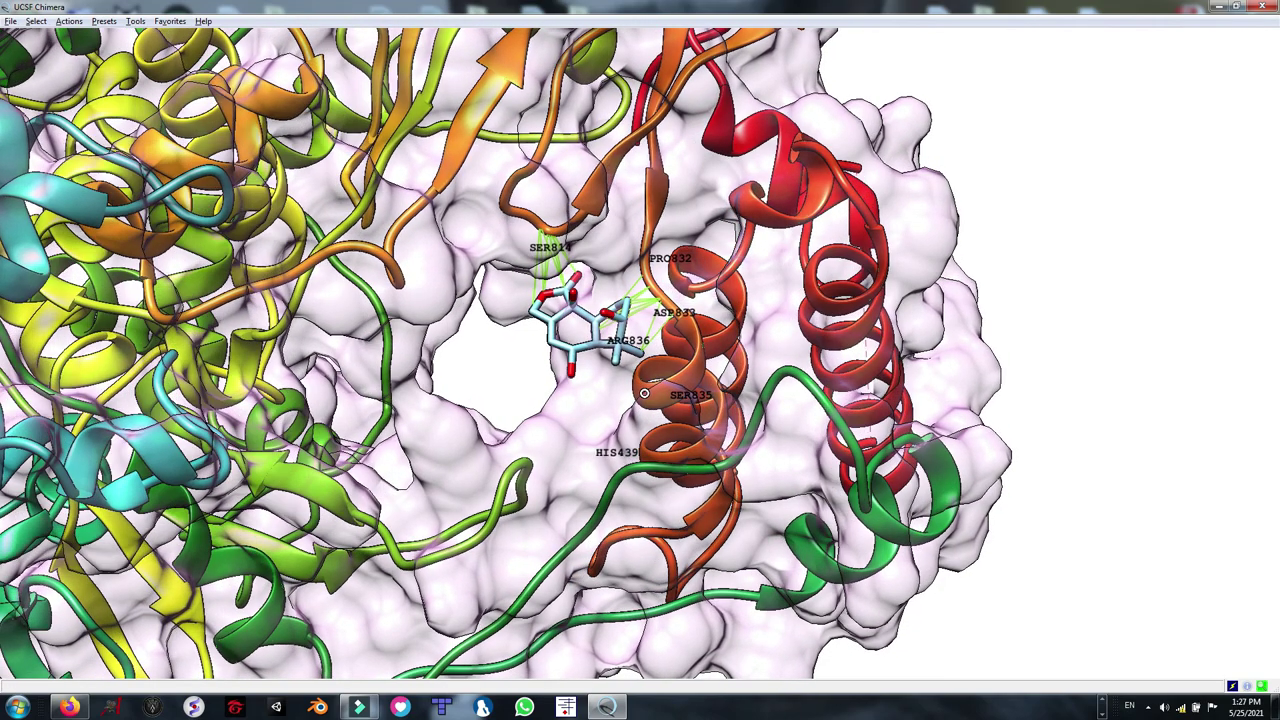
{"action": "left_click_drag", "start_coordinate": [571, 423], "coordinate": [557, 427]}
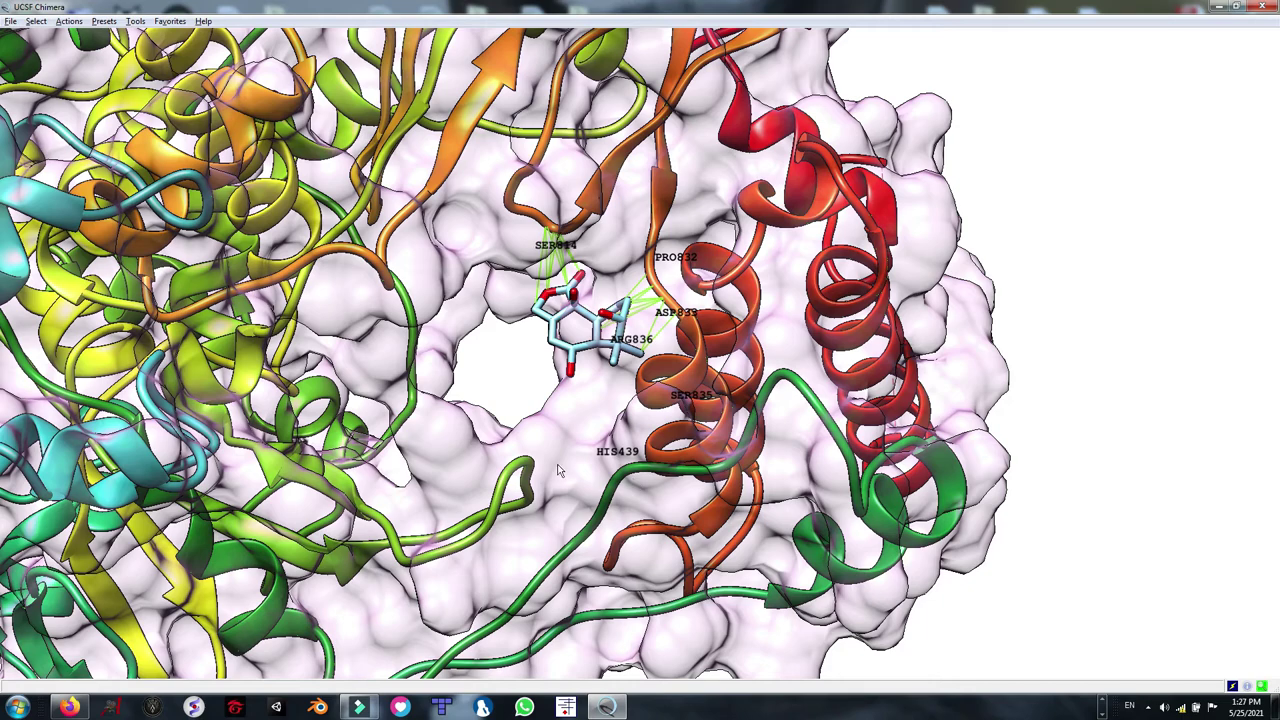
{"action": "left_click_drag", "start_coordinate": [605, 393], "coordinate": [611, 391]}
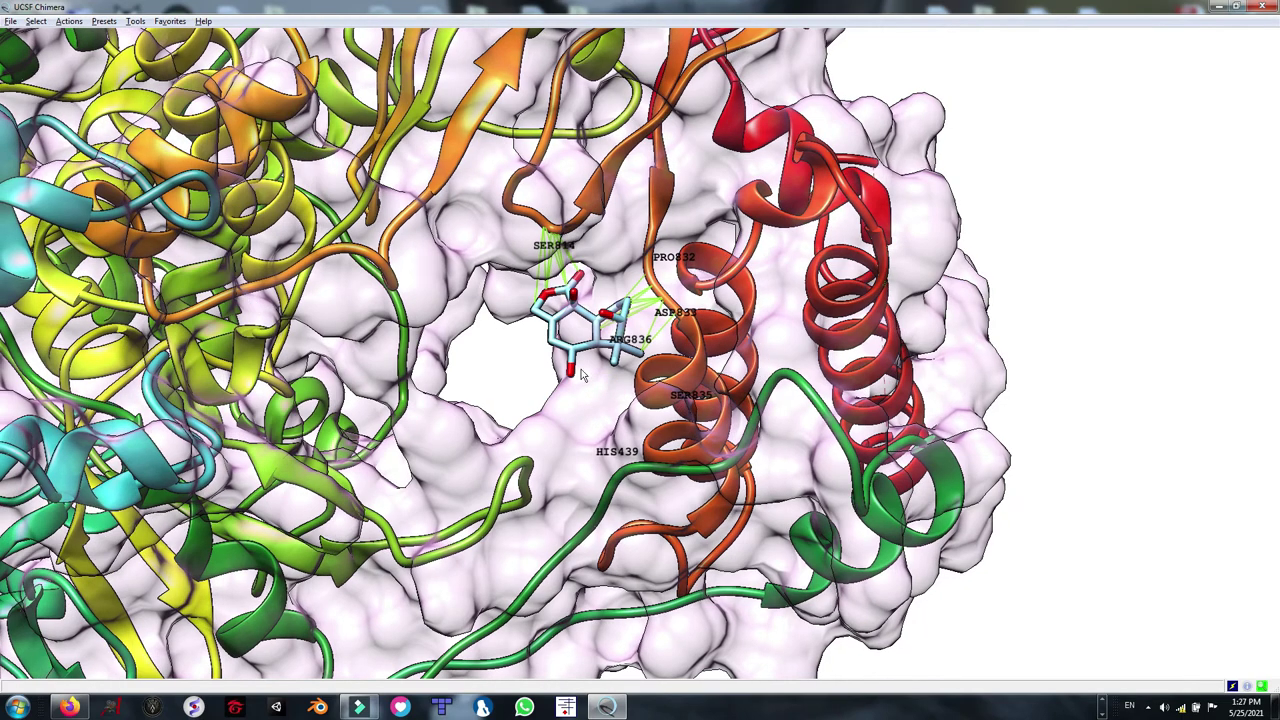
{"action": "scroll", "coordinate": [857, 250], "scroll_direction": "up", "scroll_amount": 3}
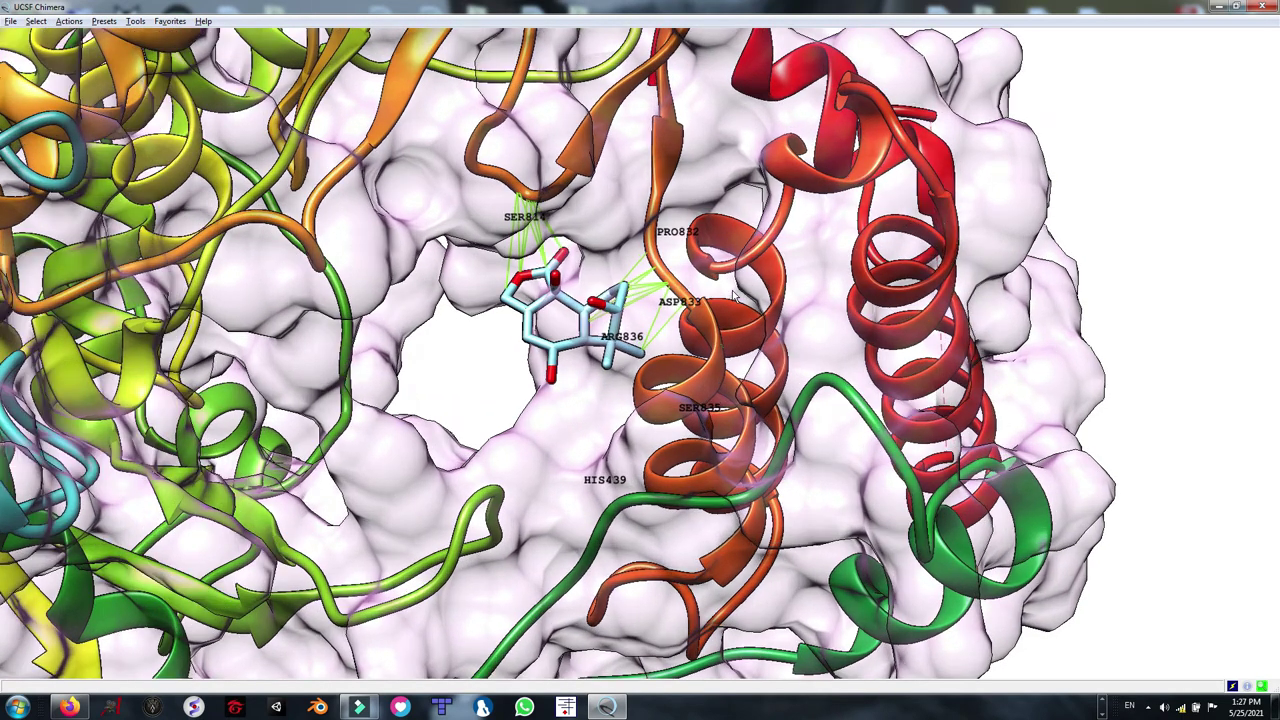
{"action": "scroll", "coordinate": [736, 297], "scroll_direction": "down", "scroll_amount": 3}
{"action": "scroll", "coordinate": [736, 297], "scroll_direction": "up", "scroll_amount": 3}
{"action": "scroll", "coordinate": [735, 297], "scroll_direction": "up", "scroll_amount": 1}
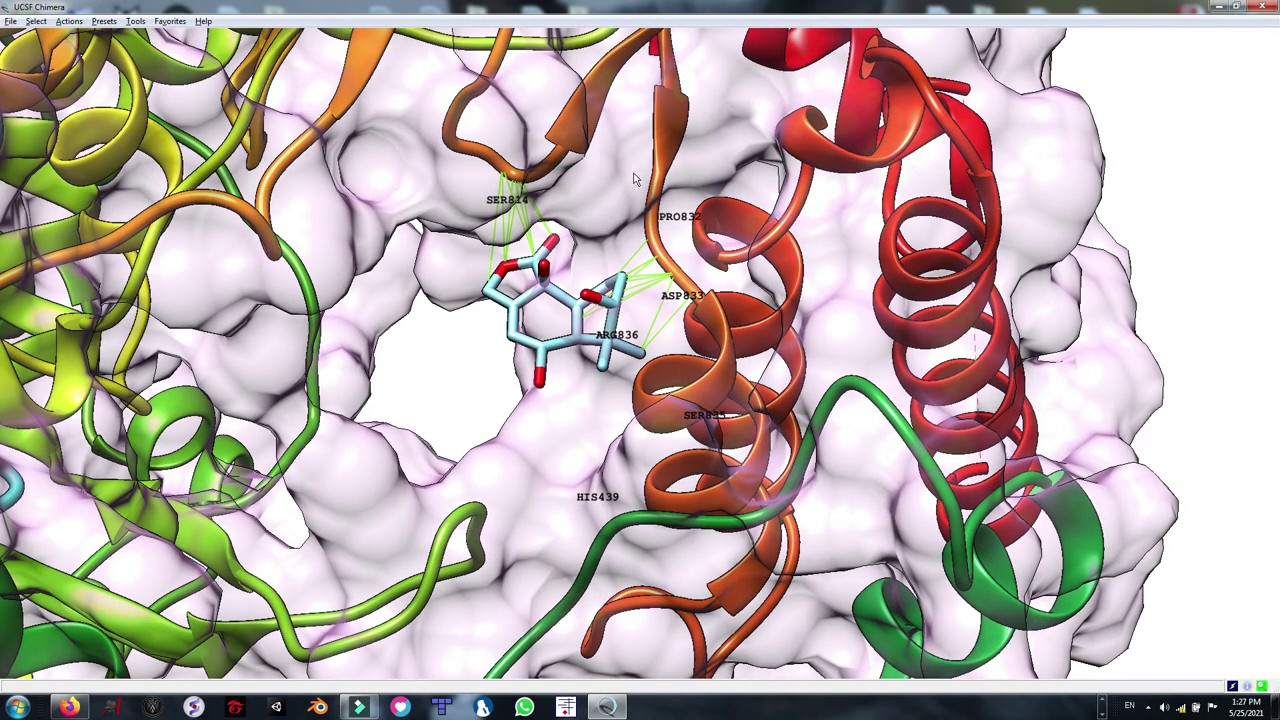
{"action": "mouse_move", "coordinate": [624, 218]}
{"action": "left_mouse_down"}
{"action": "mouse_move", "coordinate": [614, 210]}
{"action": "mouse_move", "coordinate": [627, 219]}
{"action": "left_mouse_up"}
{"action": "left_click", "coordinate": [449, 363]}
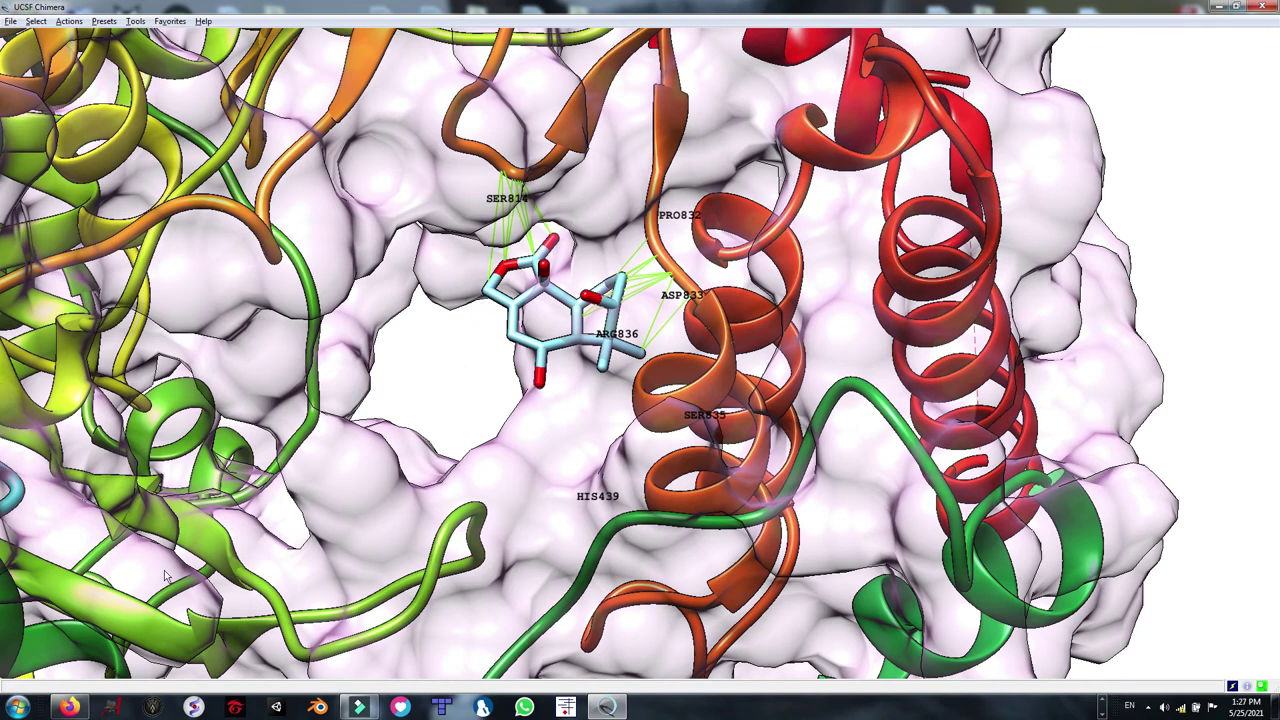
Step: Set up a TIFF image save with a transparent background
{"action": "left_click", "coordinate": [10, 21]}
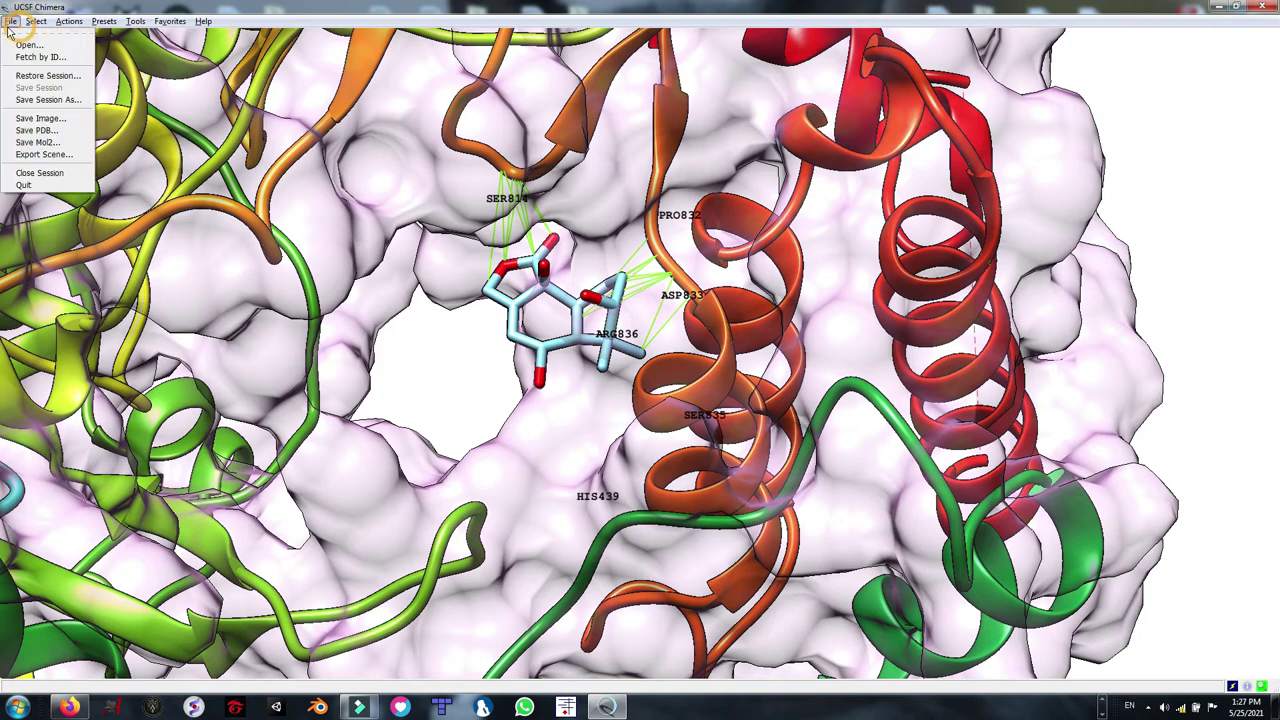
{"action": "left_click", "coordinate": [30, 120]}
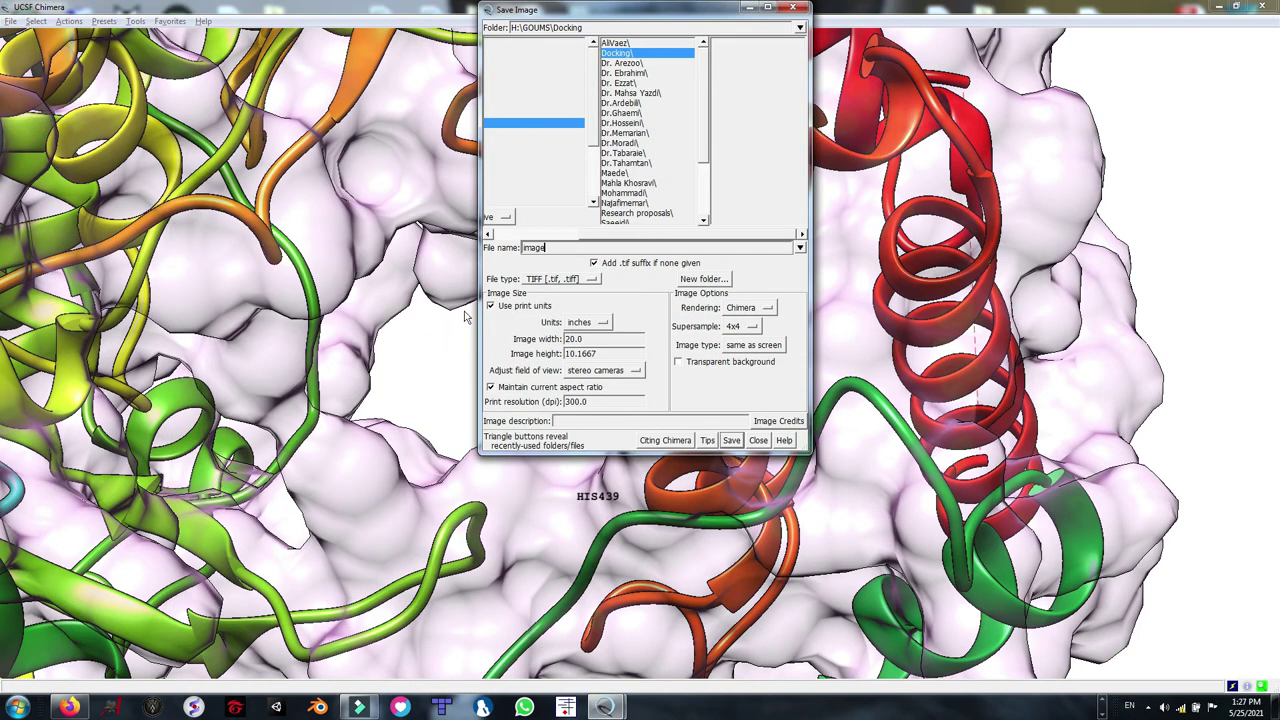
{"action": "left_click", "coordinate": [588, 280]}
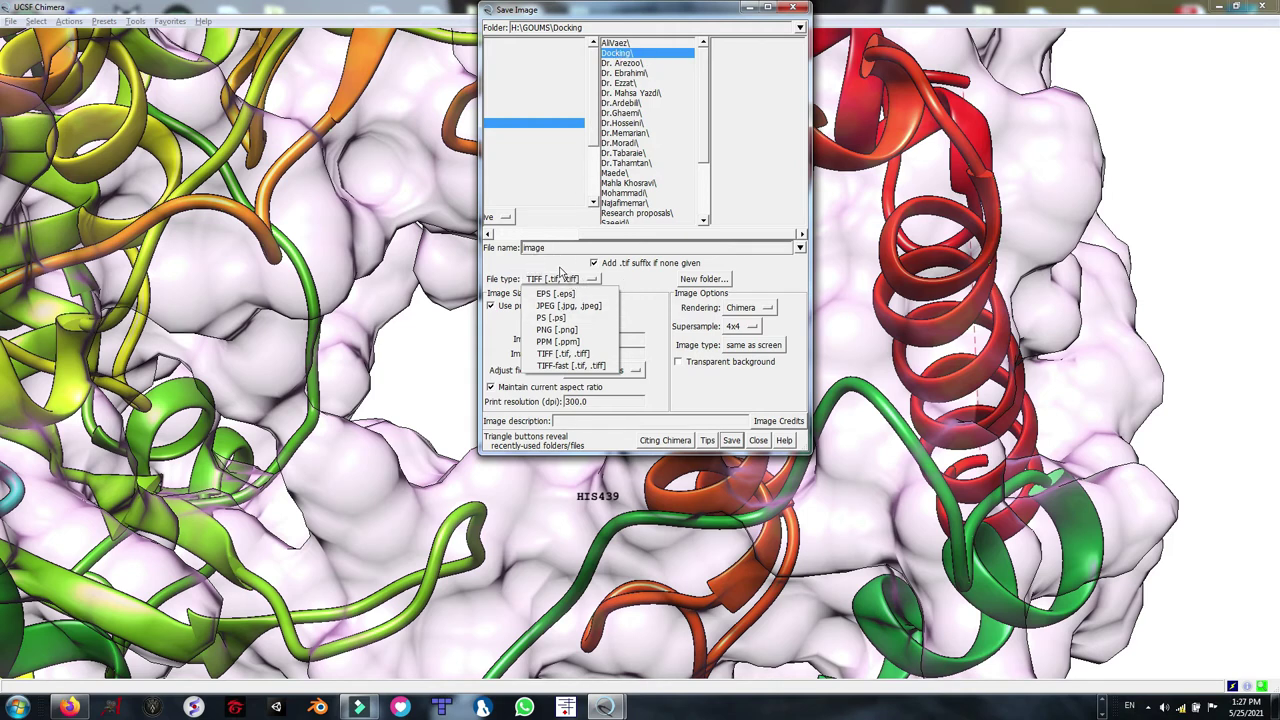
{"action": "left_click", "coordinate": [562, 274]}
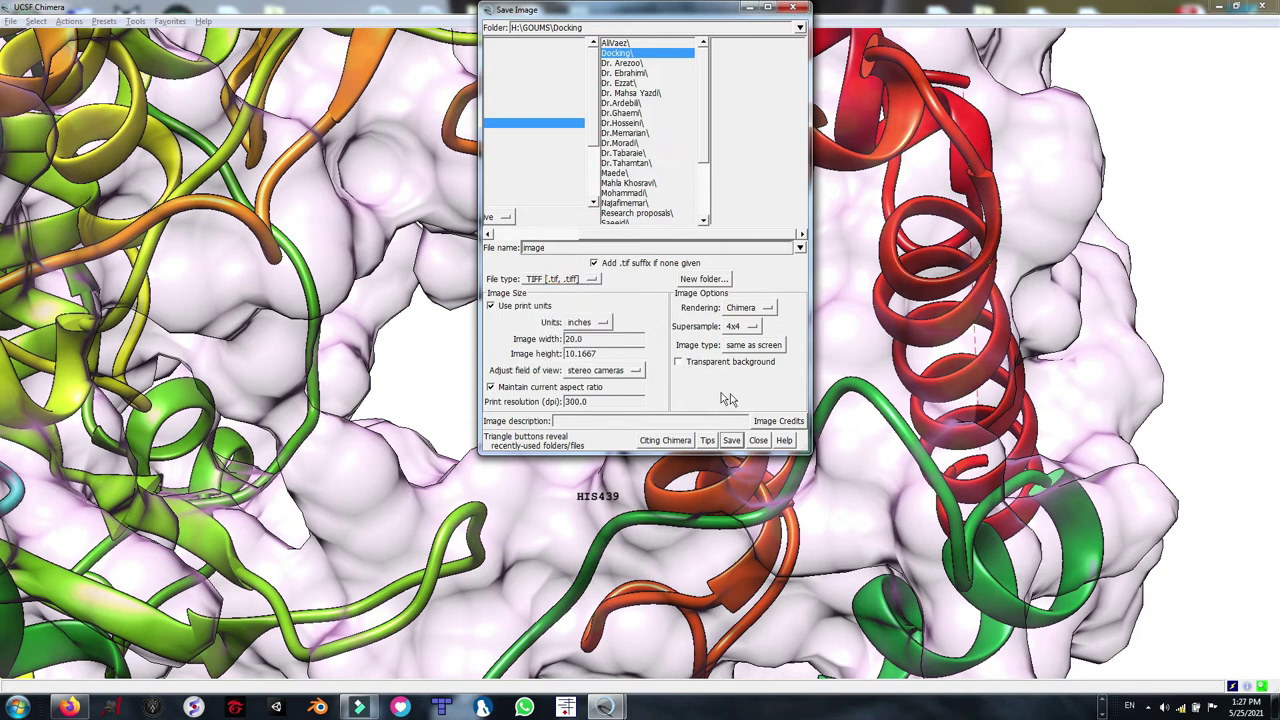
{"action": "left_click", "coordinate": [678, 362]}
Step: Set the resolution to 300 dpi, save image.tif, then close Chimera and open the saved image
{"action": "left_click_drag", "start_coordinate": [589, 403], "coordinate": [555, 405]}
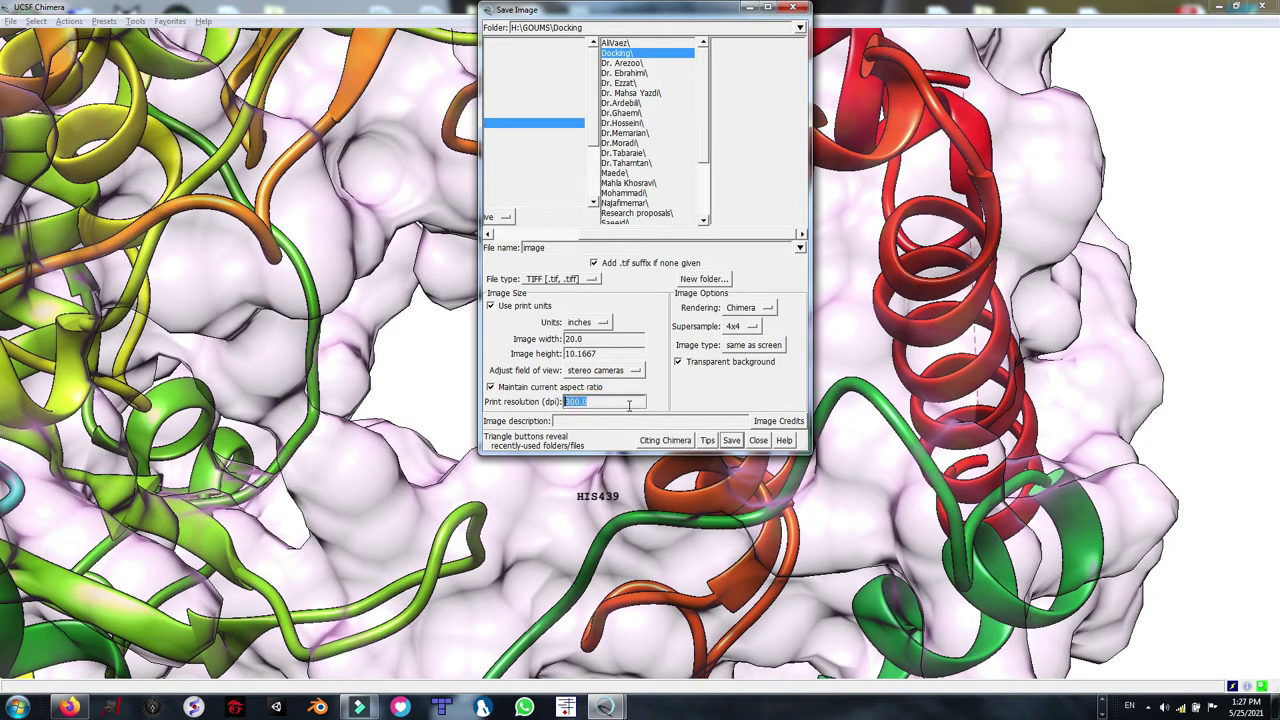
{"action": "type", "text": "100.0"}
{"action": "double_click", "coordinate": [571, 401]}
{"action": "type", "text": "300.0"}
{"action": "left_click", "coordinate": [731, 441]}
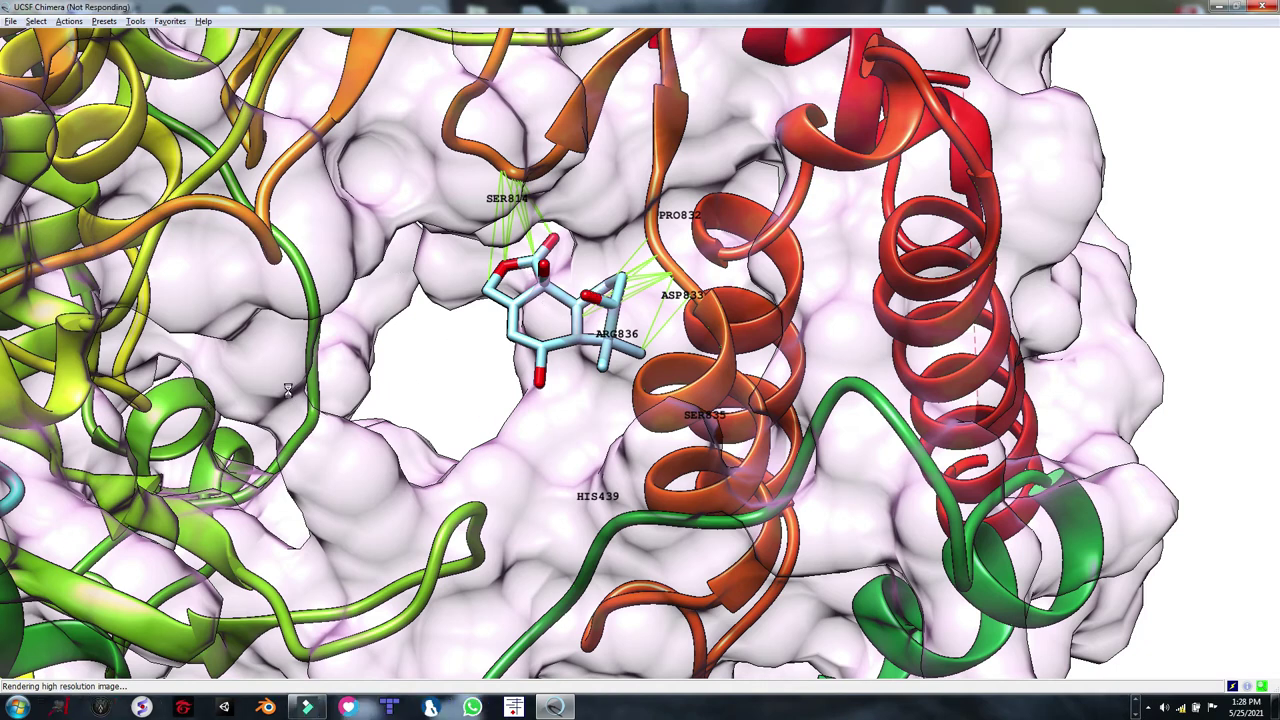
{"action": "left_click", "coordinate": [1267, 9]}
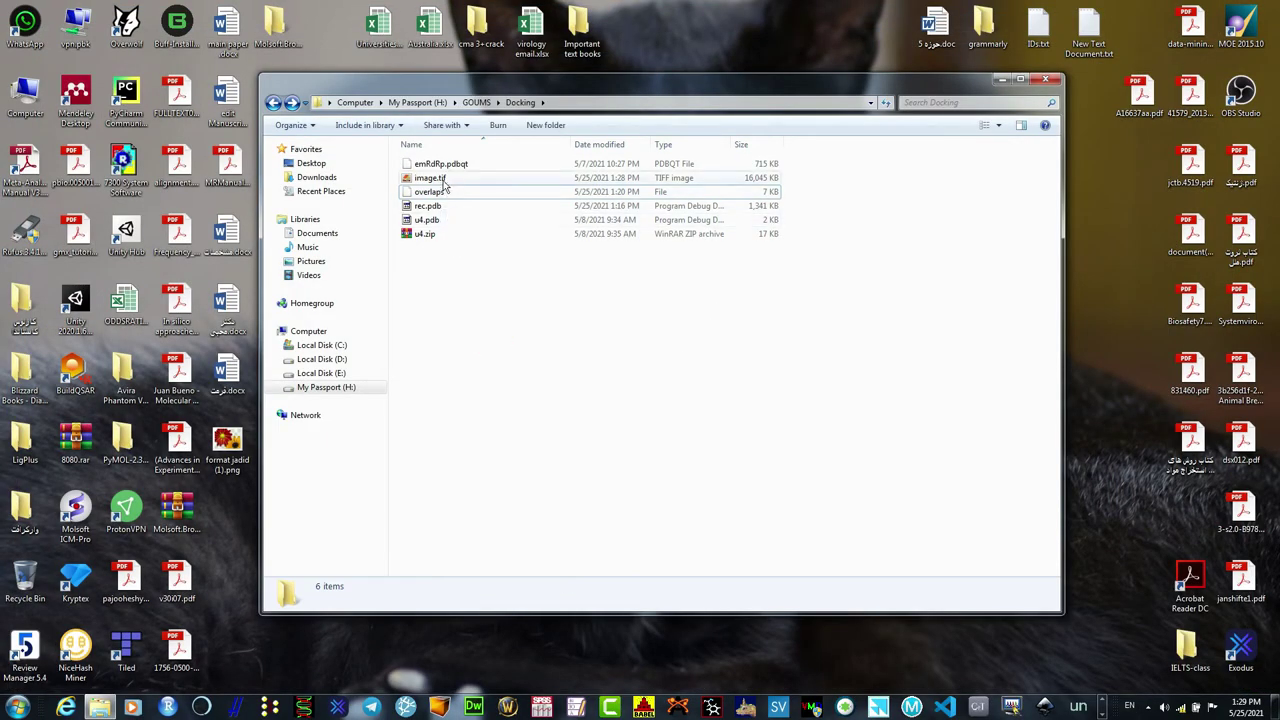
{"action": "left_click", "coordinate": [440, 178]}
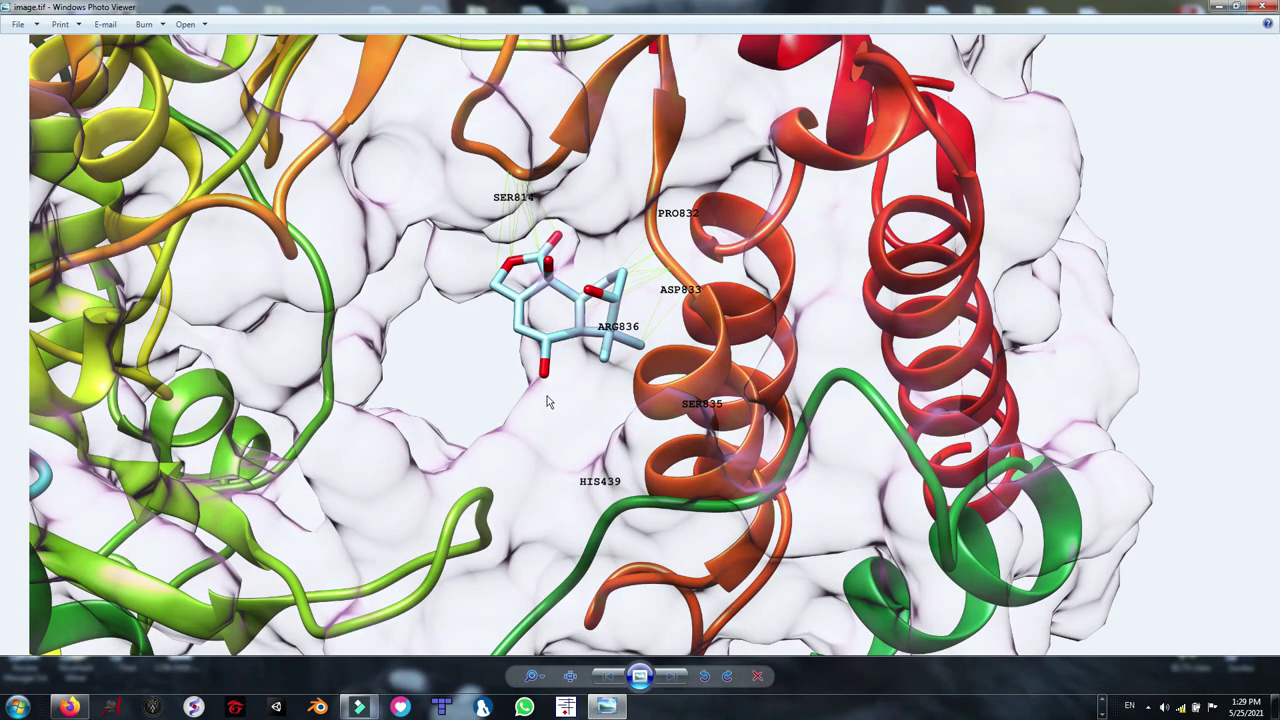
{"action": "scroll", "coordinate": [547, 402], "scroll_direction": "up", "scroll_amount": 2}
{"action": "scroll", "coordinate": [545, 395], "scroll_direction": "down", "scroll_amount": 2}
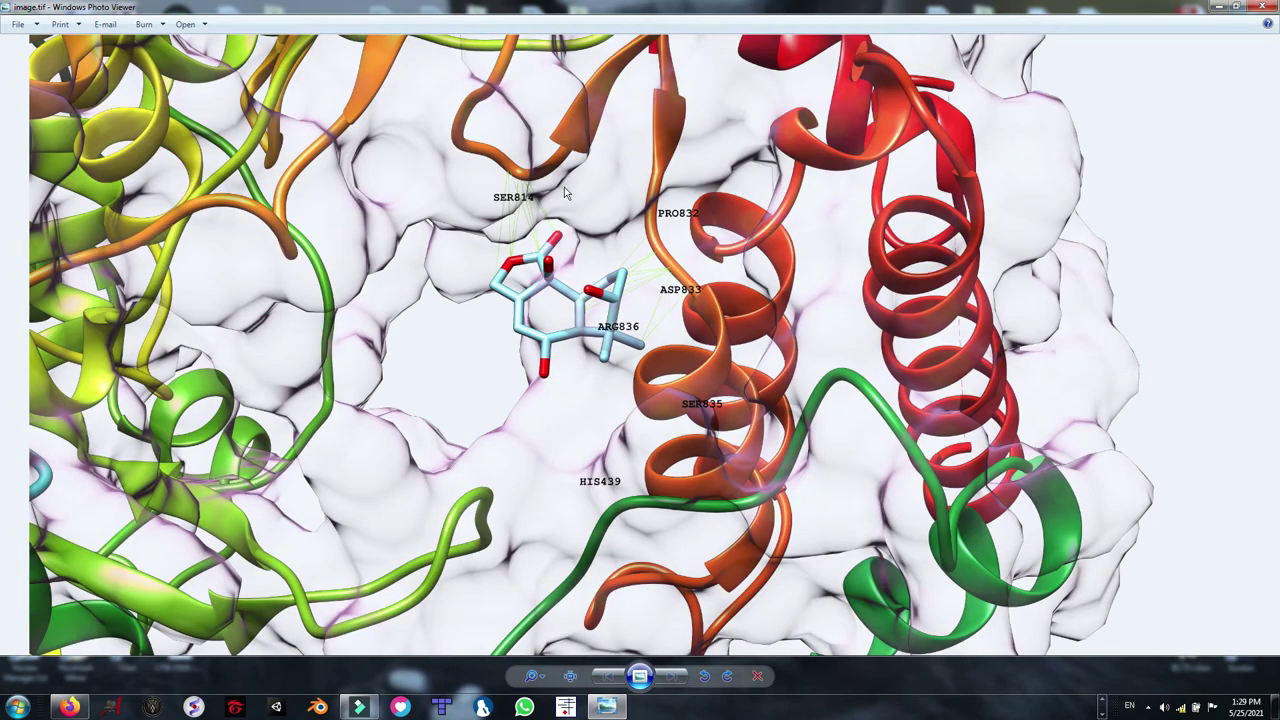